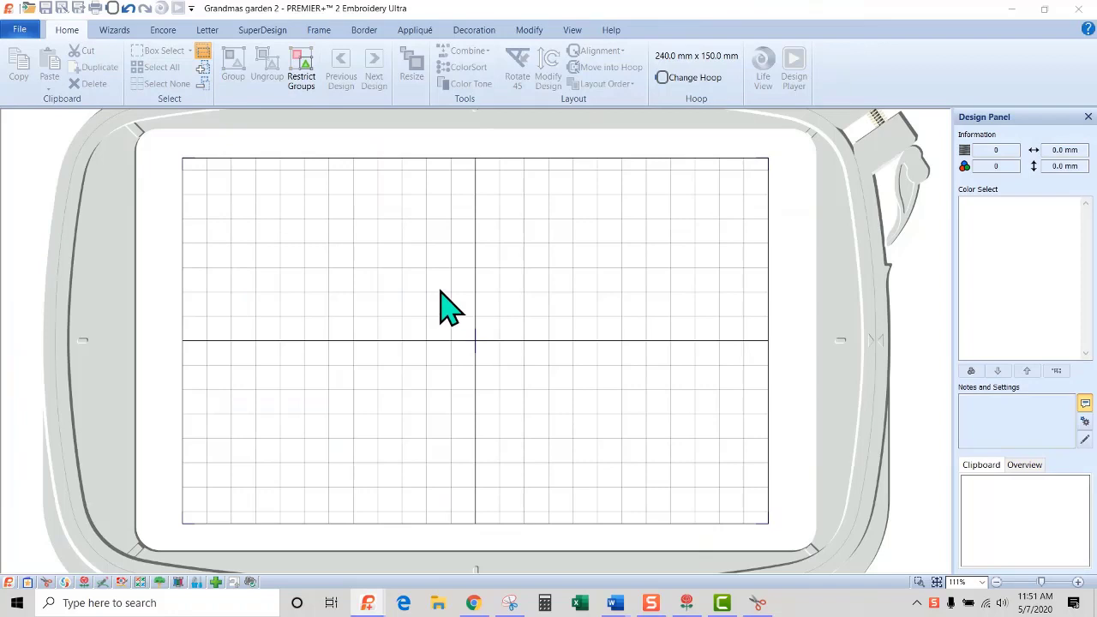
# - Change the hoop to the 100mm x 100mm Standard Hoop with natural orientation
pyautogui.click(112, 9)
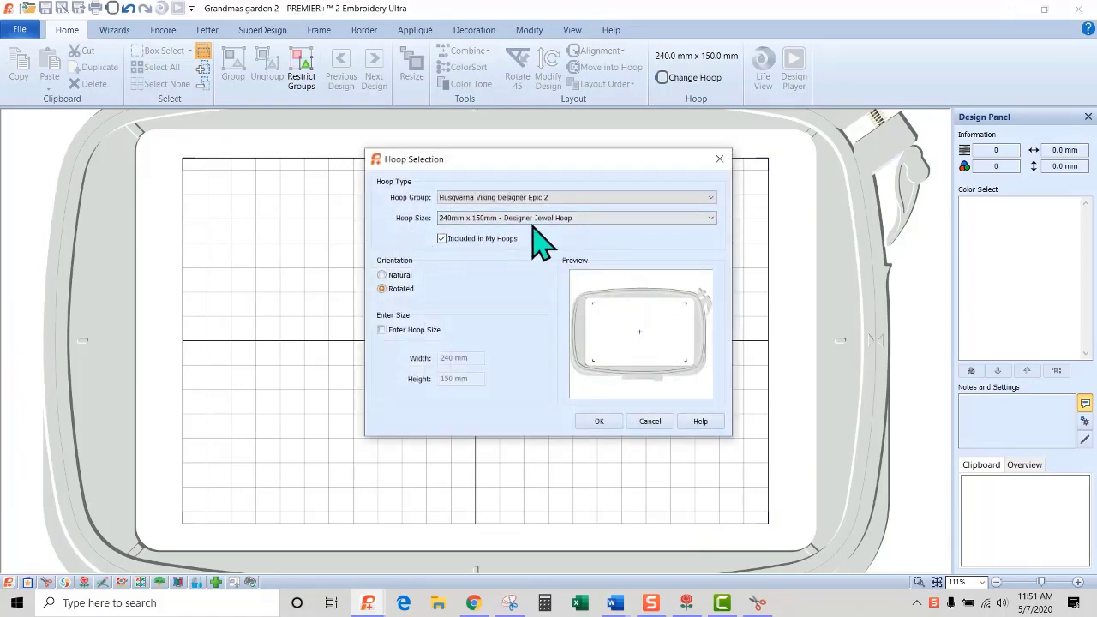
pyautogui.click(711, 218)
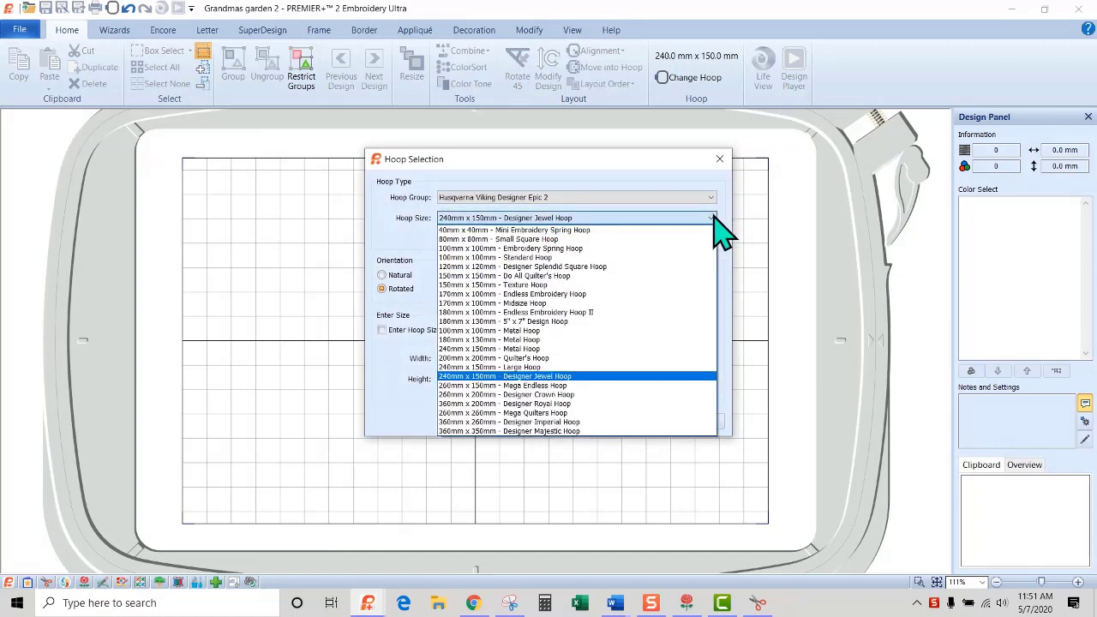
pyautogui.click(635, 257)
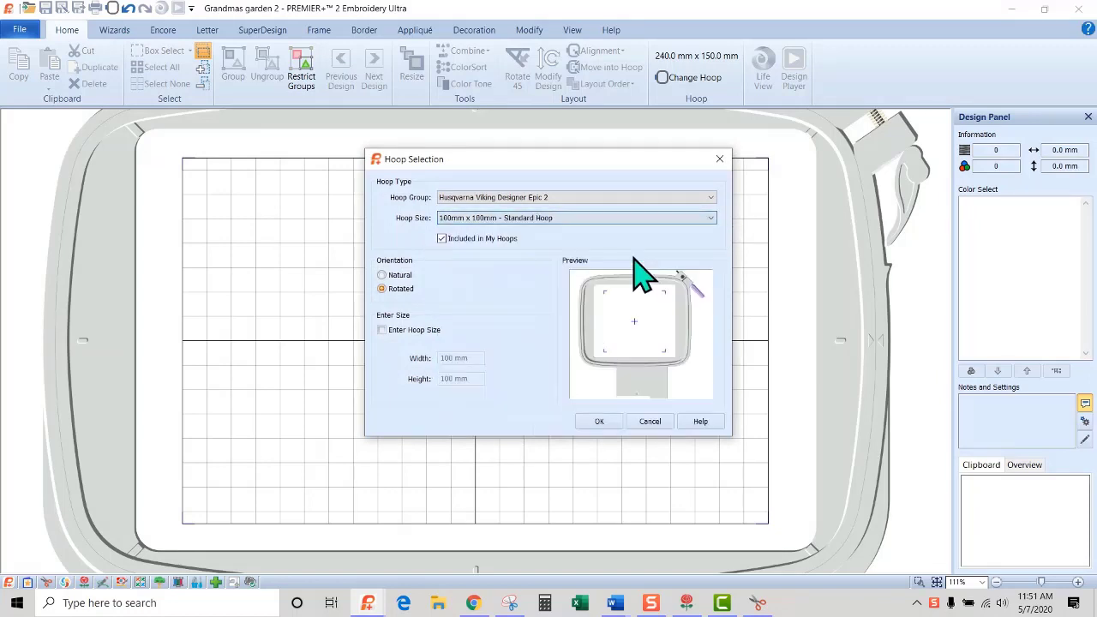
pyautogui.click(381, 274)
pyautogui.click(597, 420)
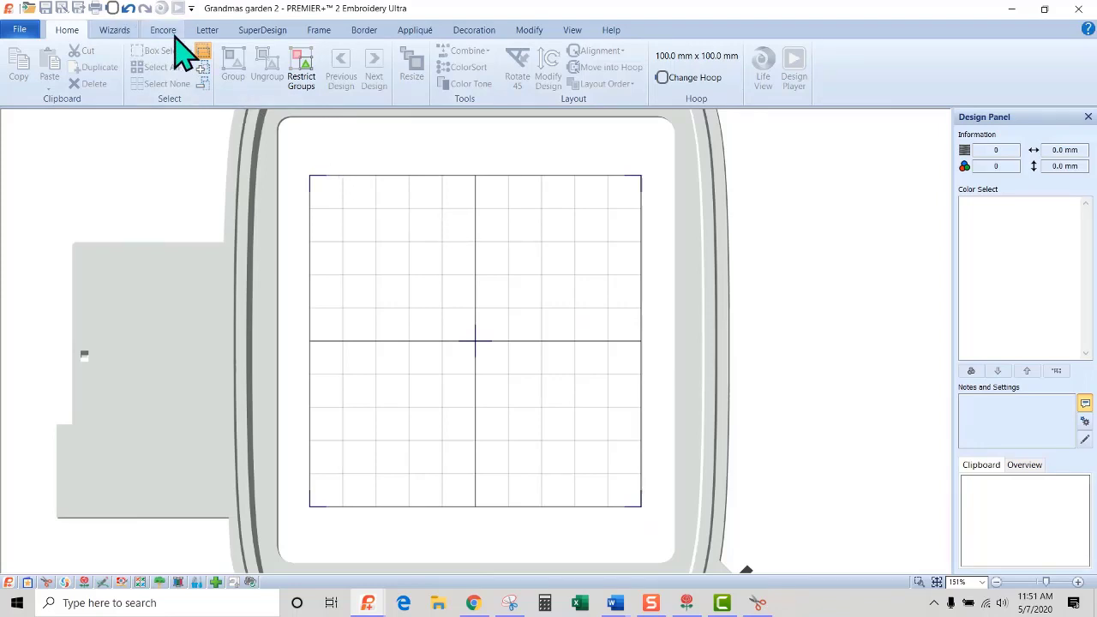
# - Clear the existing lettering text and choose the Fine Corsiva 6-10mm font
pyautogui.click(207, 32)
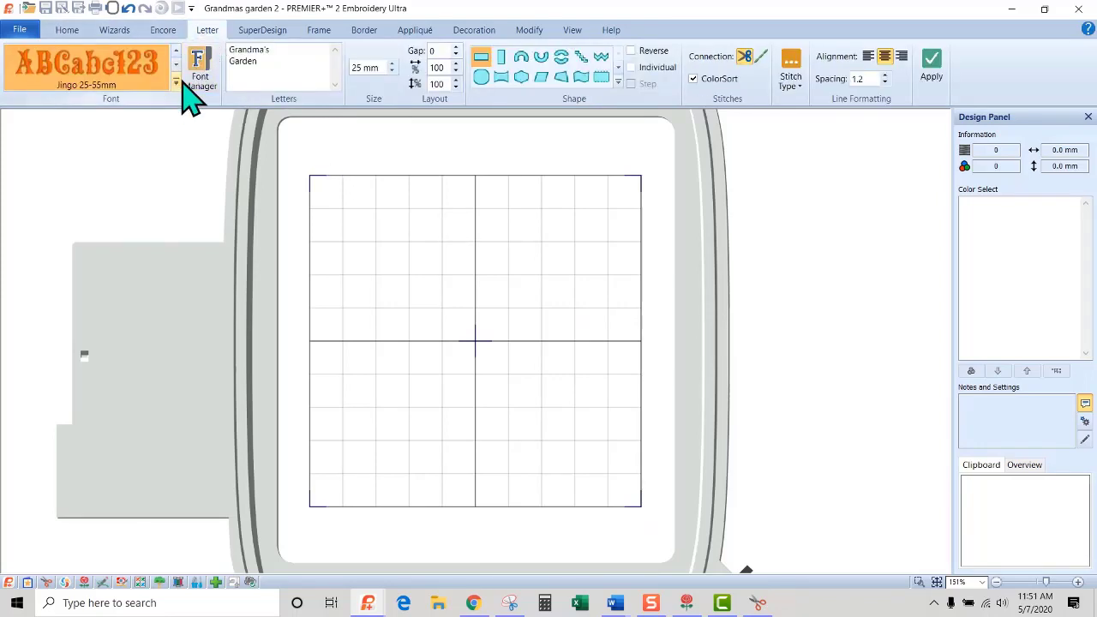
pyautogui.moveTo(262, 64); pyautogui.dragTo(230, 50)
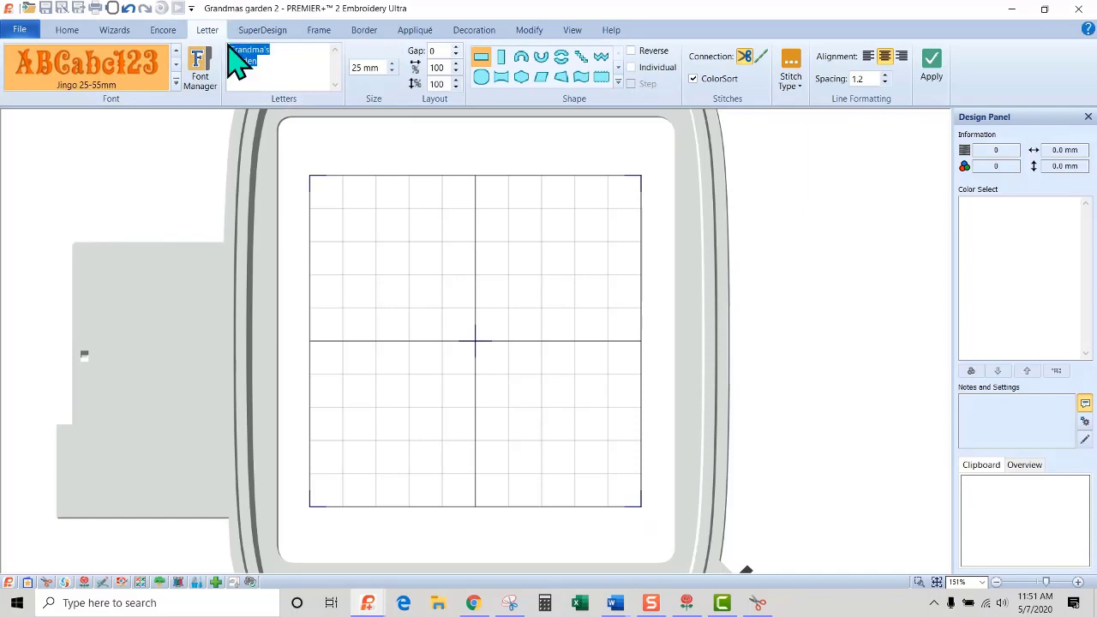
pyautogui.press('Delete')
pyautogui.click(175, 81)
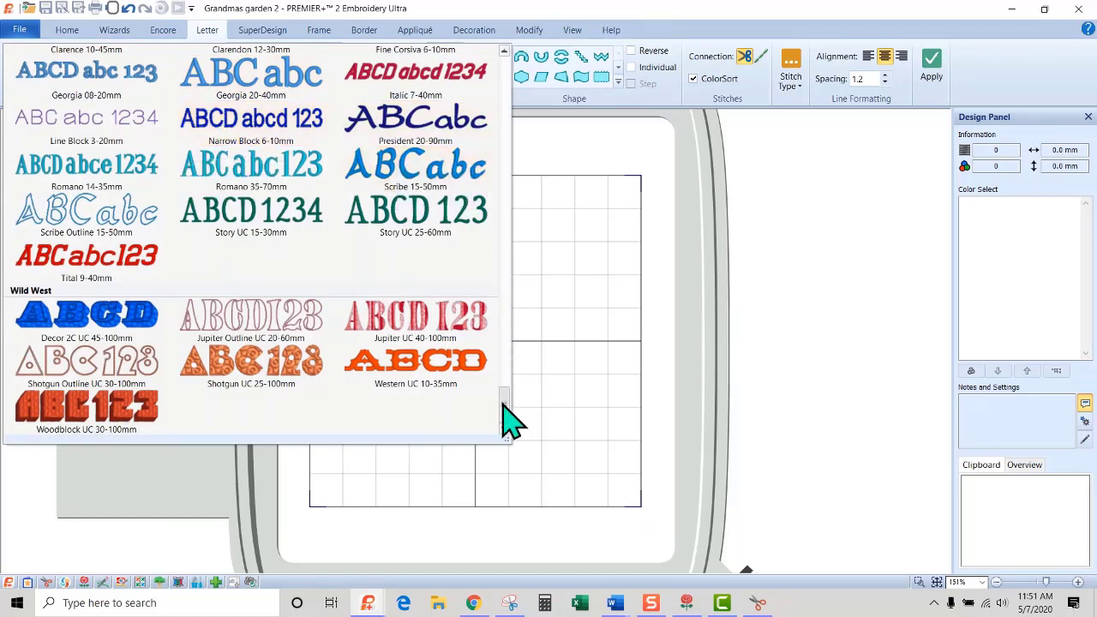
pyautogui.moveTo(503, 405); pyautogui.dragTo(507, 383)
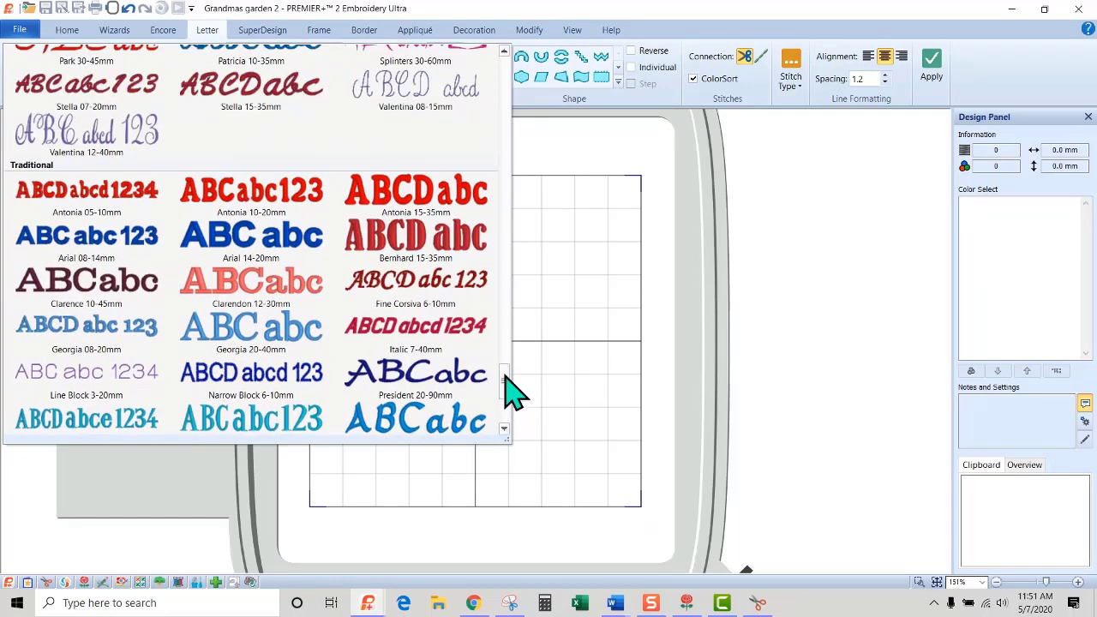
pyautogui.click(428, 284)
# - Enter a first name as the lettering, set its size to 10 mm and place it in the hoop
pyautogui.click(261, 61)
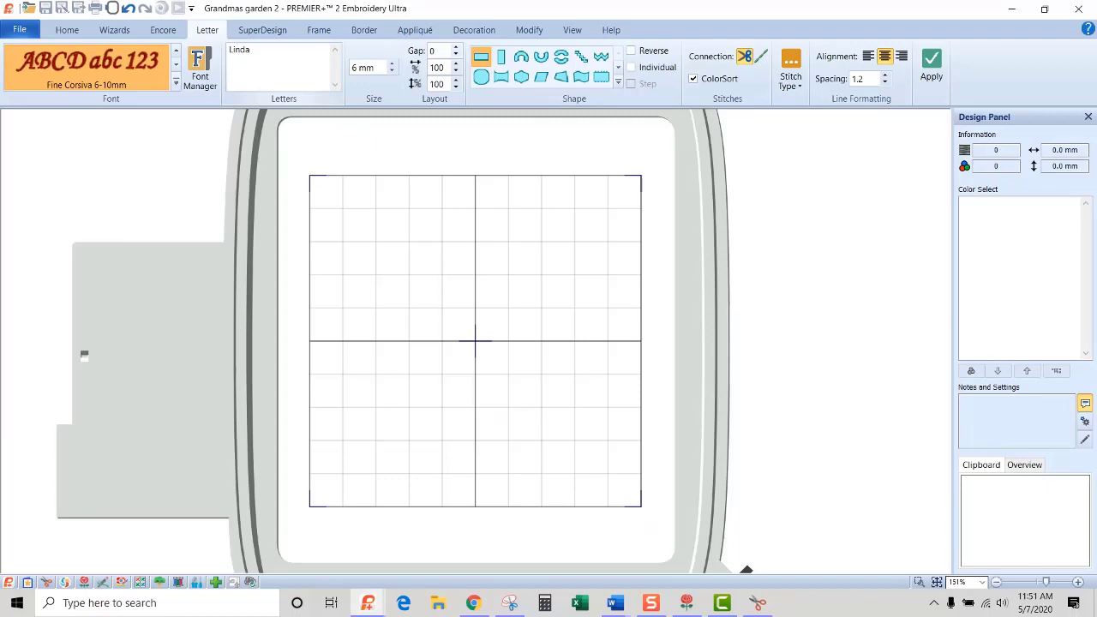
pyautogui.click(377, 69)
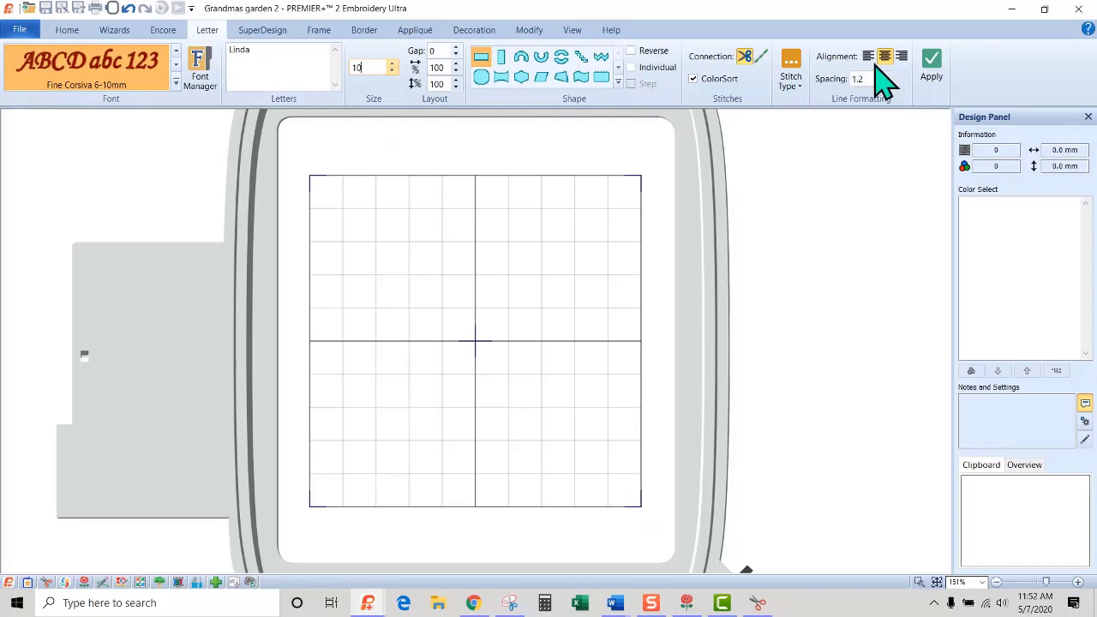
pyautogui.click(934, 69)
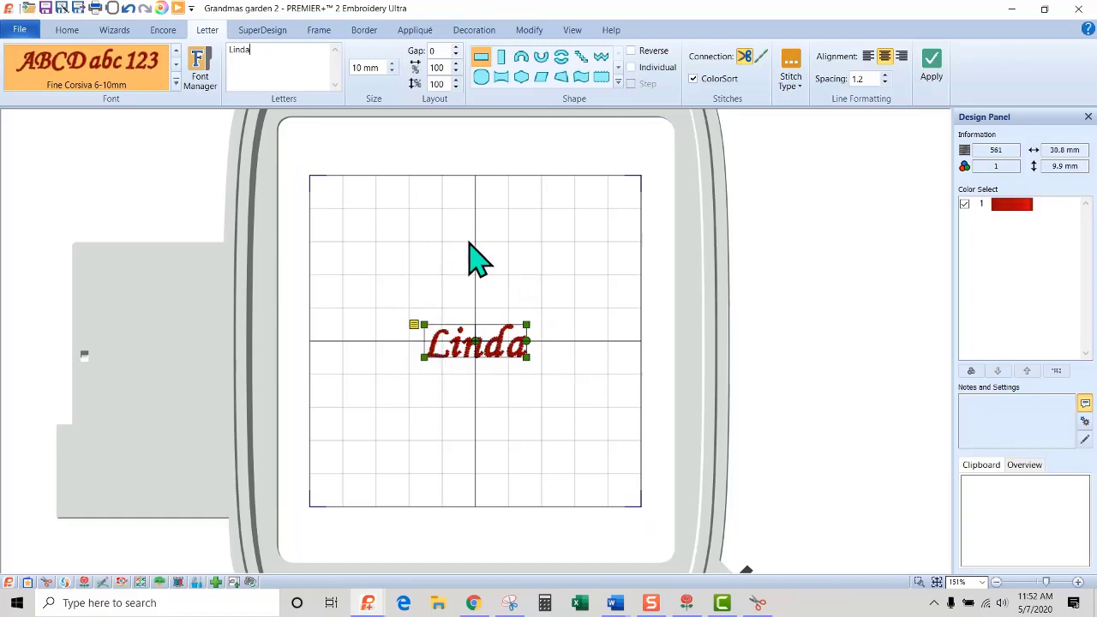
# - Set the Encore repeats to 5, preview the horizontal name around a circle, and cancel the preview
pyautogui.click(164, 31)
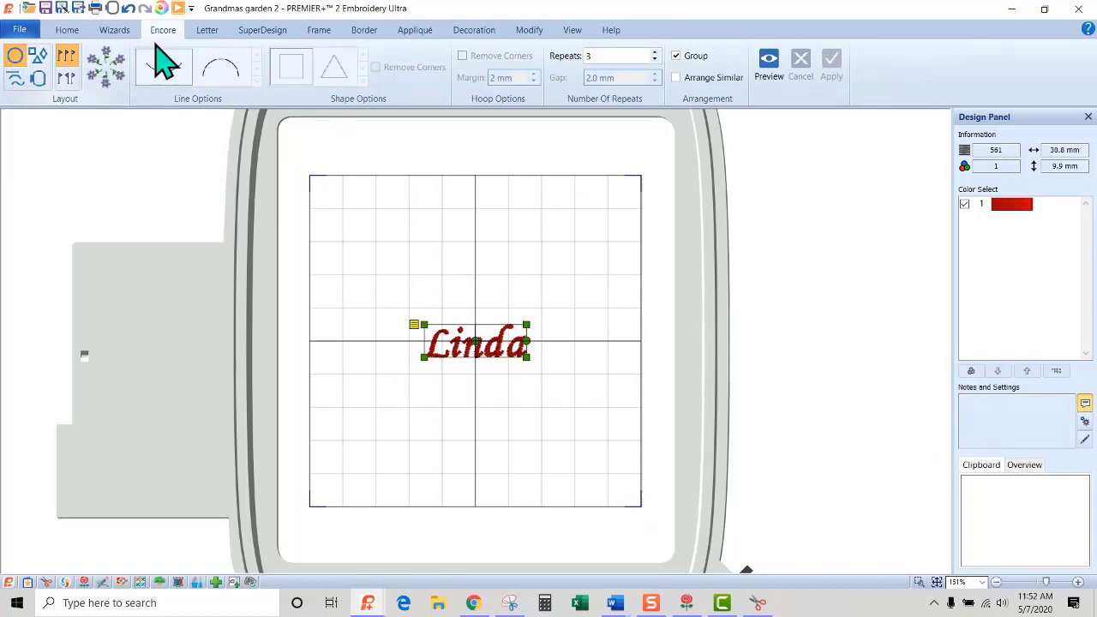
pyautogui.click(588, 57)
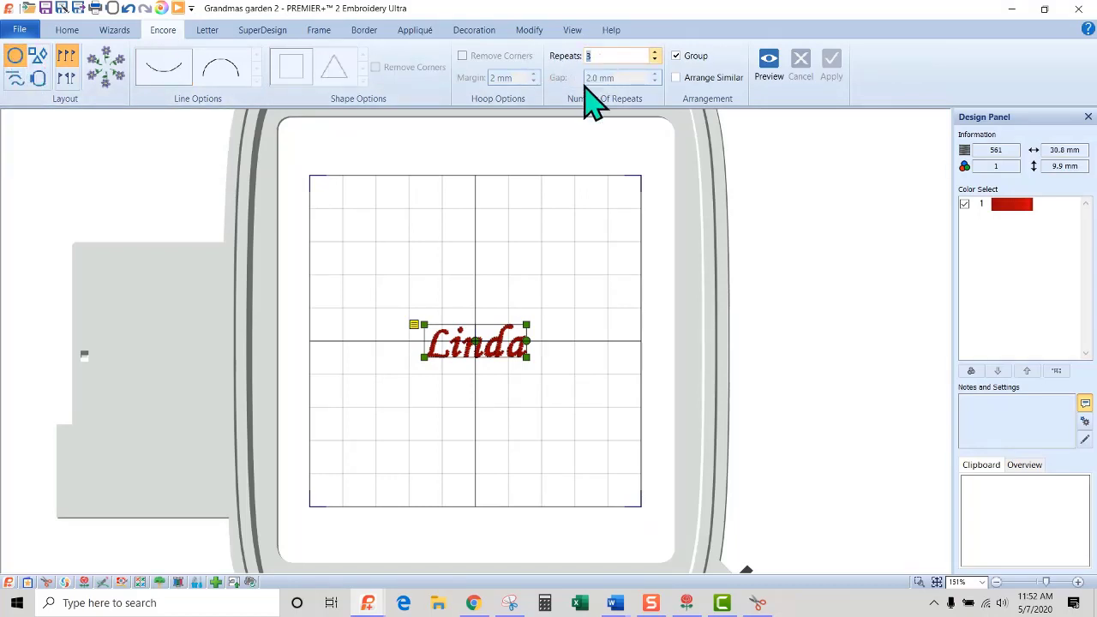
pyautogui.click(768, 62)
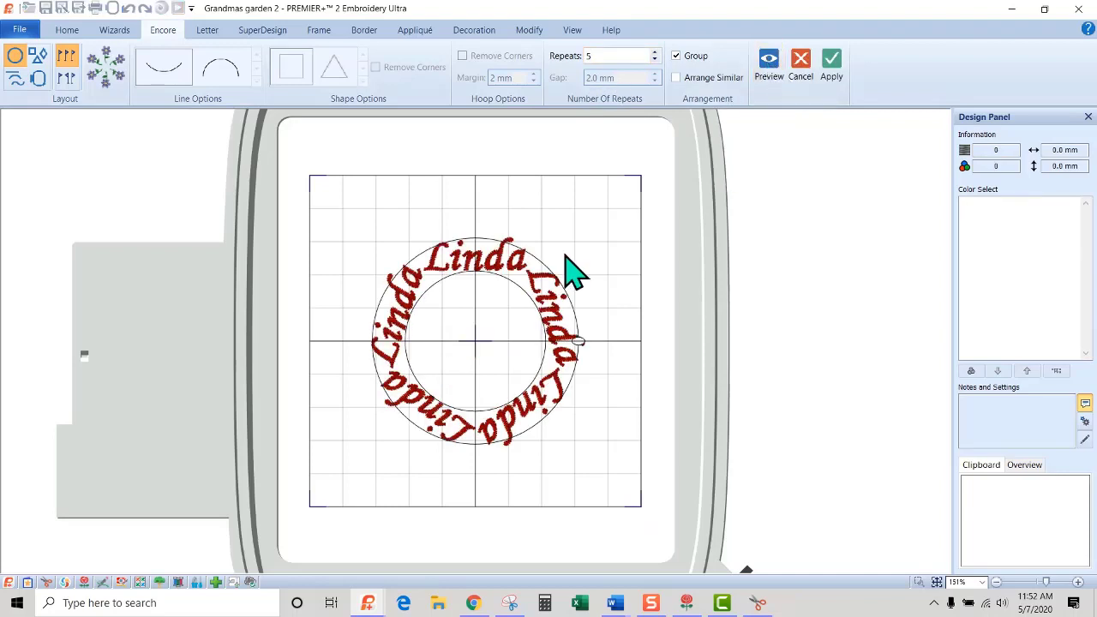
pyautogui.click(806, 67)
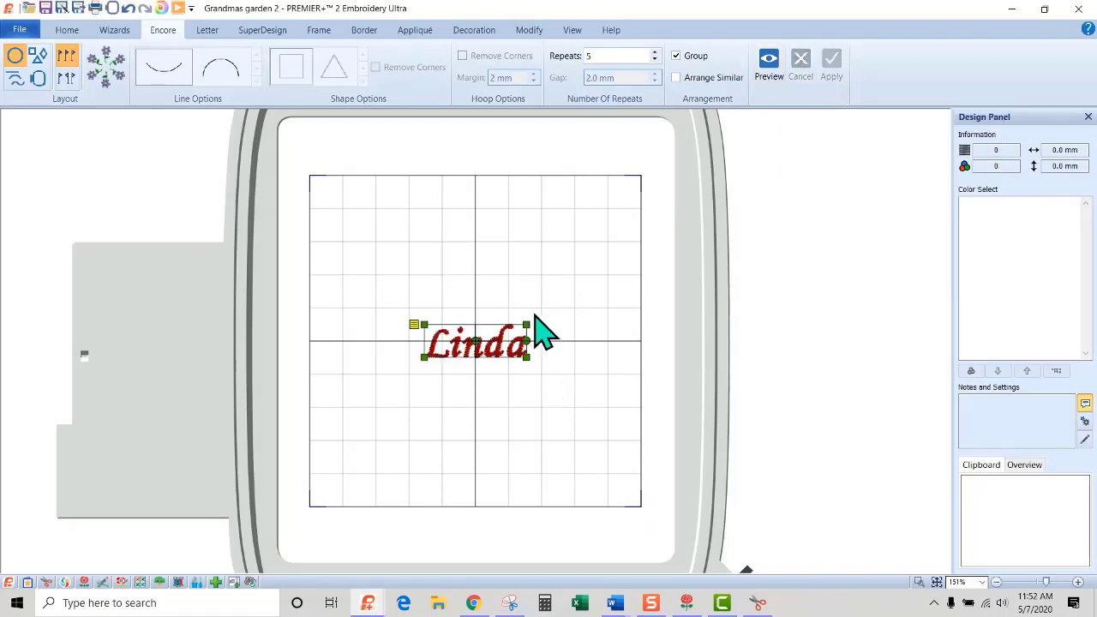
# - Rotate the 10 mm name lettering by 90 degrees in its letter properties
pyautogui.rightClick(486, 345)
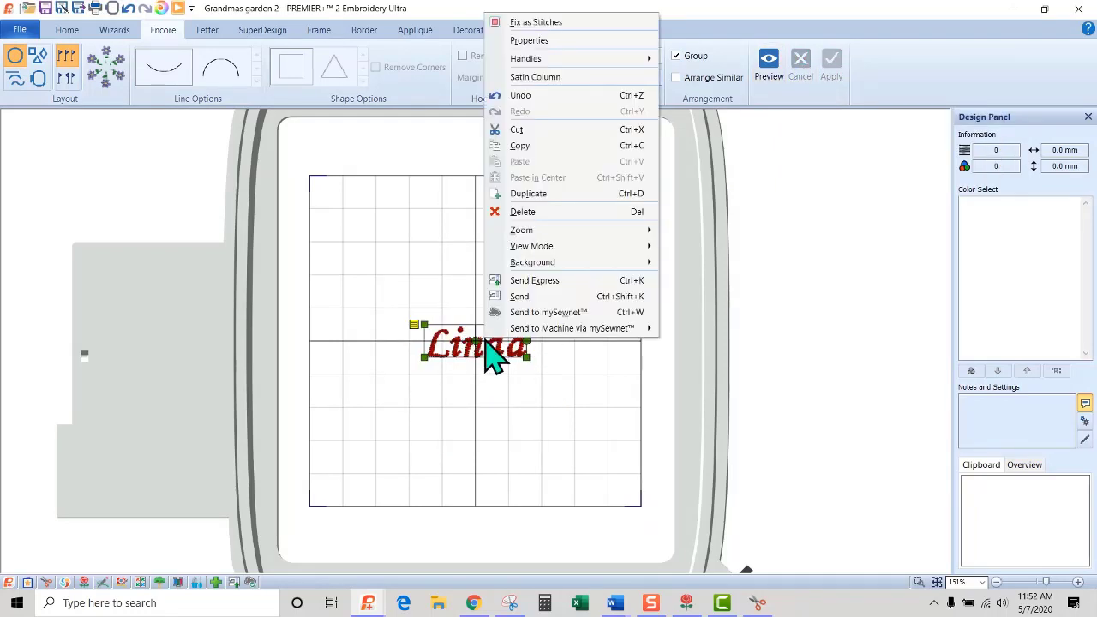
pyautogui.click(531, 43)
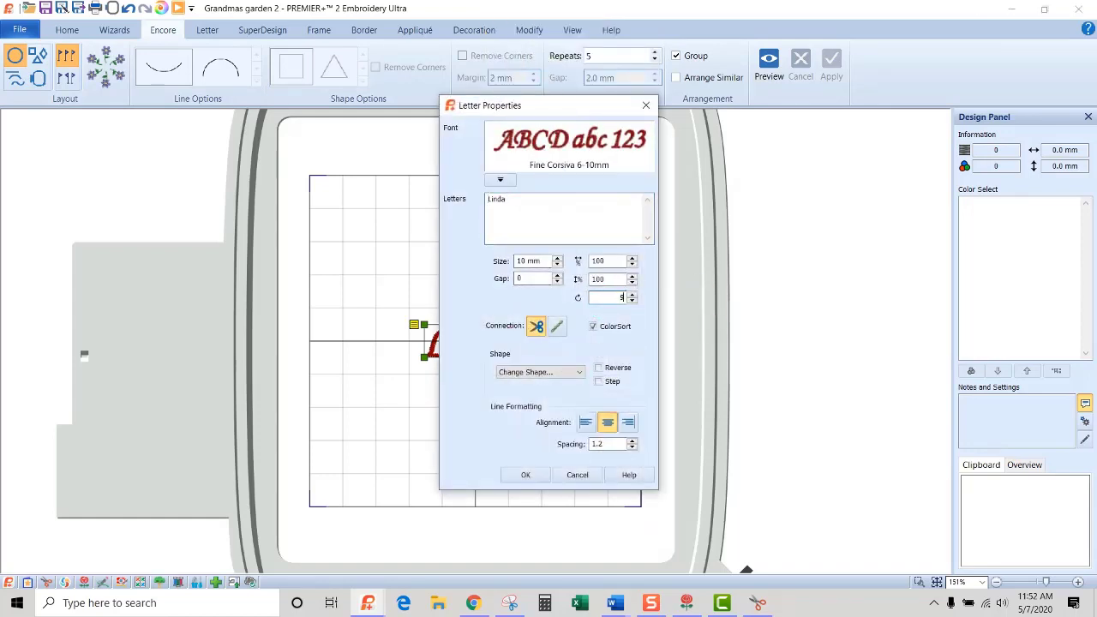
pyautogui.click(526, 476)
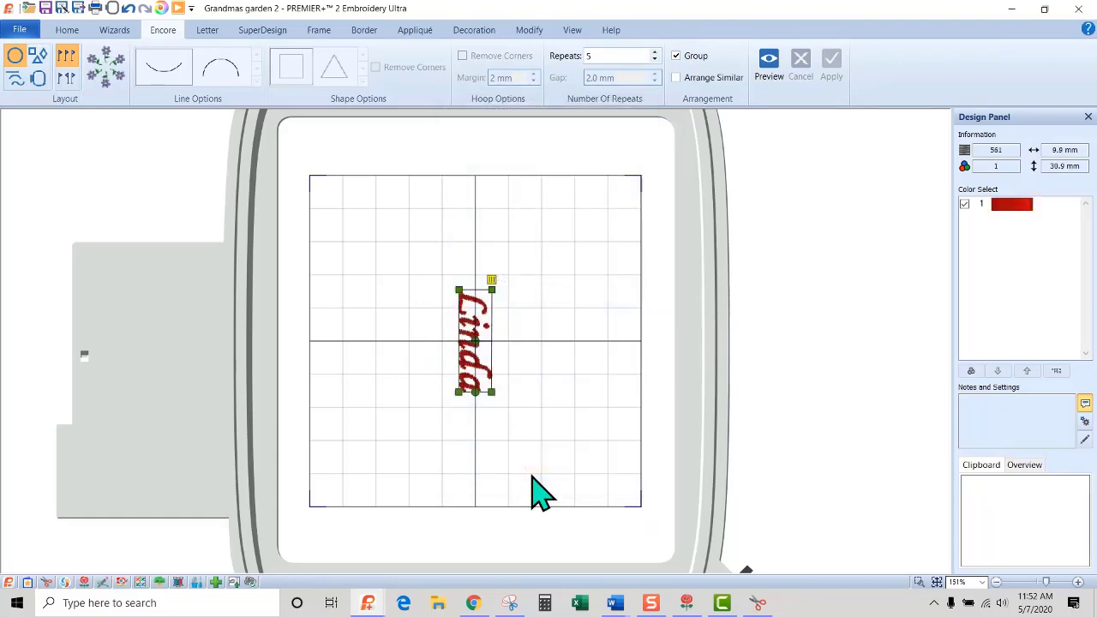
# - Apply five circular repeats of the rotated 10 mm name, tightened to about 65 mm across, and move the group upward
pyautogui.click(768, 64)
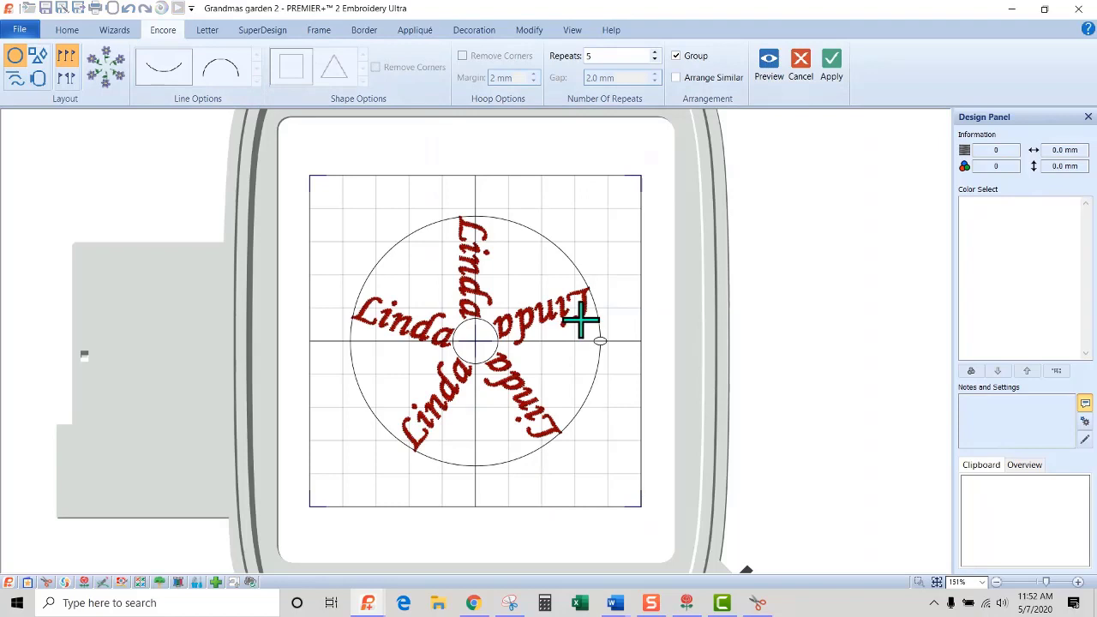
pyautogui.moveTo(581, 321); pyautogui.dragTo(571, 323)
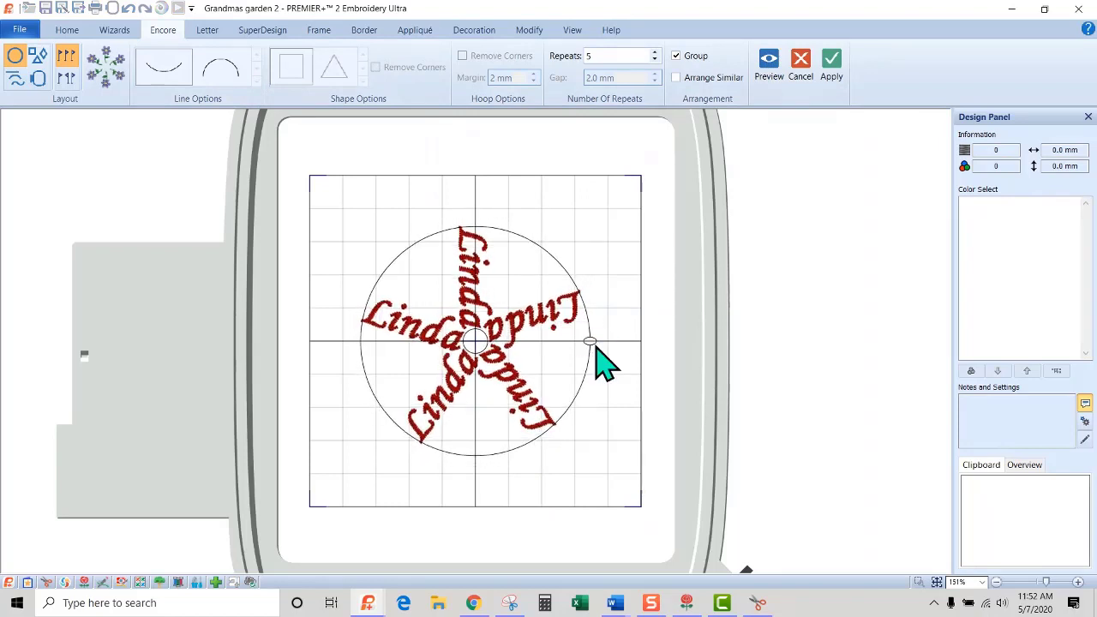
pyautogui.moveTo(597, 343)
pyautogui.mouseDown()
pyautogui.moveTo(642, 338)
pyautogui.moveTo(591, 344)
pyautogui.mouseUp()
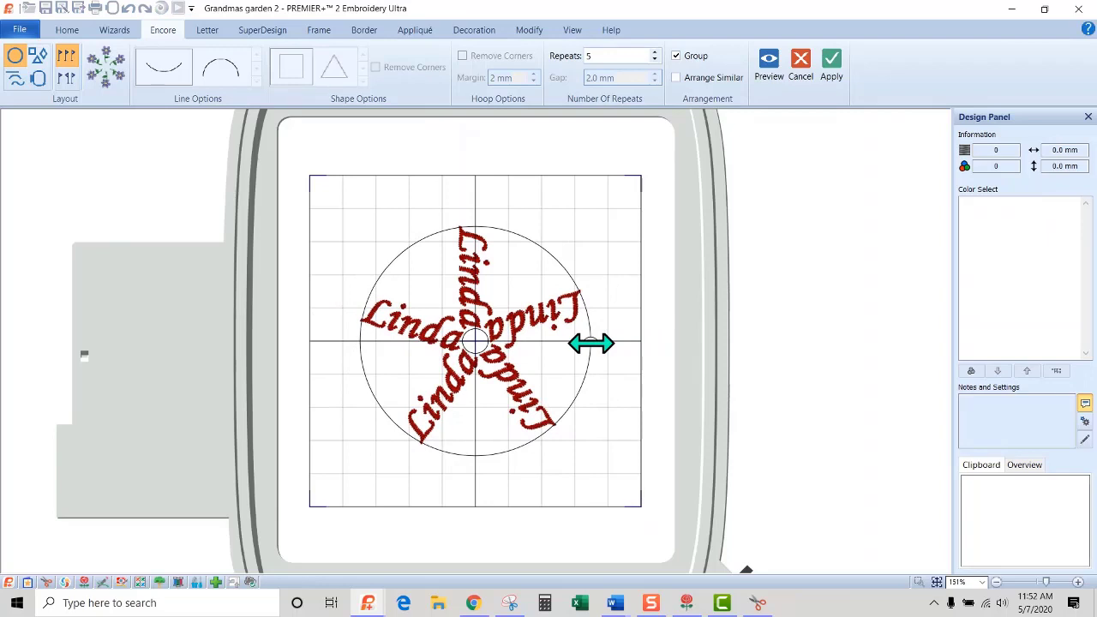
pyautogui.moveTo(497, 273)
pyautogui.mouseDown()
pyautogui.moveTo(665, 194)
pyautogui.moveTo(522, 289)
pyautogui.mouseUp()
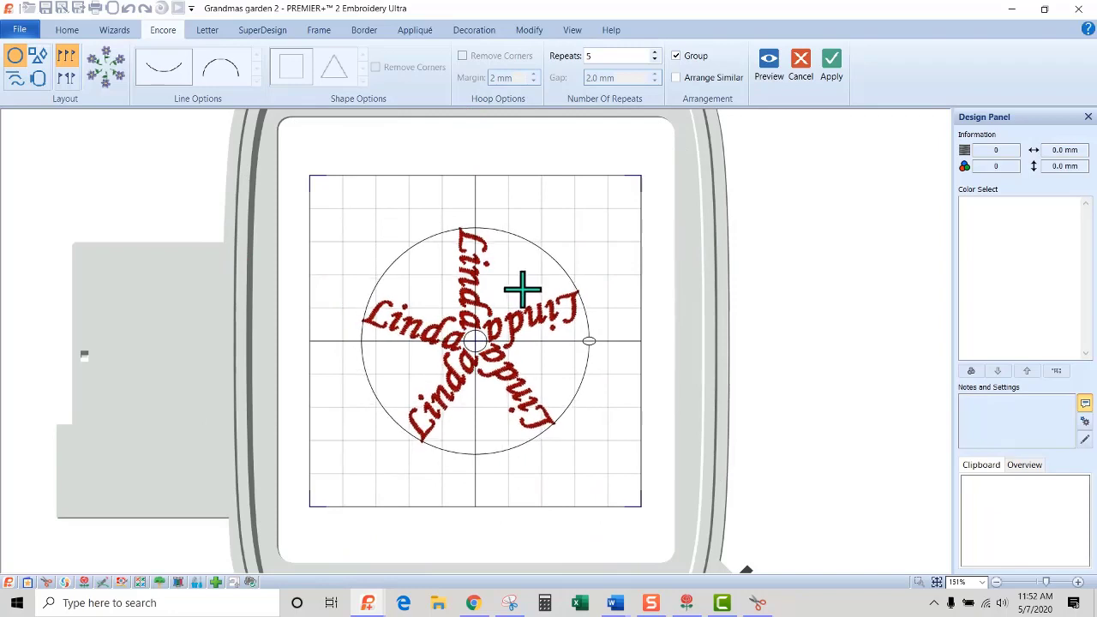
pyautogui.click(835, 73)
pyautogui.moveTo(519, 299)
pyautogui.mouseDown()
pyautogui.moveTo(529, 261)
pyautogui.moveTo(538, 295)
pyautogui.mouseUp()
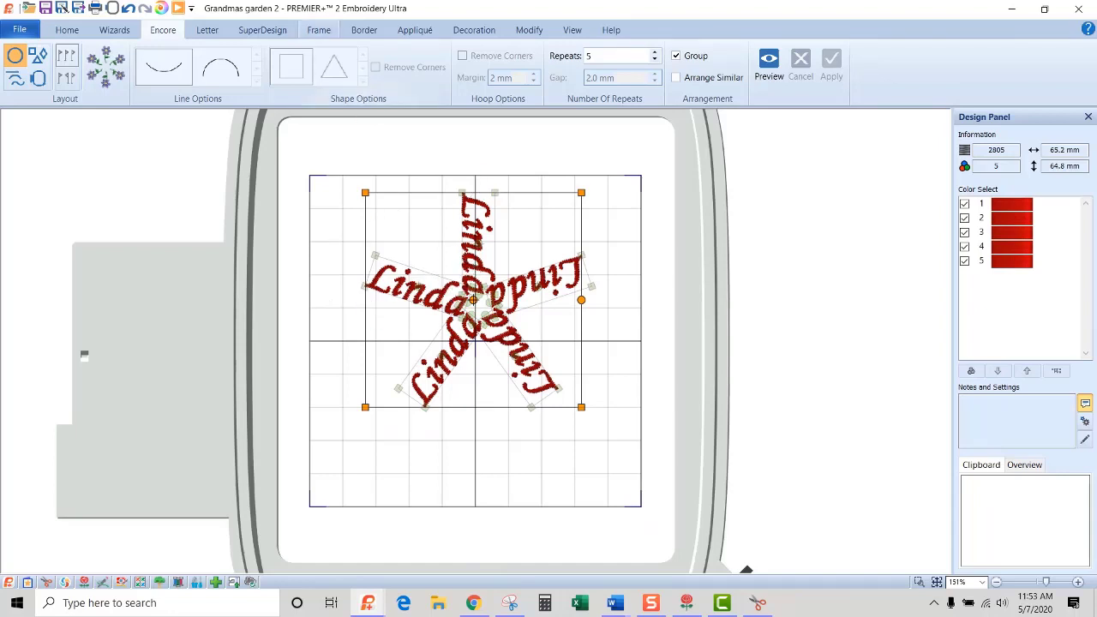
# - Undo the group move, the circular repeat and the rotation of the name lettering
pyautogui.click(128, 8)
pyautogui.click(128, 9)
pyautogui.click(128, 9)
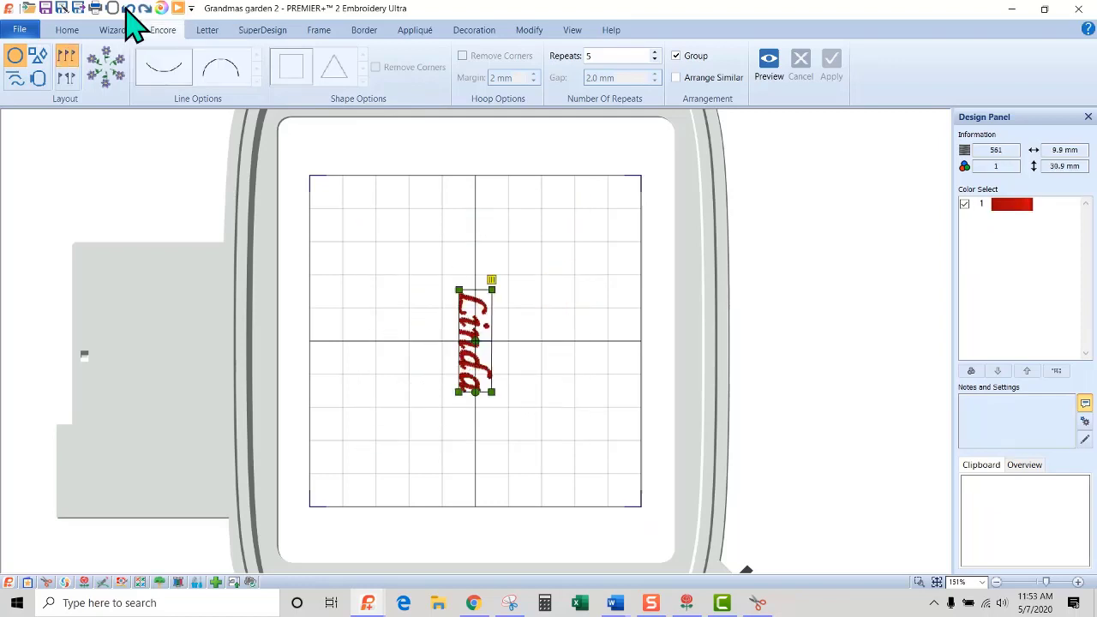
pyautogui.click(128, 8)
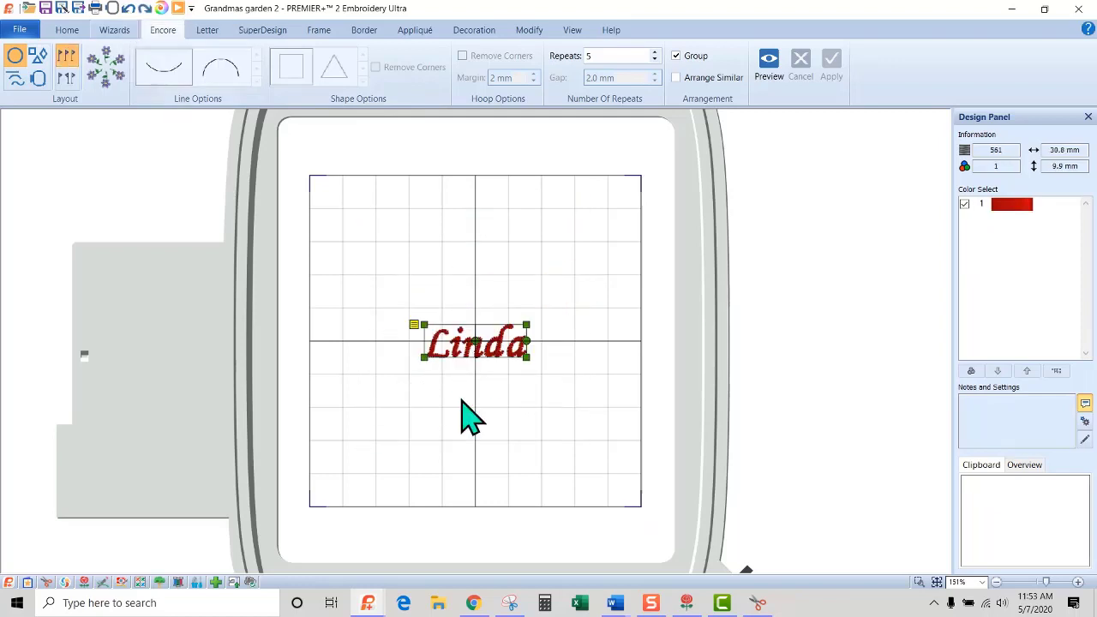
# - Reduce the name lettering's size to 8 mm in its letter properties
pyautogui.rightClick(505, 346)
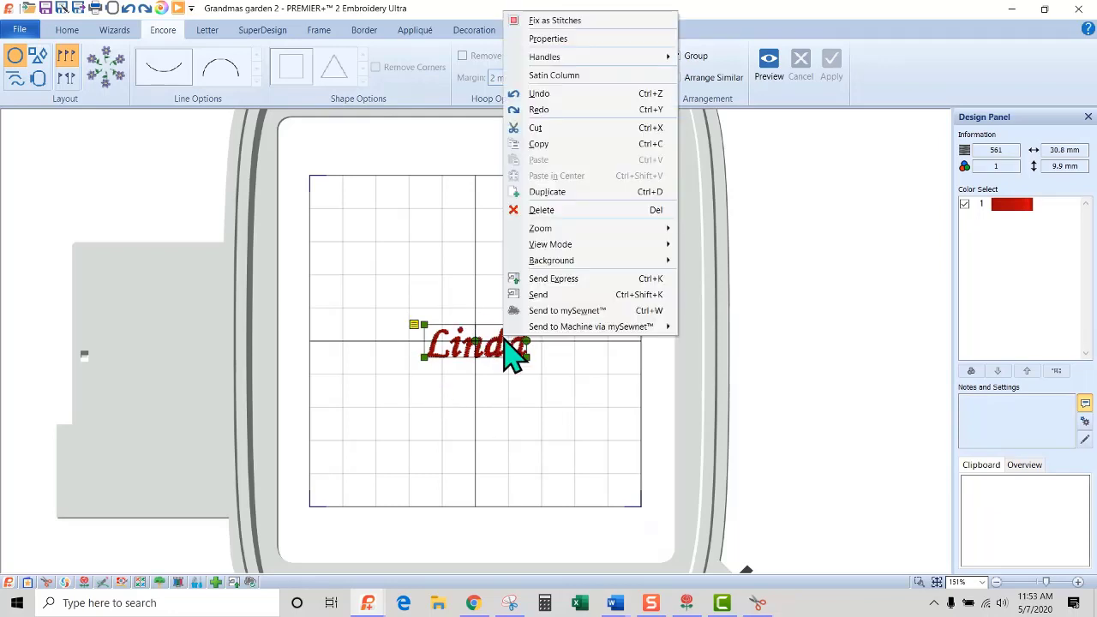
pyautogui.click(548, 41)
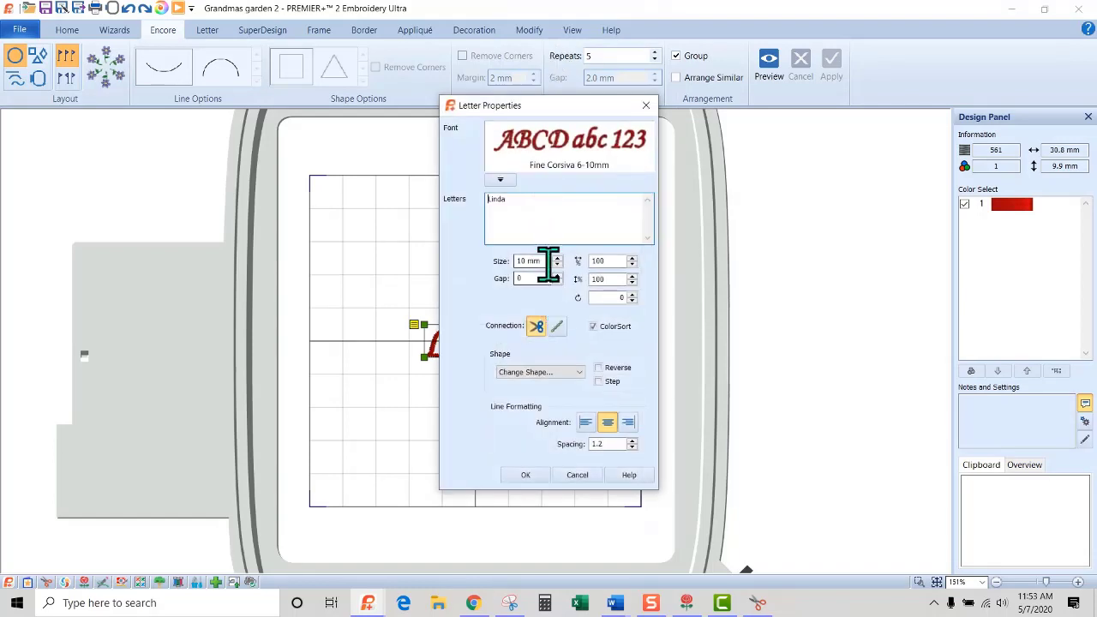
pyautogui.moveTo(549, 262); pyautogui.dragTo(512, 262)
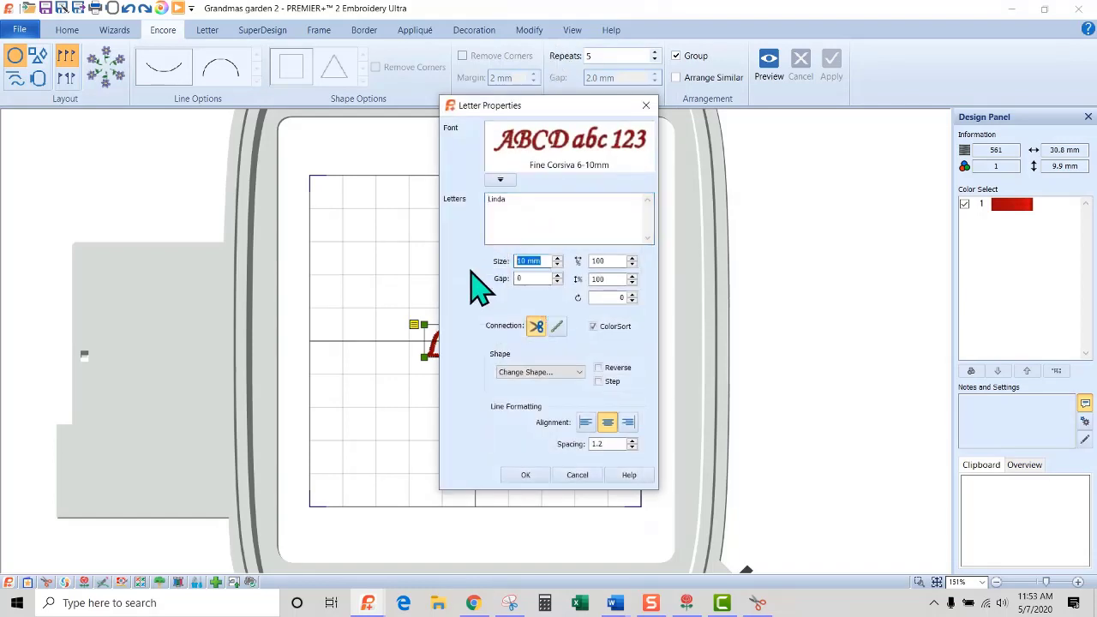
pyautogui.click(521, 476)
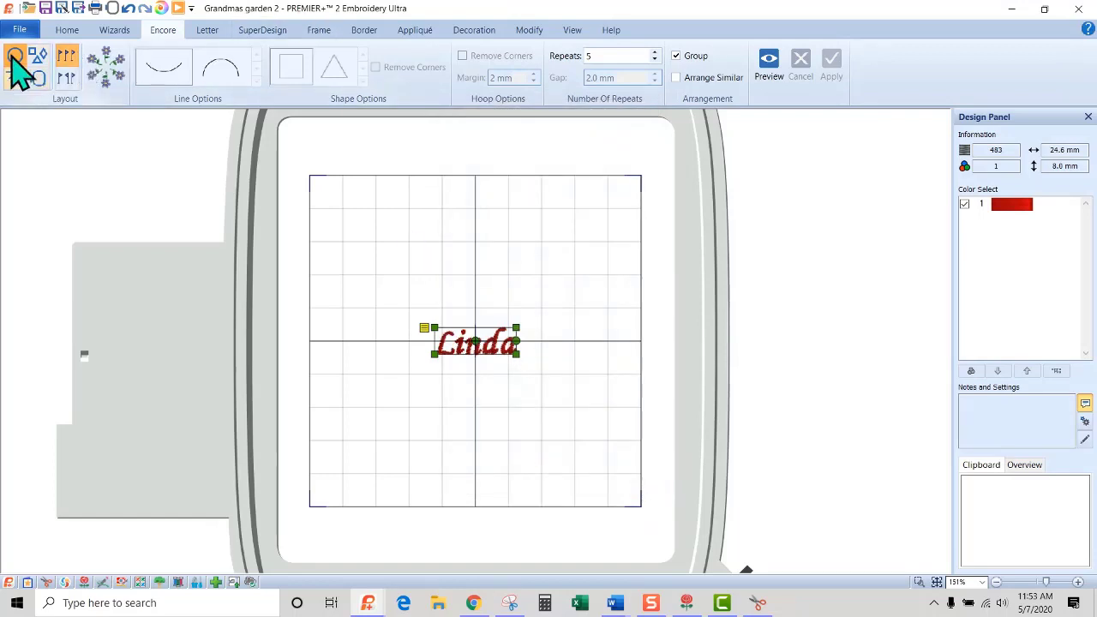
# - Rotate the 8 mm name lettering by 90 degrees in its letter properties
pyautogui.rightClick(490, 342)
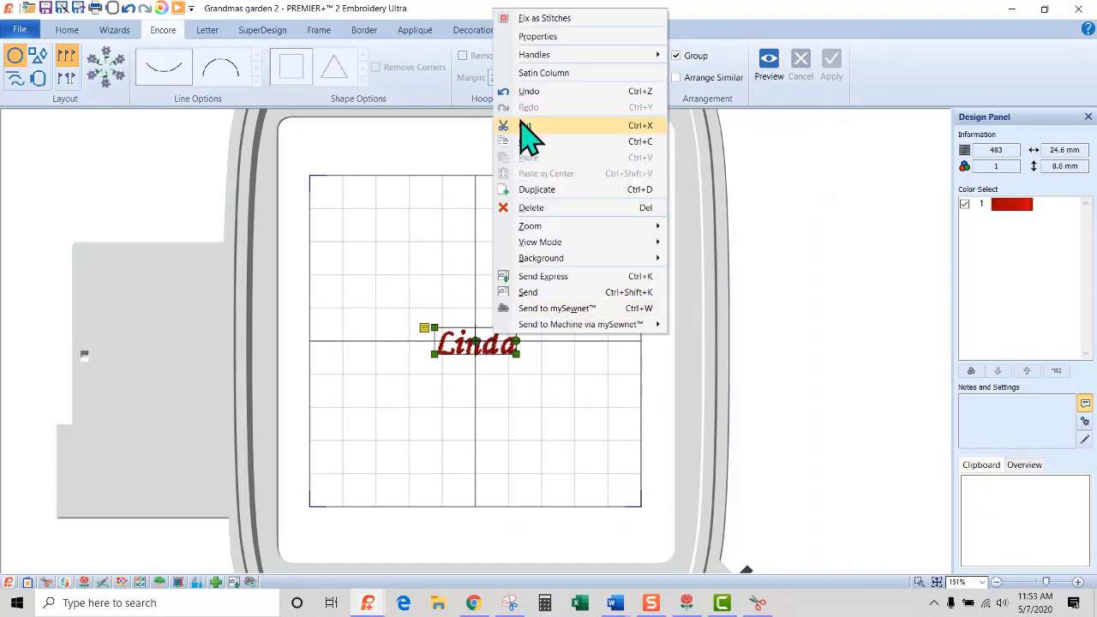
pyautogui.click(537, 39)
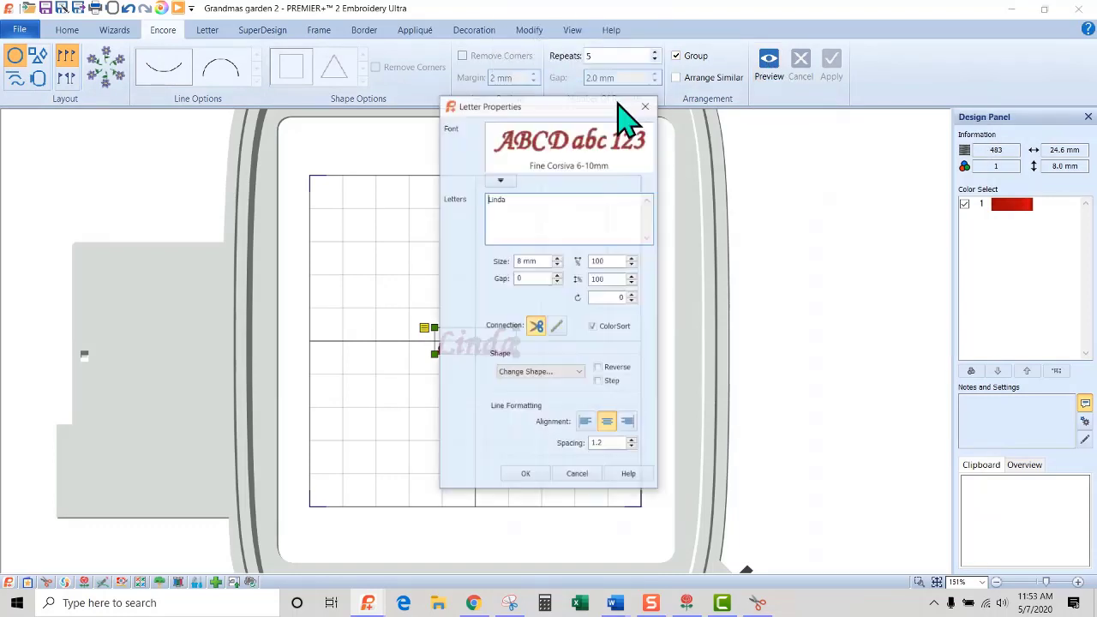
pyautogui.doubleClick(609, 298)
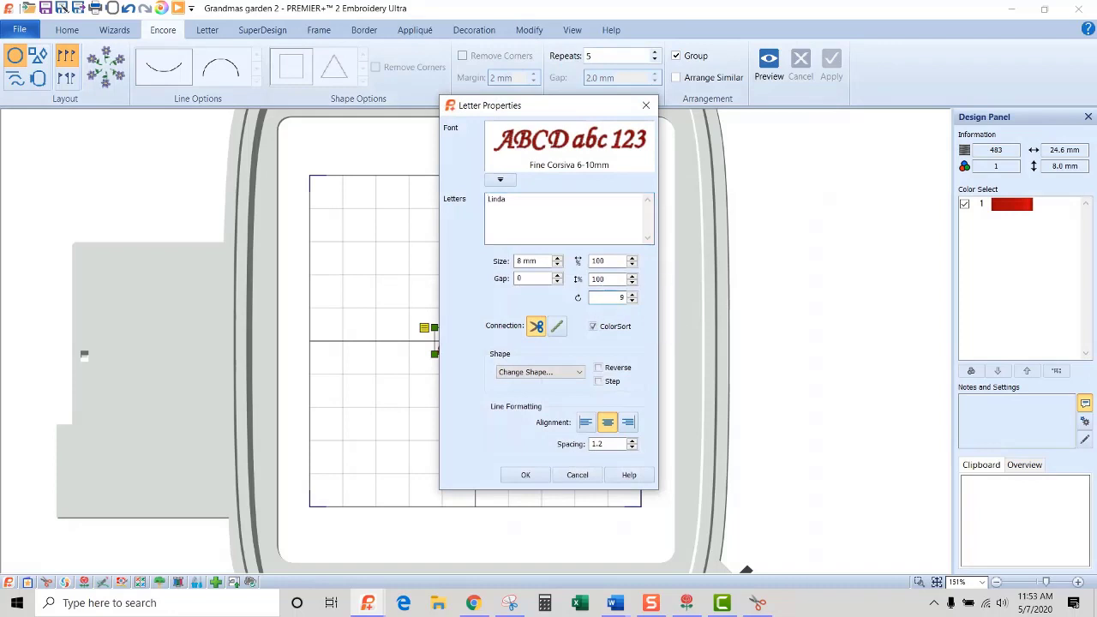
pyautogui.click(525, 476)
# - Apply the five-repeat circle to the rotated 8 mm name, tightening it to about 54 mm across
pyautogui.click(776, 62)
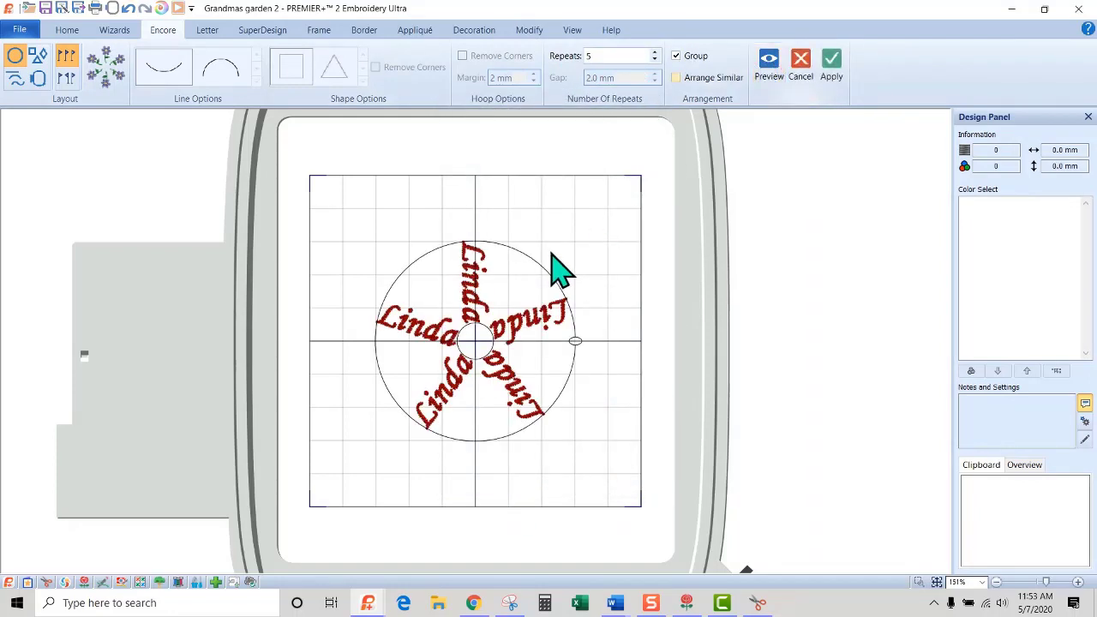
pyautogui.moveTo(517, 274); pyautogui.dragTo(505, 299)
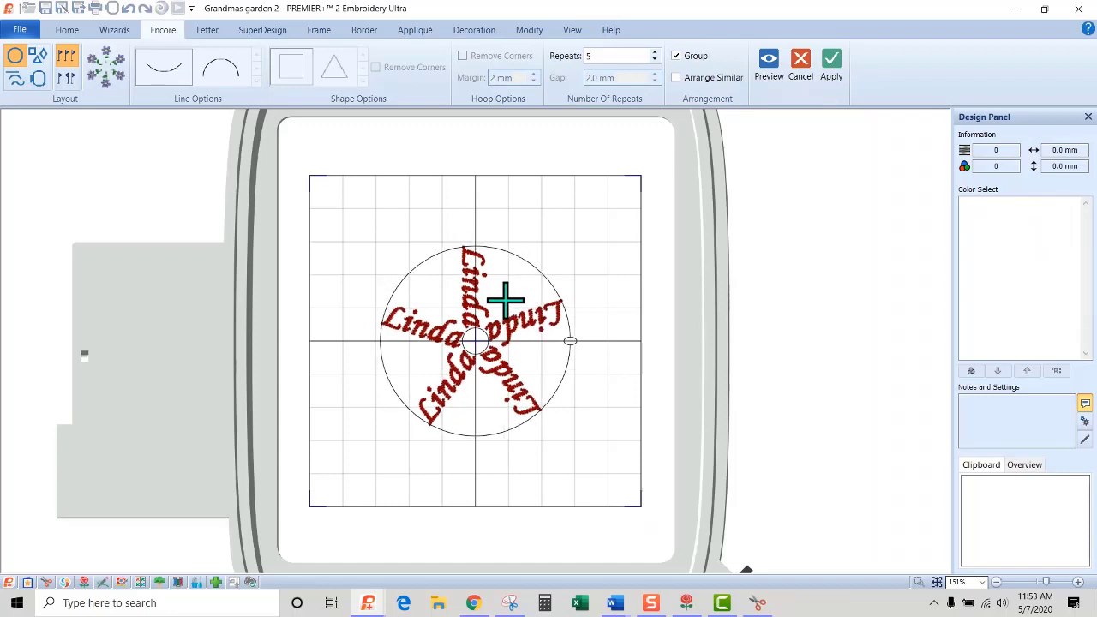
pyautogui.click(831, 69)
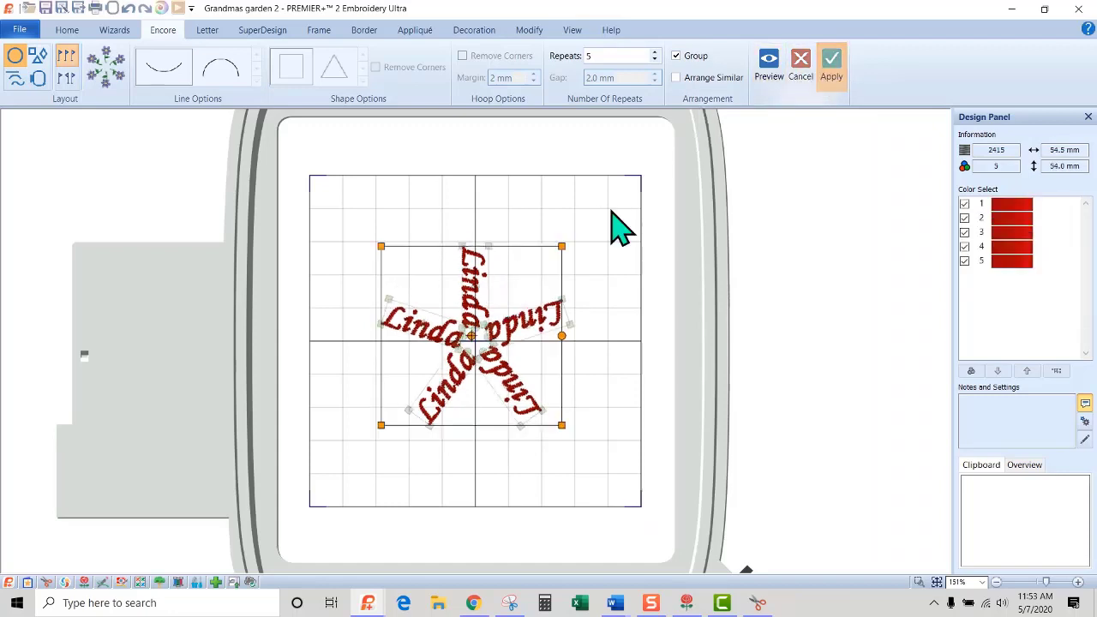
# - Move the circle of names up about 10 mm and set the motif underline to a length of 40 mm
pyautogui.moveTo(506, 291); pyautogui.dragTo(505, 258)
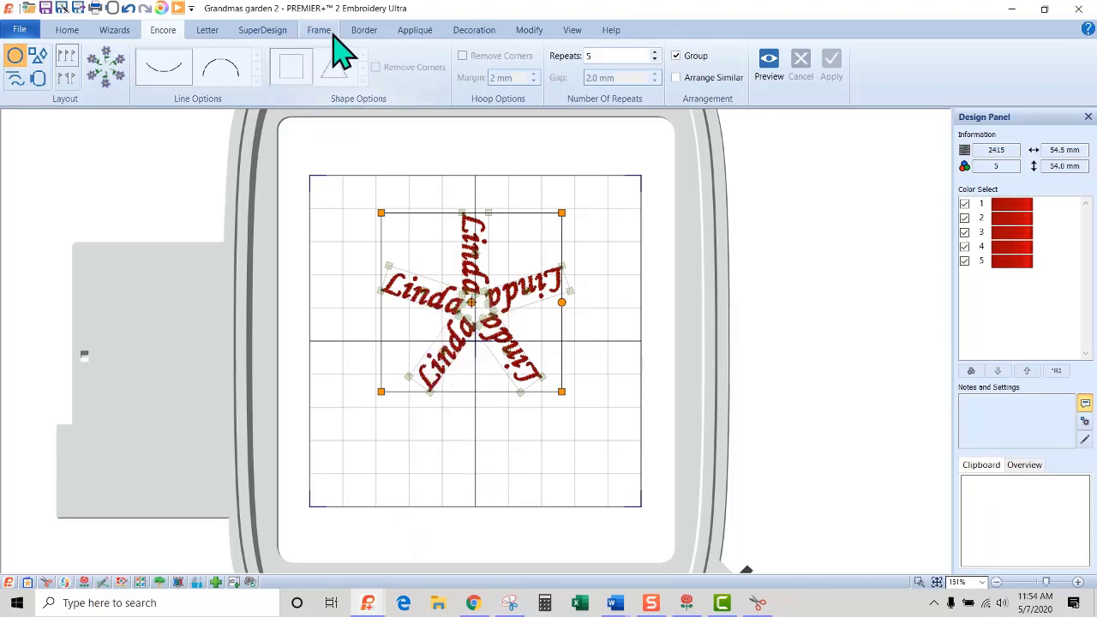
pyautogui.click(364, 33)
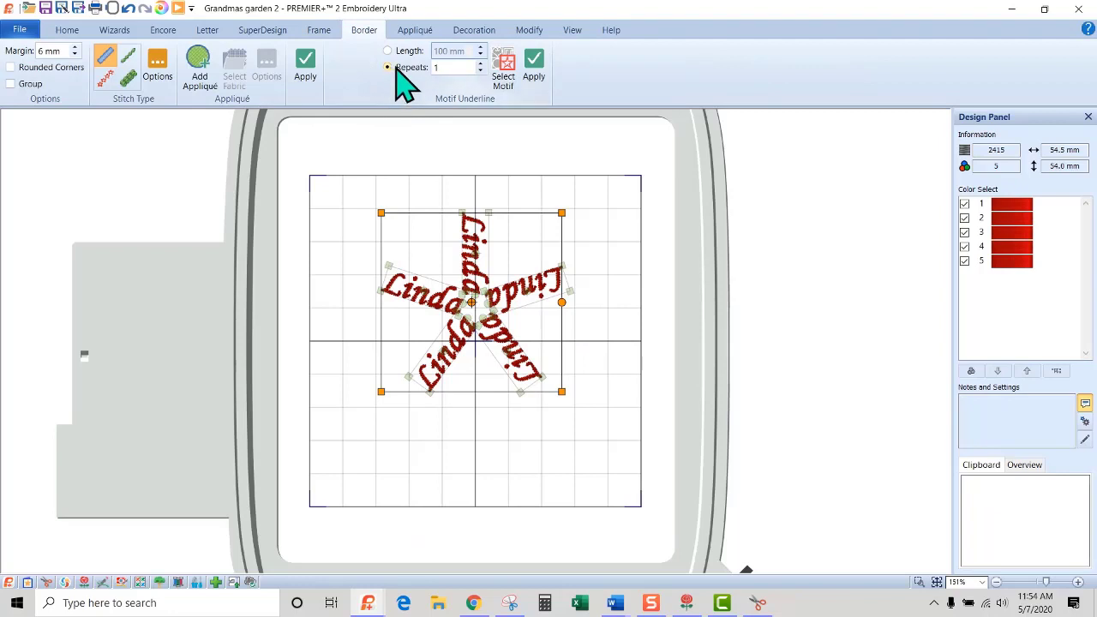
pyautogui.click(388, 52)
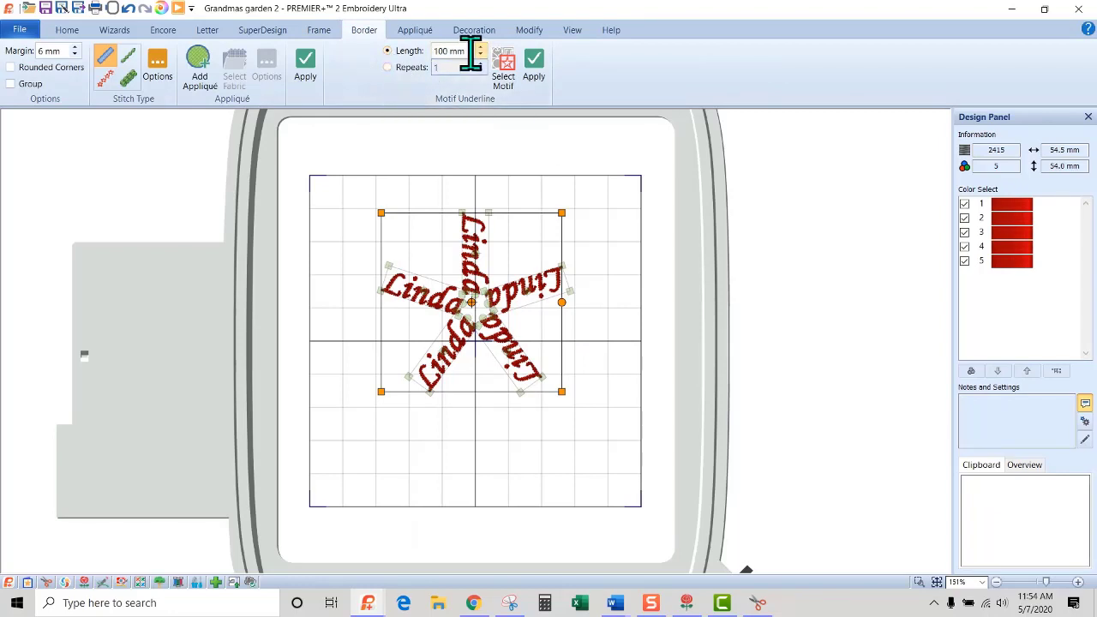
# - Choose Husqvarna Viking B Appliqué Stitches pattern 11 as the underline motif, with its start point tapered on one side at 45 degrees
pyautogui.click(512, 75)
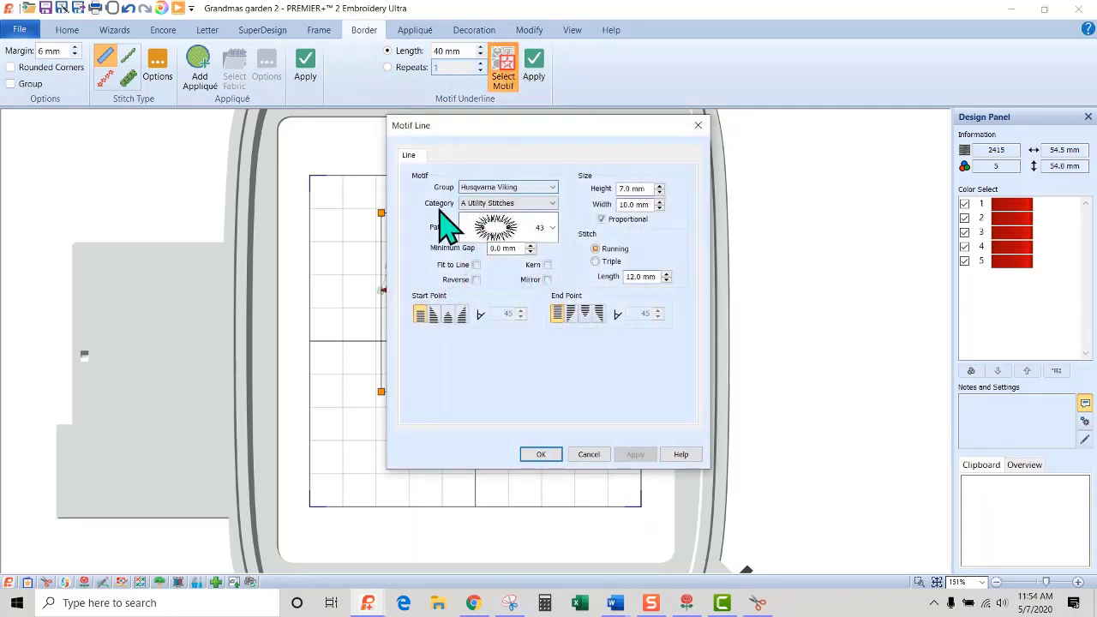
pyautogui.click(552, 203)
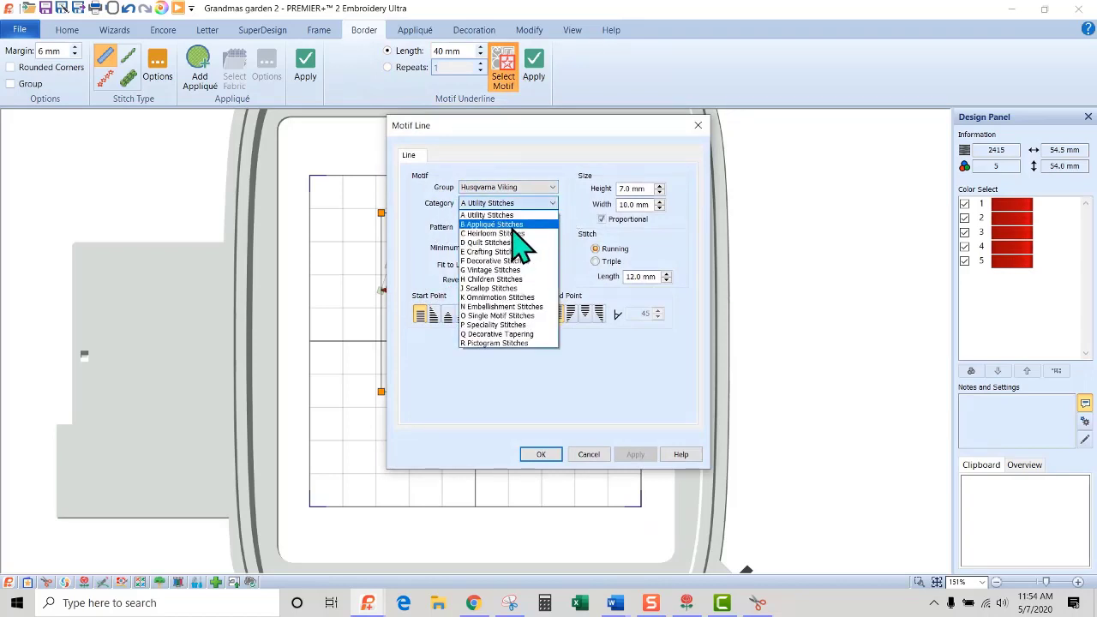
pyautogui.click(505, 224)
pyautogui.click(554, 227)
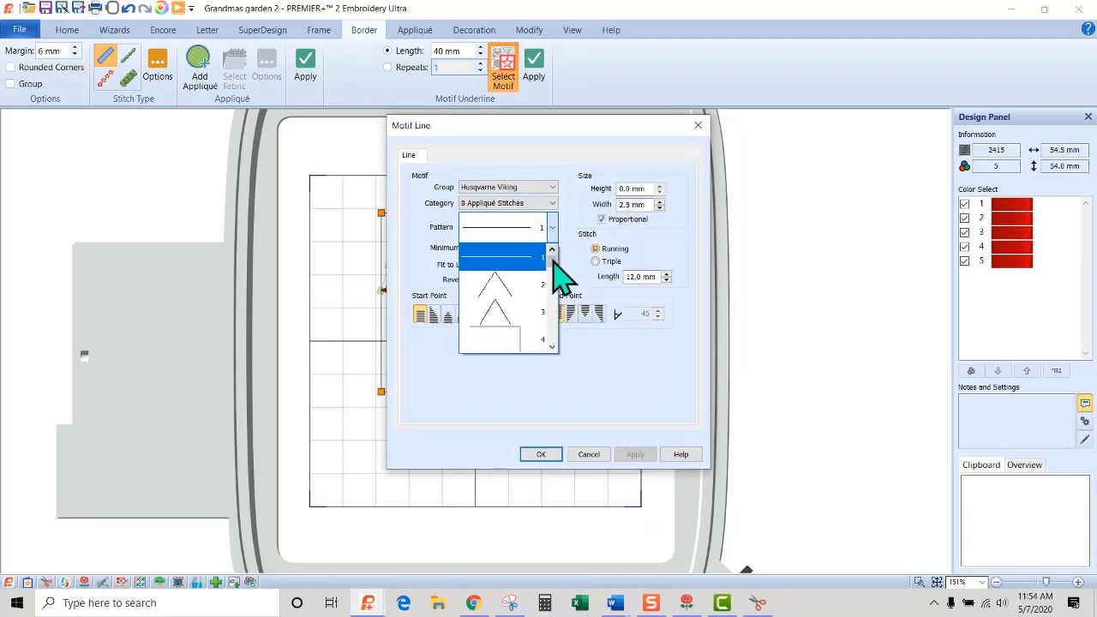
pyautogui.moveTo(552, 261); pyautogui.dragTo(554, 277)
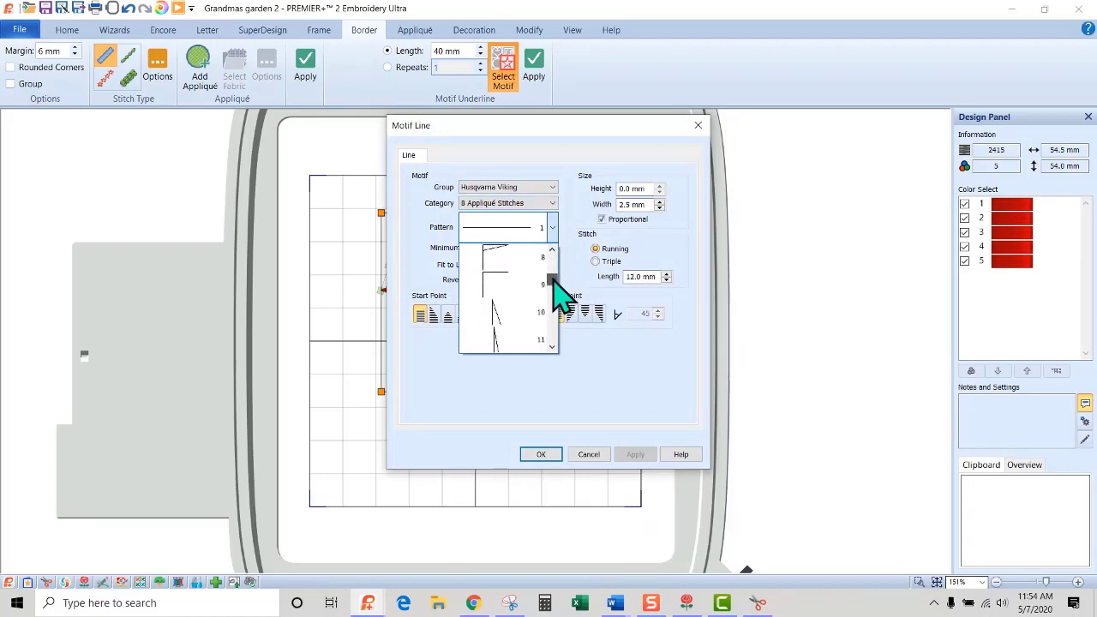
pyautogui.click(535, 286)
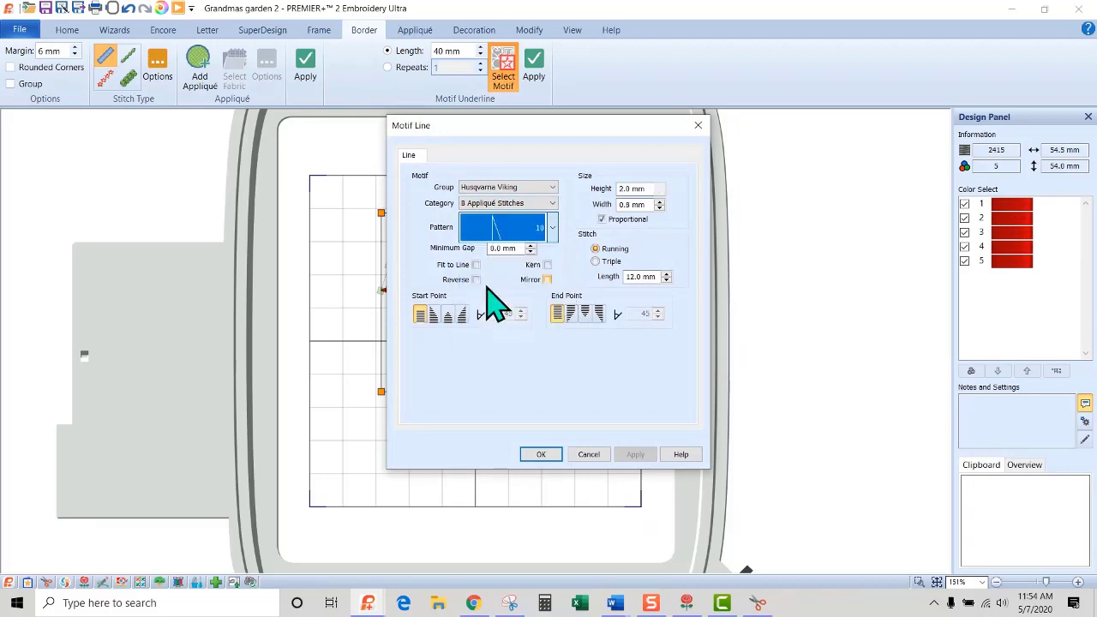
pyautogui.click(554, 229)
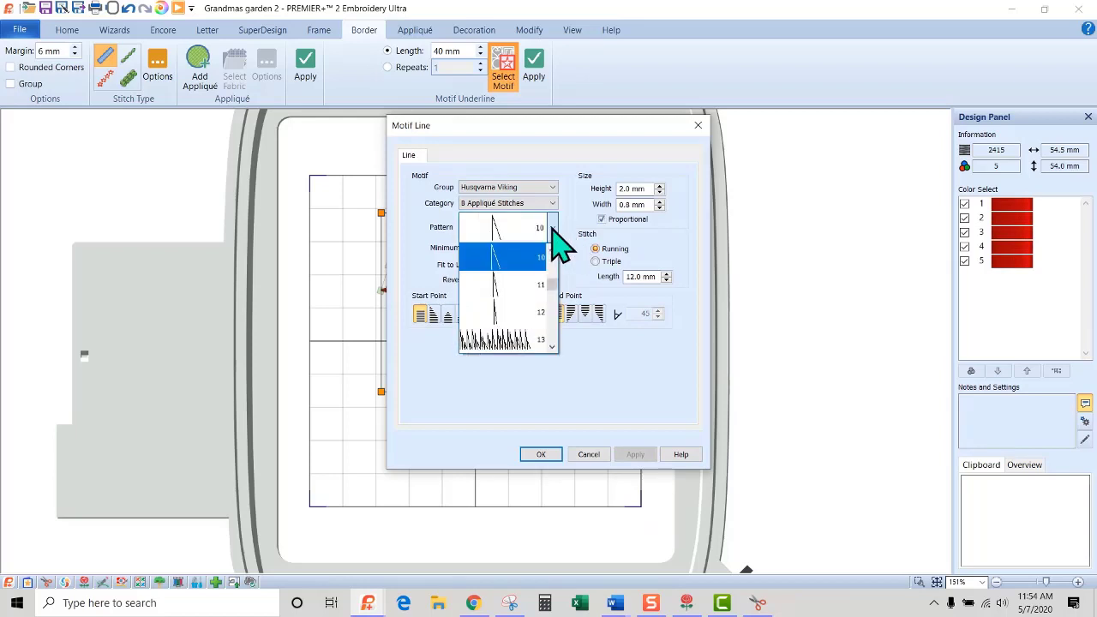
pyautogui.click(538, 289)
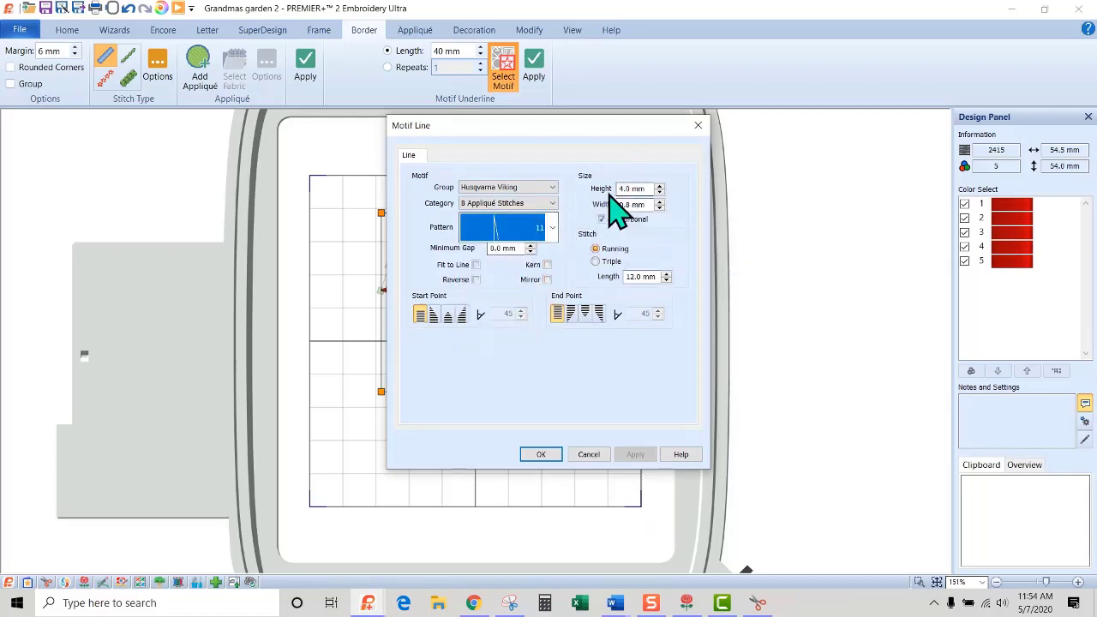
pyautogui.click(433, 315)
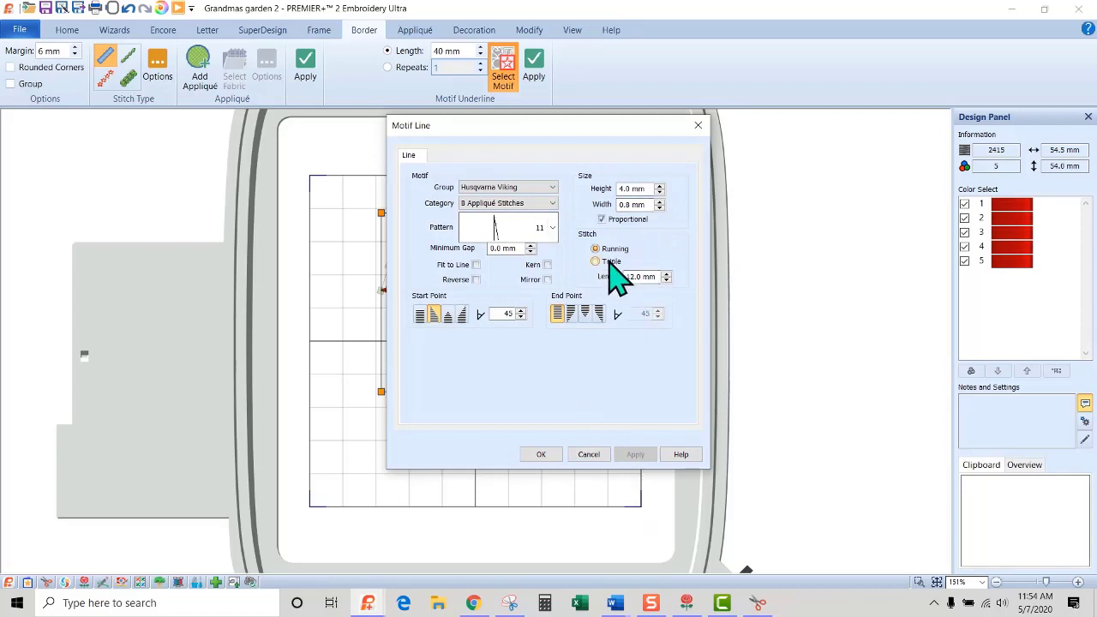
pyautogui.click(544, 454)
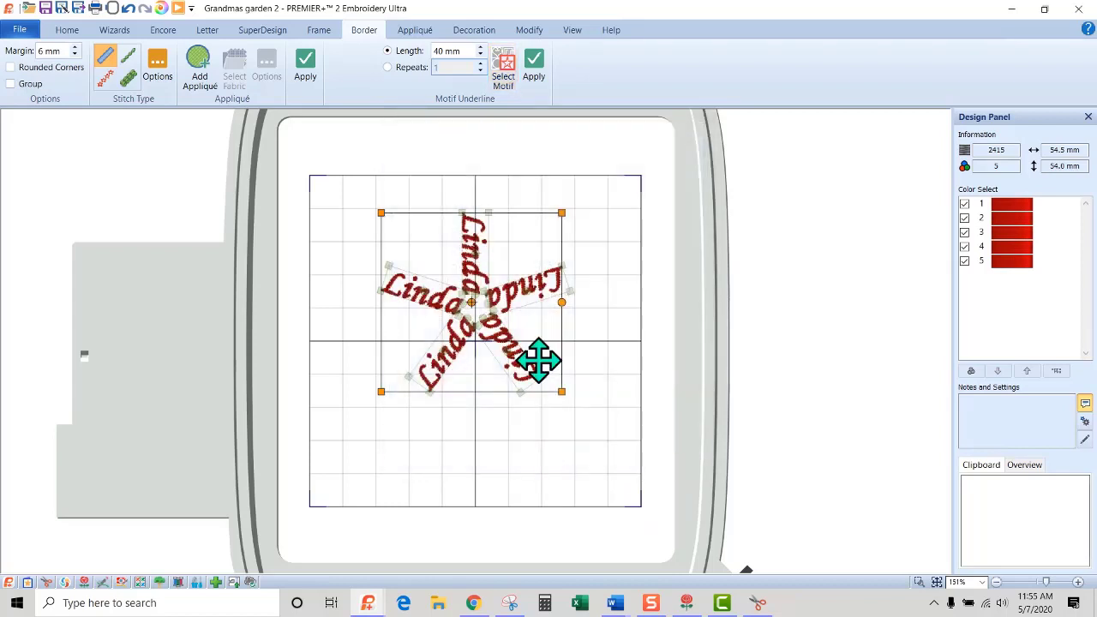
# - Apply the 40 mm motif underline with the names deselected and move the line below the circle of names
pyautogui.click(629, 208)
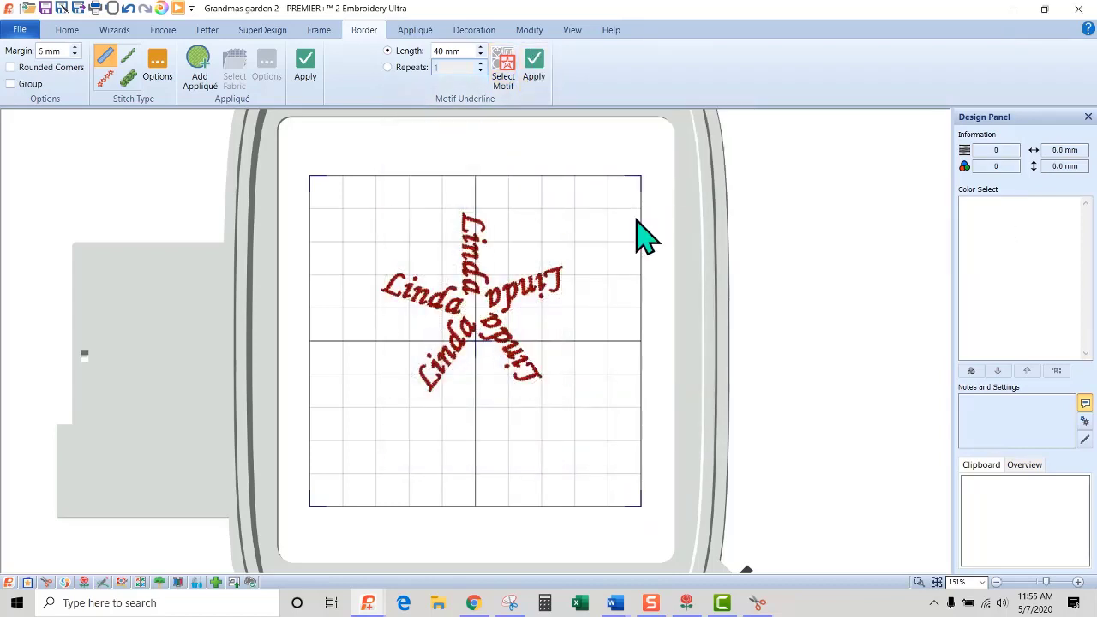
pyautogui.click(533, 75)
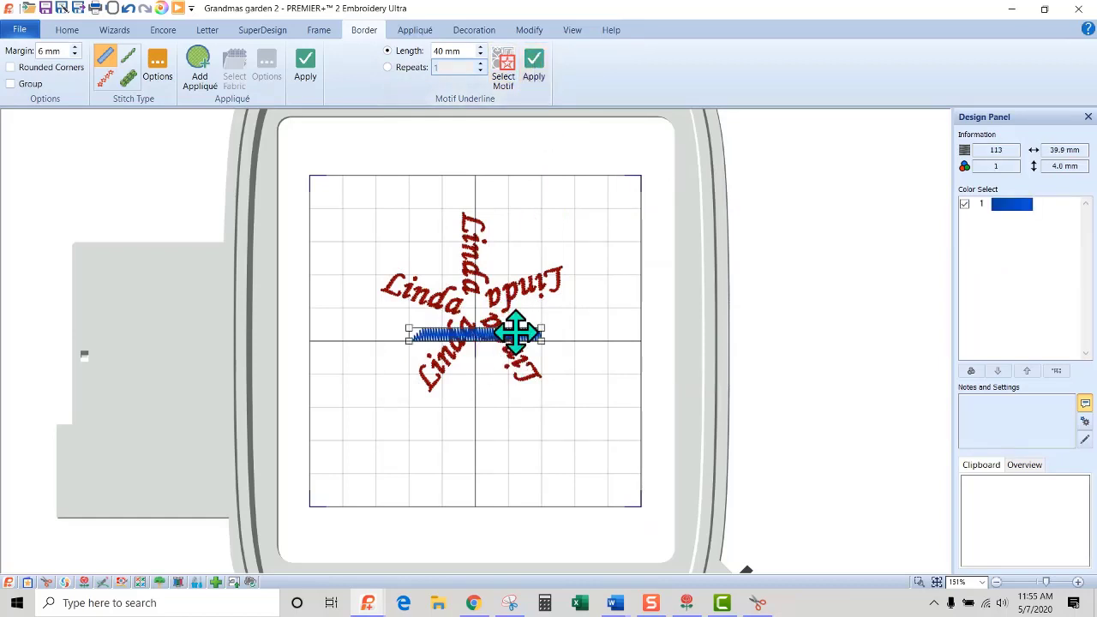
pyautogui.moveTo(516, 329); pyautogui.dragTo(511, 435)
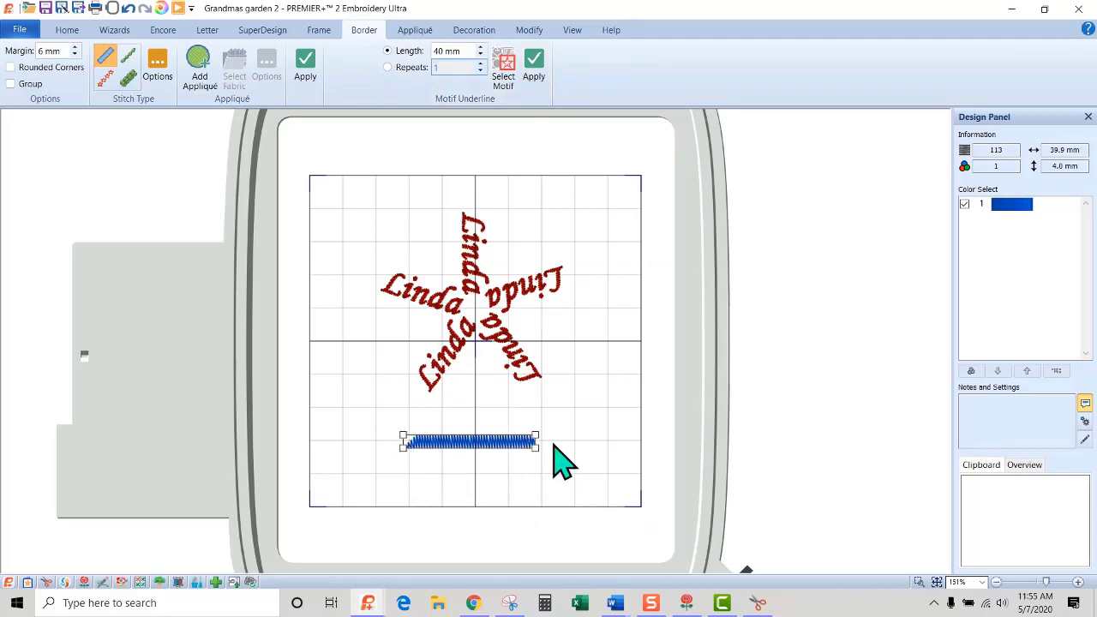
# - Rotate the motif line by 90 degrees and position it as a vertical stem directly under the circle of names
pyautogui.rightClick(489, 444)
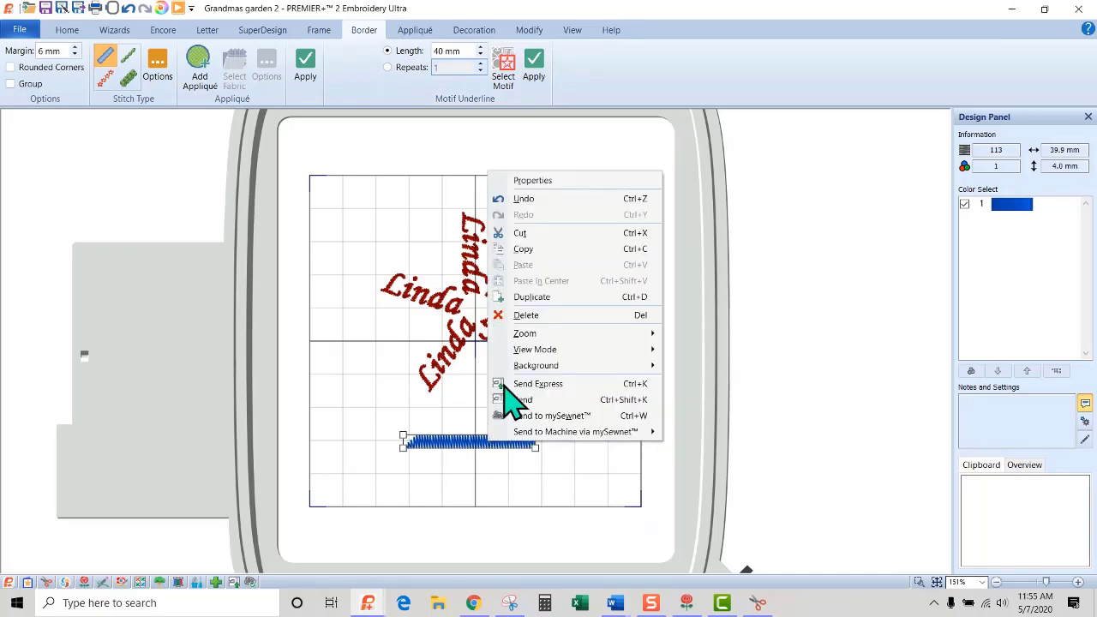
pyautogui.click(522, 182)
pyautogui.doubleClick(529, 313)
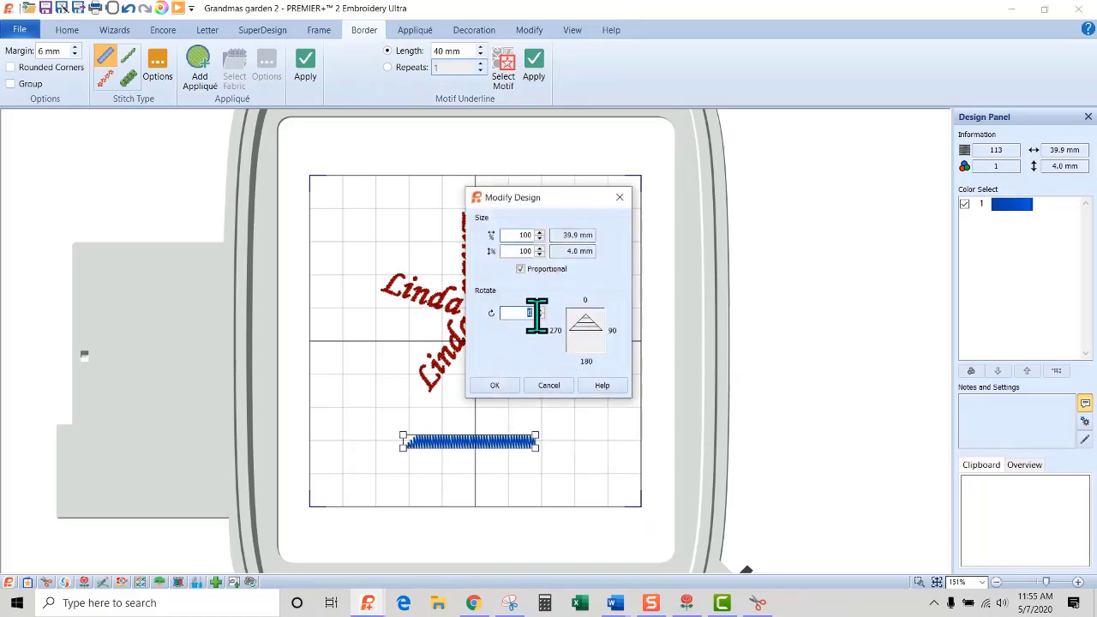
pyautogui.write('90')
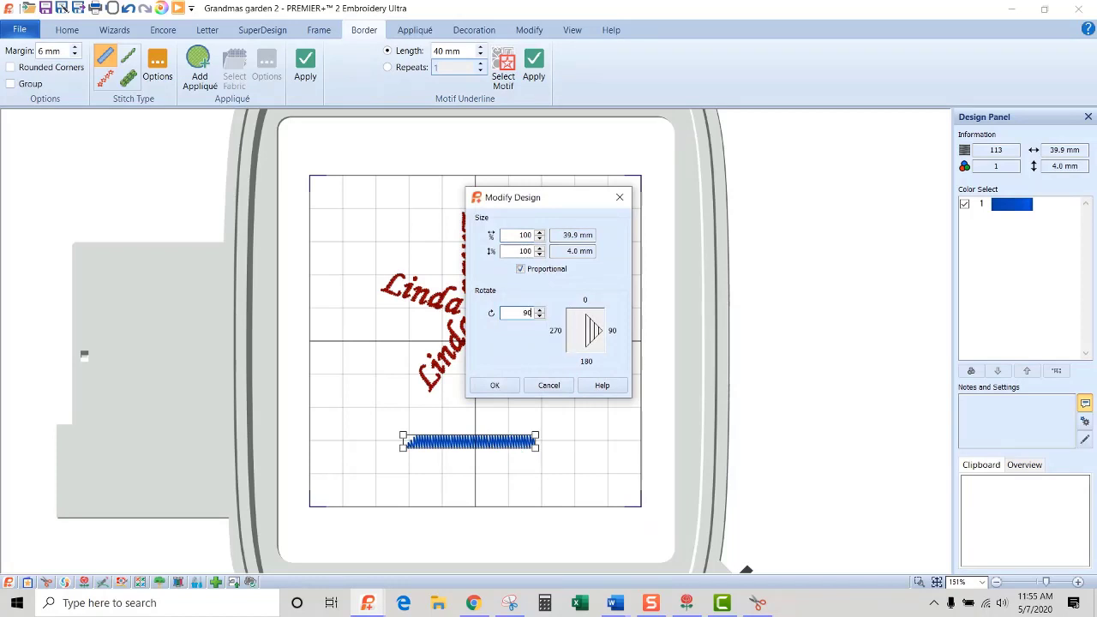
pyautogui.click(495, 385)
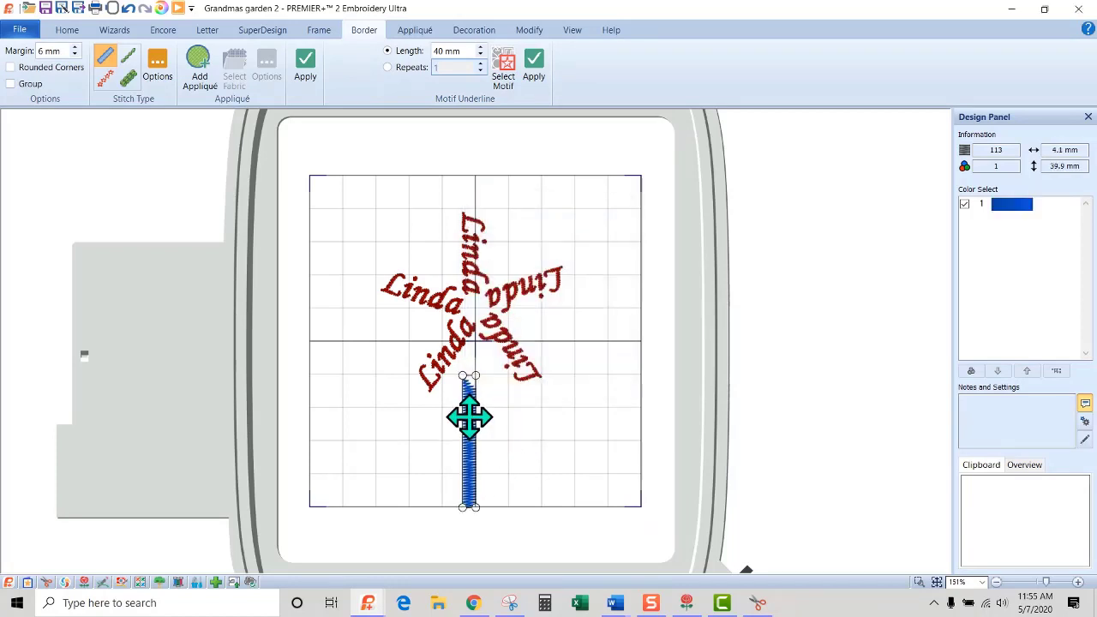
pyautogui.moveTo(469, 417); pyautogui.dragTo(479, 378)
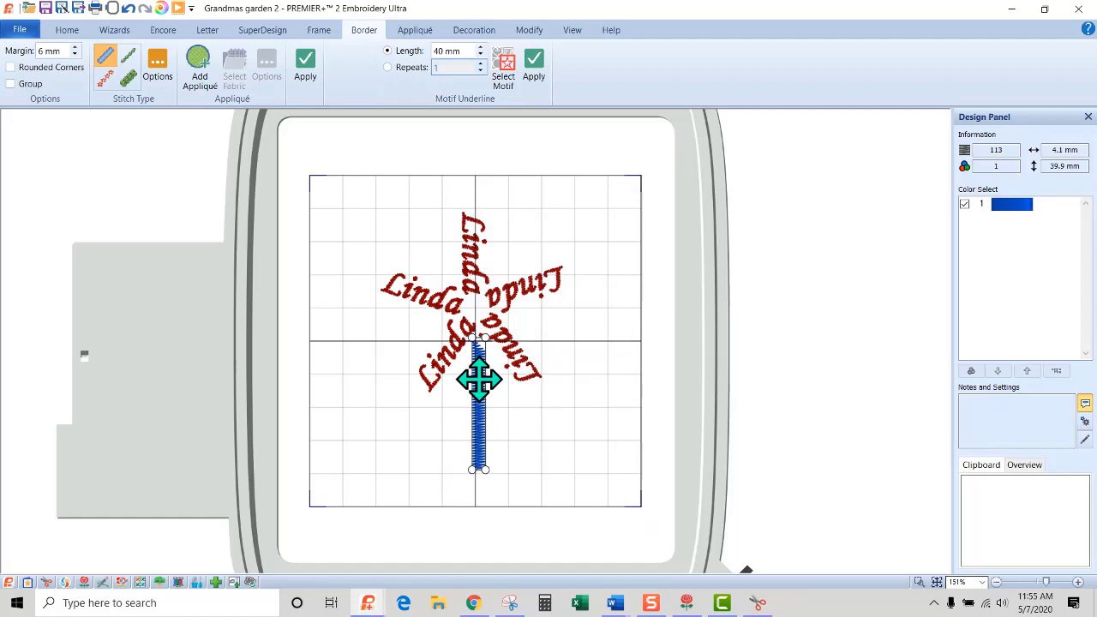
pyautogui.click(479, 378)
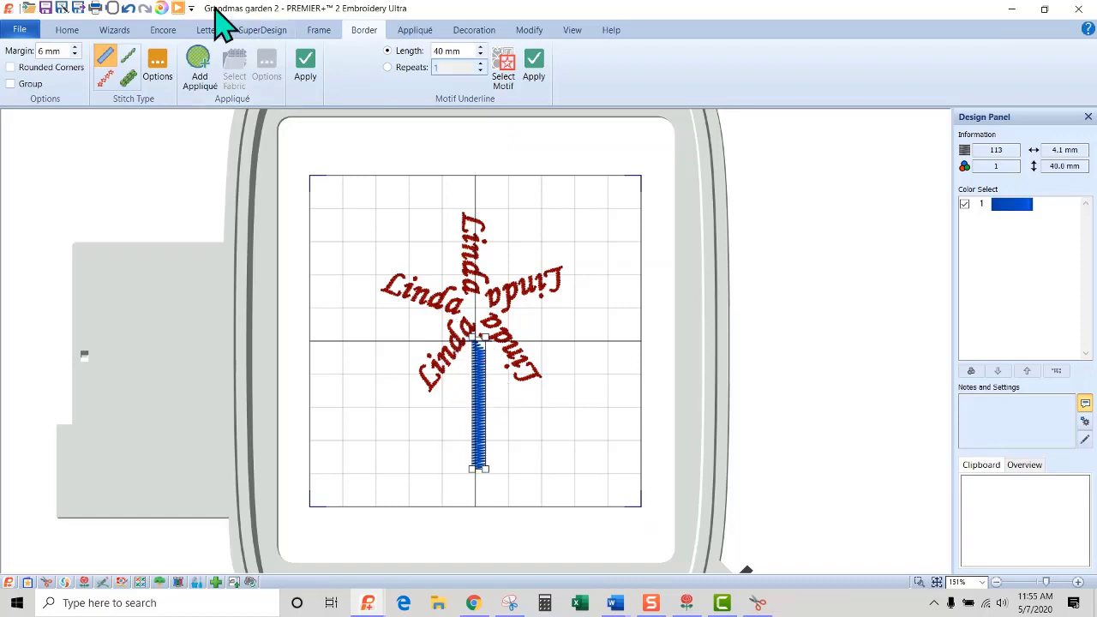
# - Preview the stitch-out in Design Player, scrubbing back and forth over the end to check how the stem sews
pyautogui.click(178, 8)
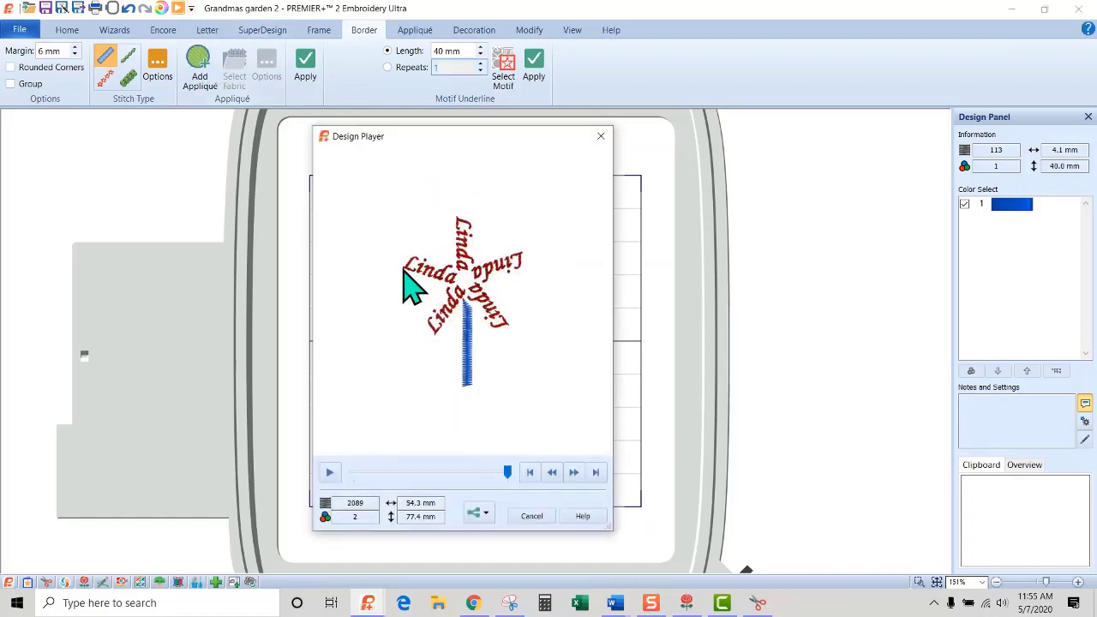
pyautogui.moveTo(506, 474)
pyautogui.mouseDown()
pyautogui.moveTo(348, 473)
pyautogui.moveTo(485, 474)
pyautogui.mouseUp()
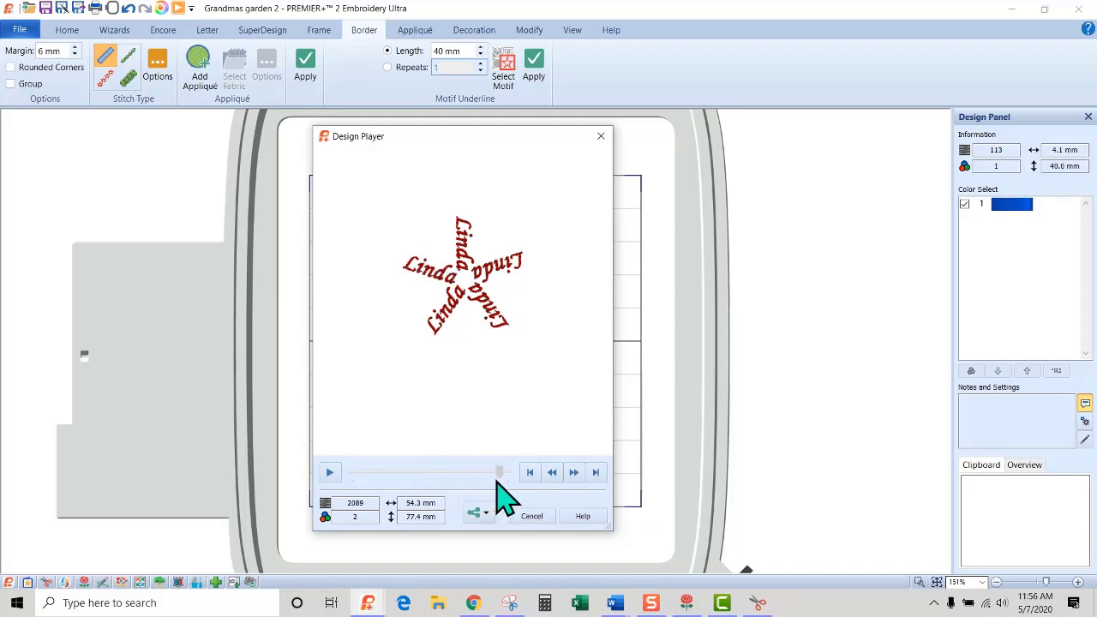
pyautogui.moveTo(503, 474); pyautogui.dragTo(508, 474)
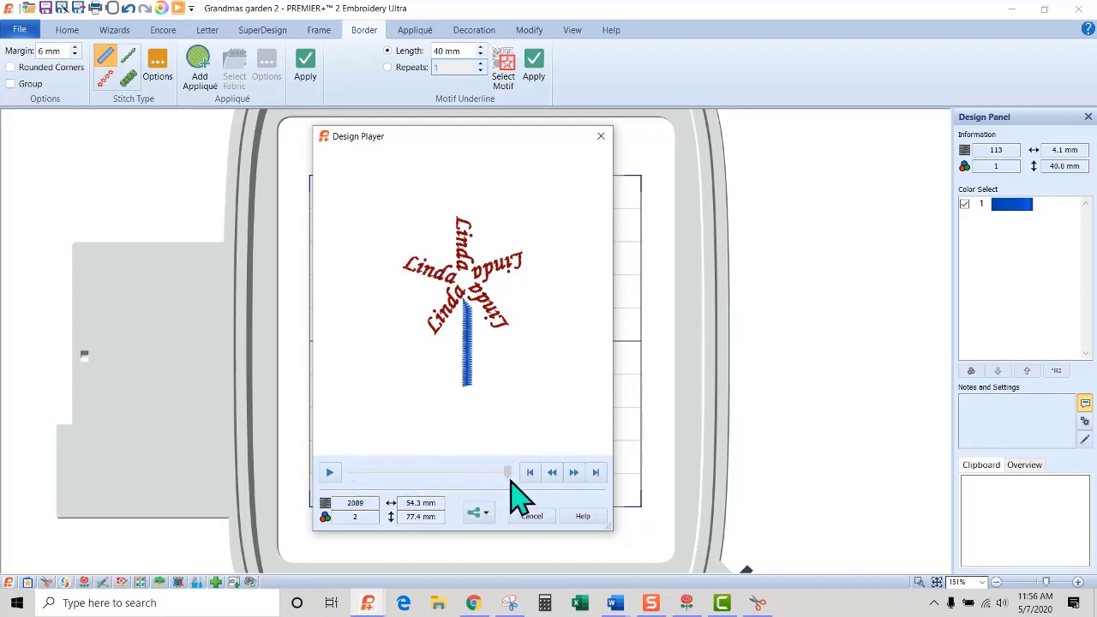
pyautogui.click(531, 517)
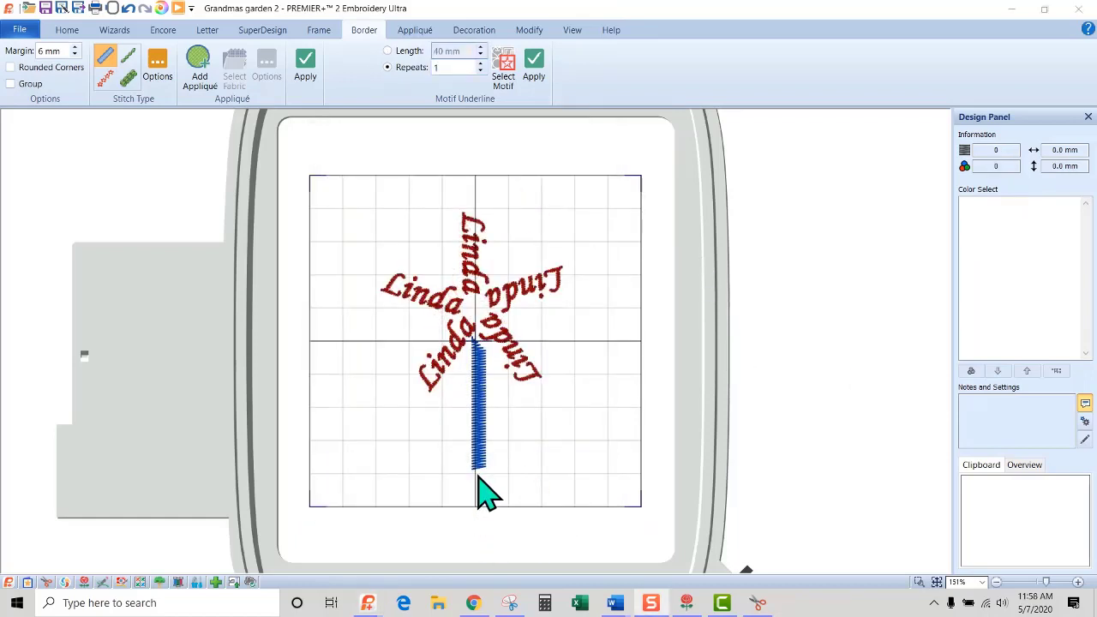
# - Add one repeat of the J Scallop Stitches pattern 23 motif as a leaf, tilted down to meet the stem's left side near its base
pyautogui.click(503, 66)
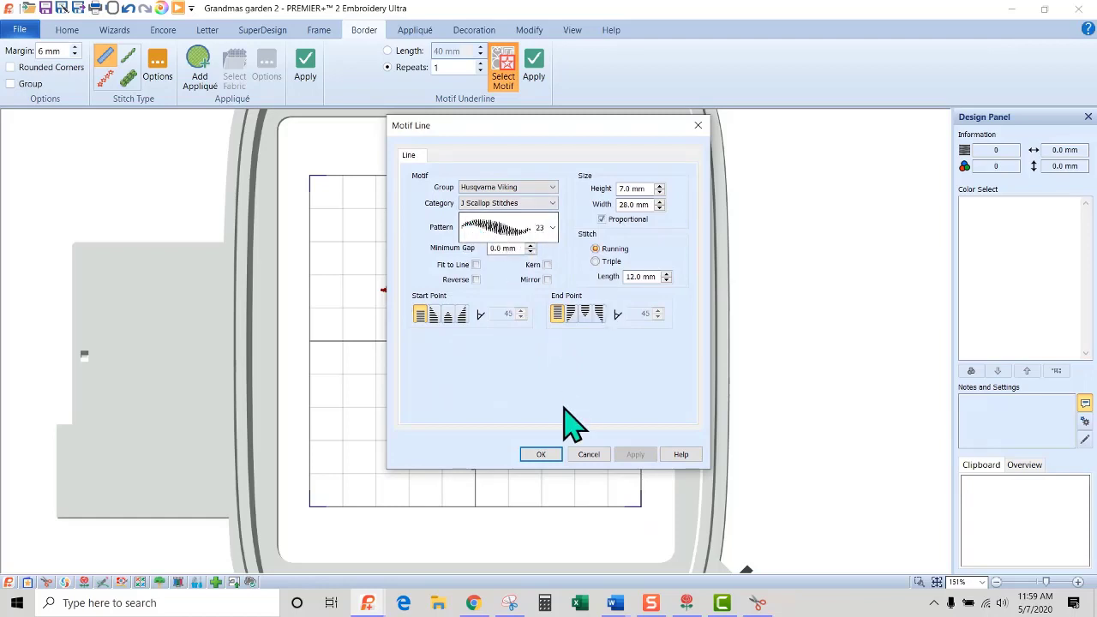
pyautogui.click(540, 454)
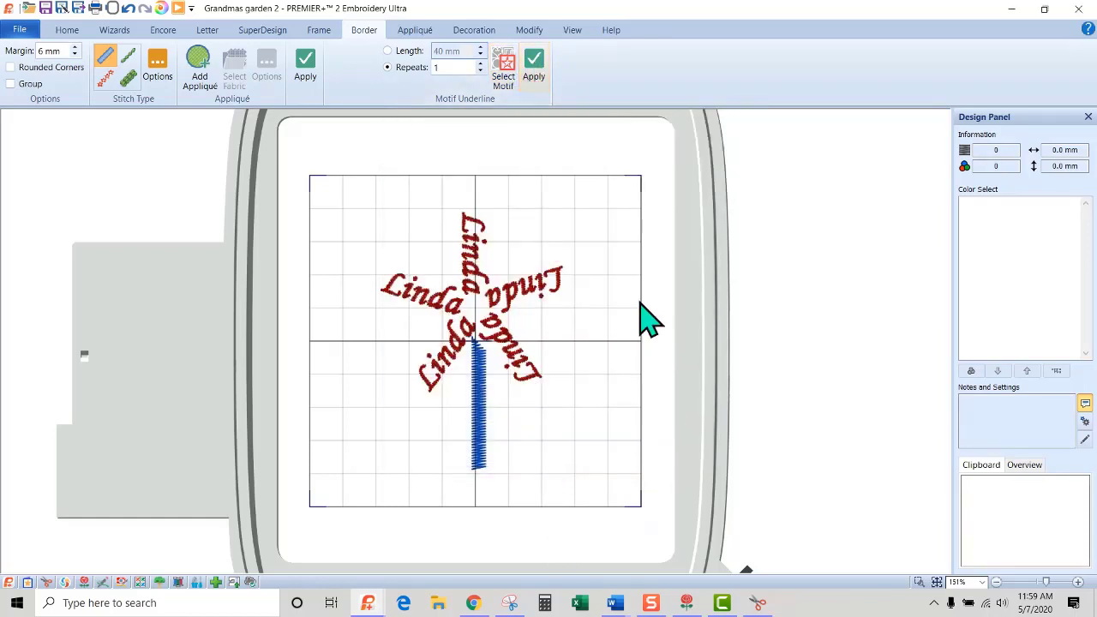
pyautogui.click(533, 68)
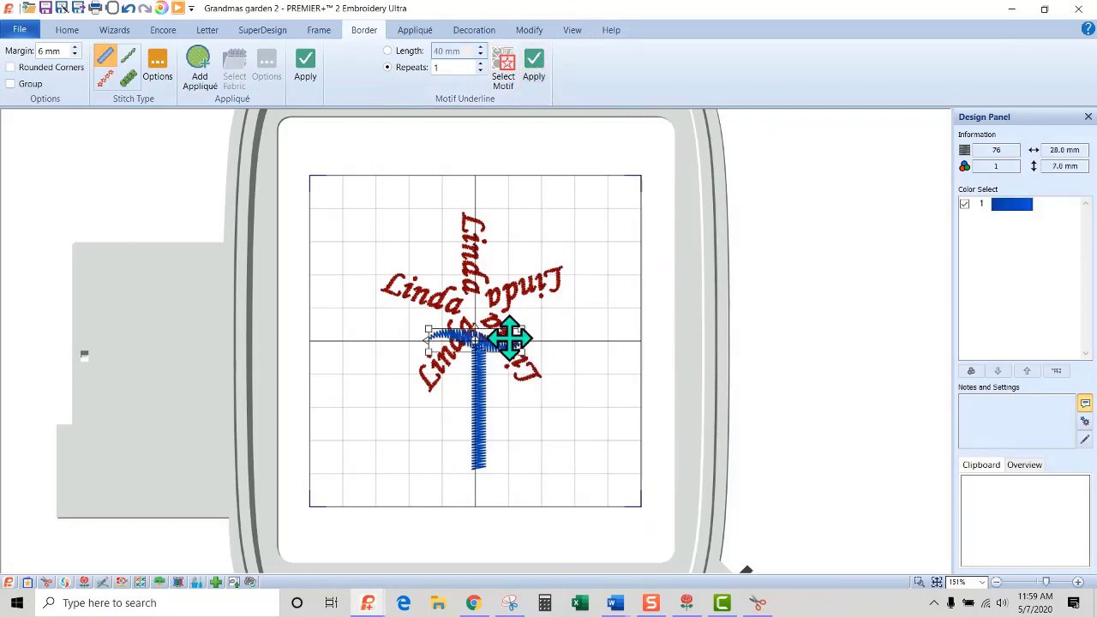
pyautogui.moveTo(492, 332); pyautogui.dragTo(442, 441)
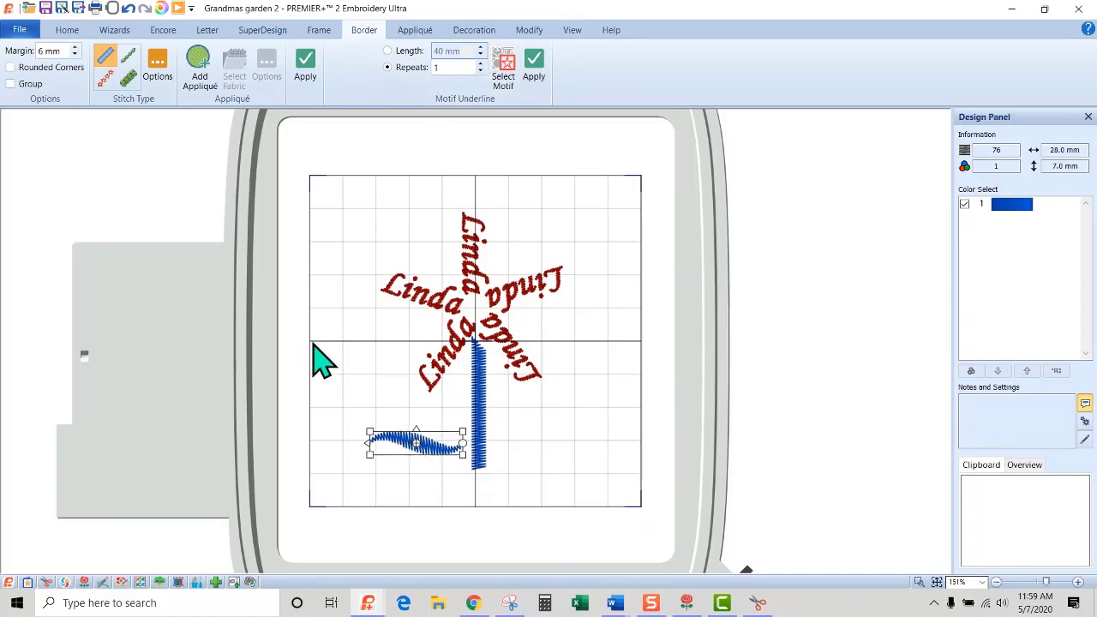
pyautogui.moveTo(462, 443)
pyautogui.mouseDown()
pyautogui.moveTo(477, 446)
pyautogui.moveTo(460, 459)
pyautogui.mouseUp()
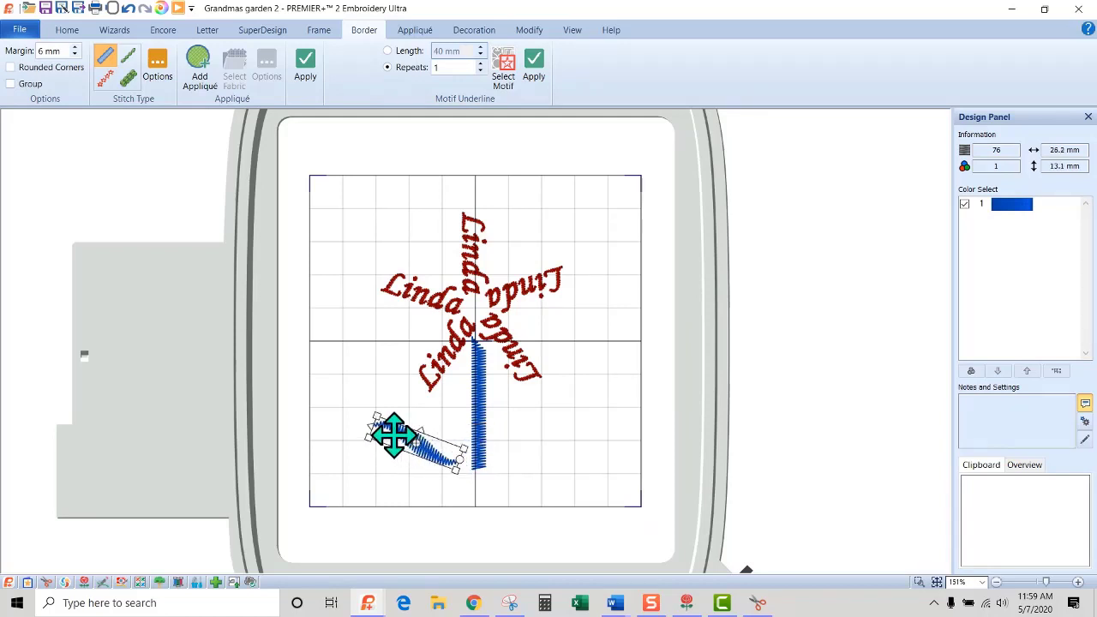
pyautogui.moveTo(393, 435); pyautogui.dragTo(404, 433)
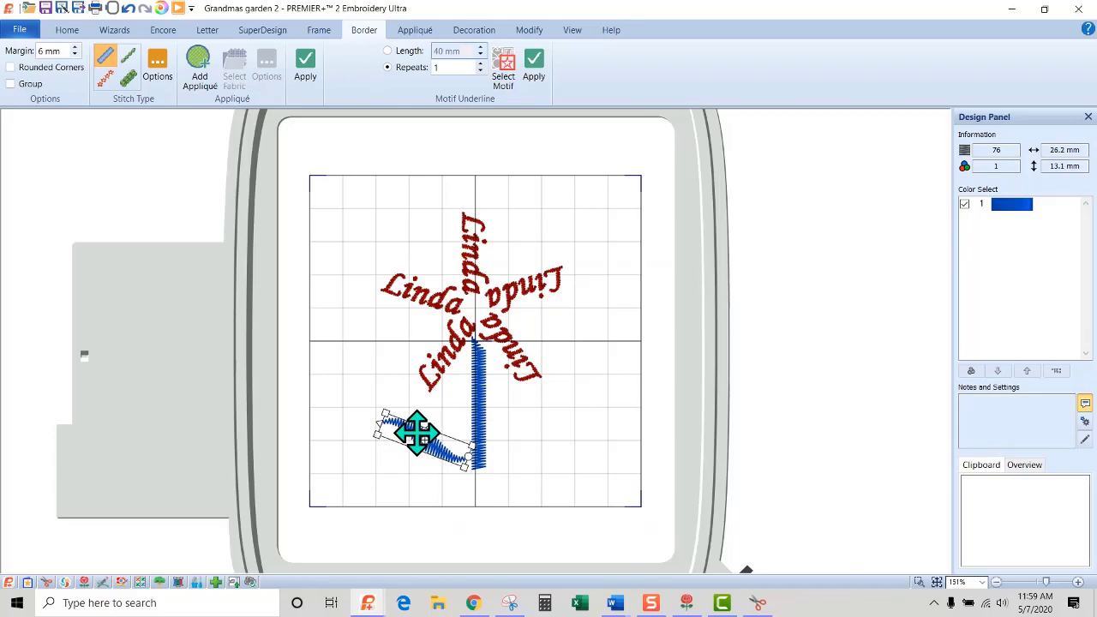
# - Copy and paste the leaf motif, placing the duplicate on the right side of the stem
pyautogui.hotkey('ctrl', 'c')
pyautogui.hotkey('ctrl', 'v')
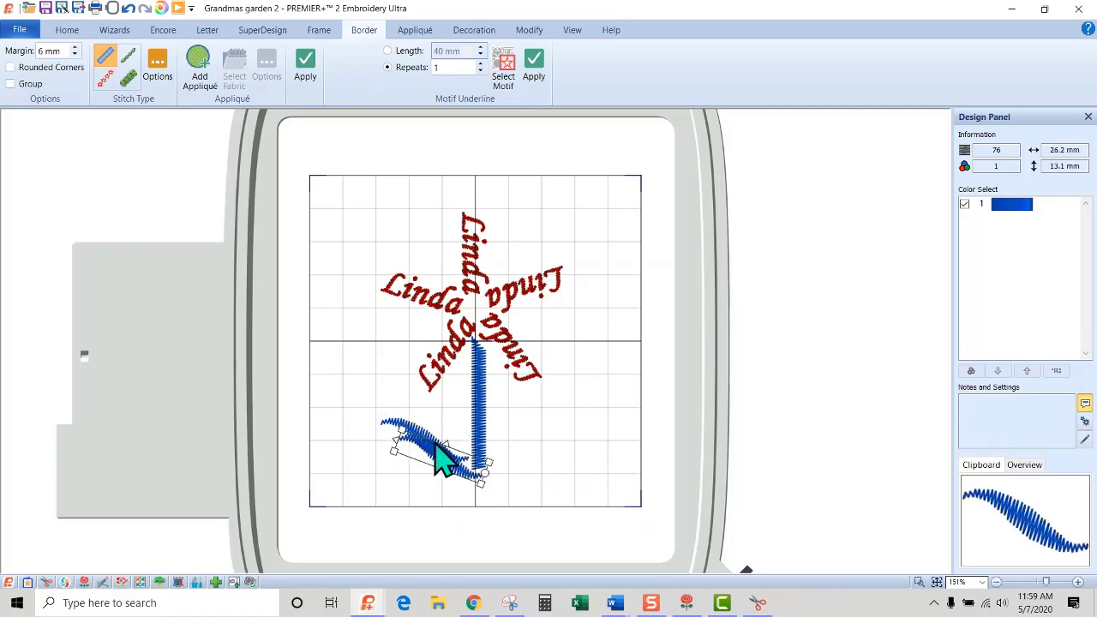
pyautogui.moveTo(420, 441); pyautogui.dragTo(516, 434)
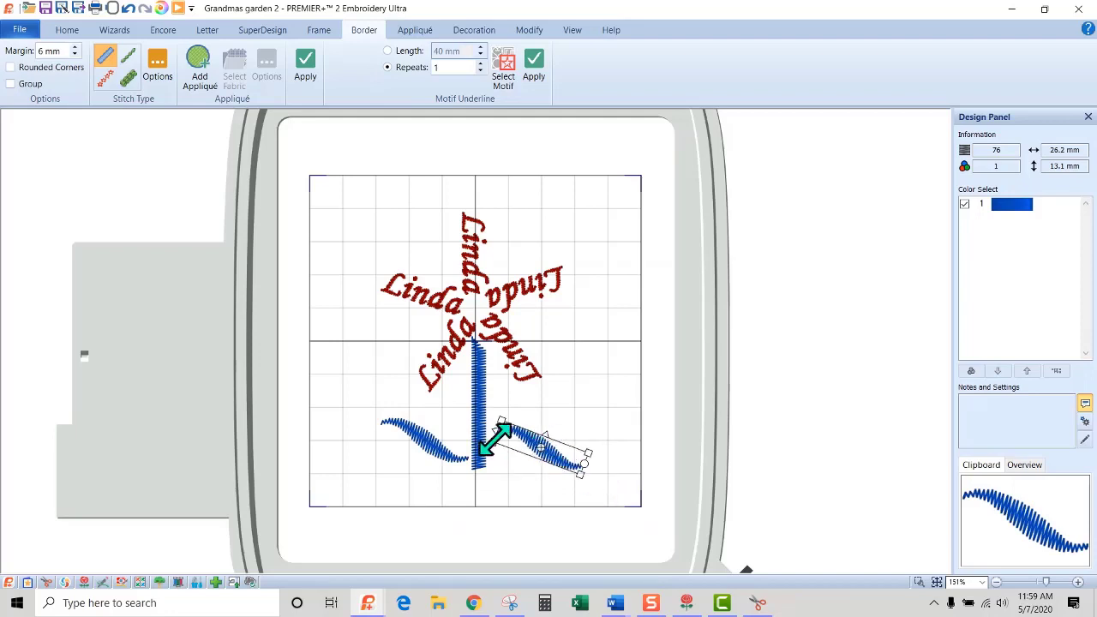
# - Preview the stitch-out in Design Player, scrubbing over the end to check how the stem and both leaves sew
pyautogui.click(178, 7)
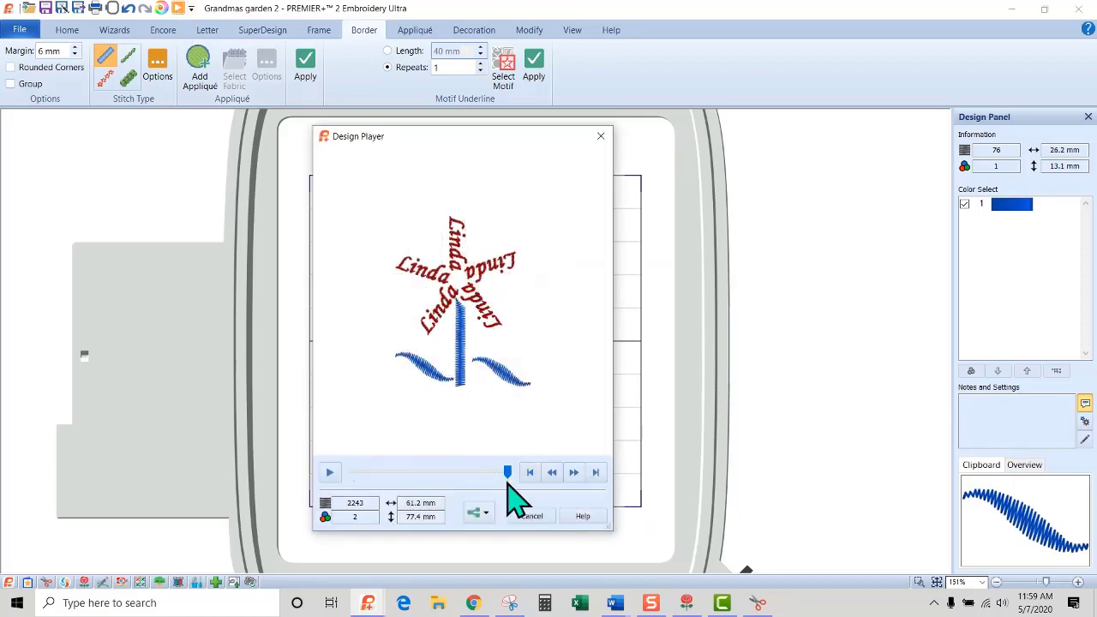
pyautogui.moveTo(502, 469); pyautogui.dragTo(492, 471)
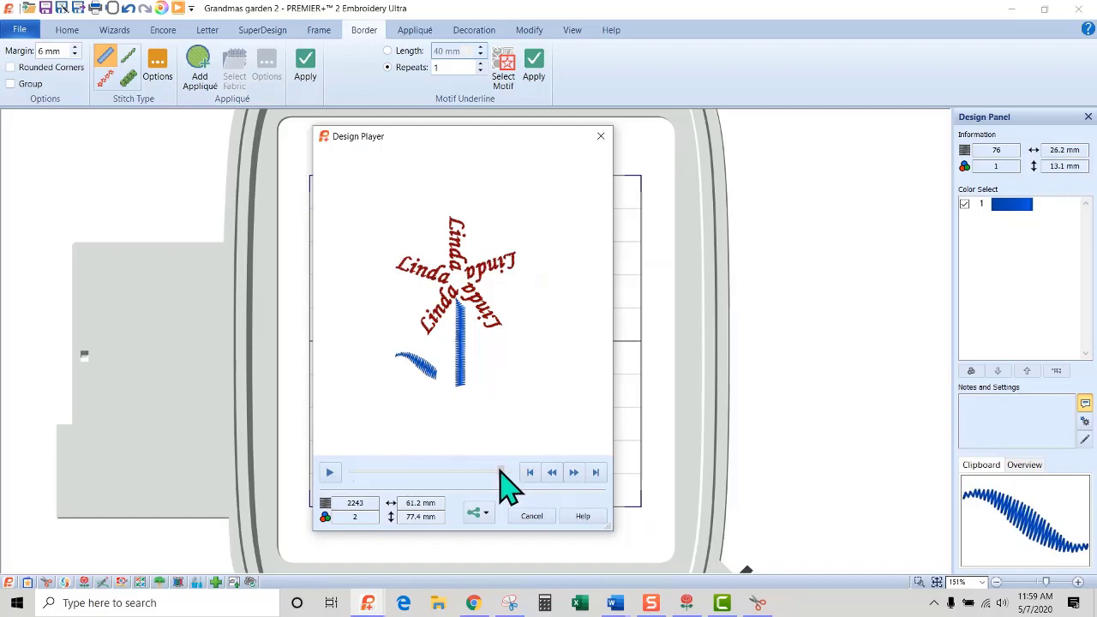
pyautogui.moveTo(501, 471); pyautogui.dragTo(505, 473)
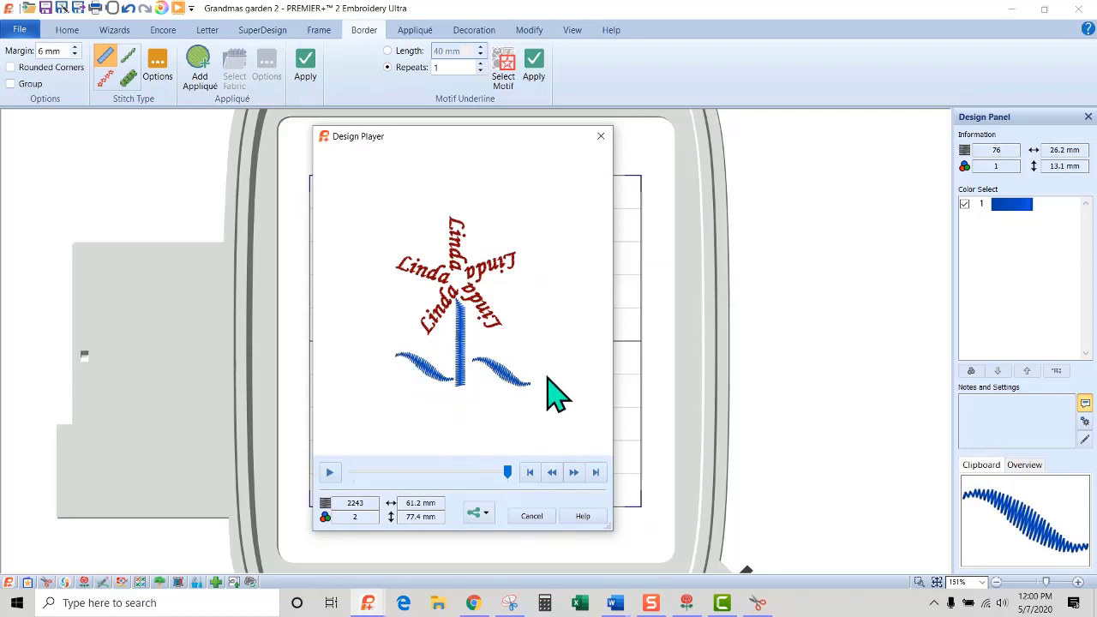
pyautogui.click(533, 516)
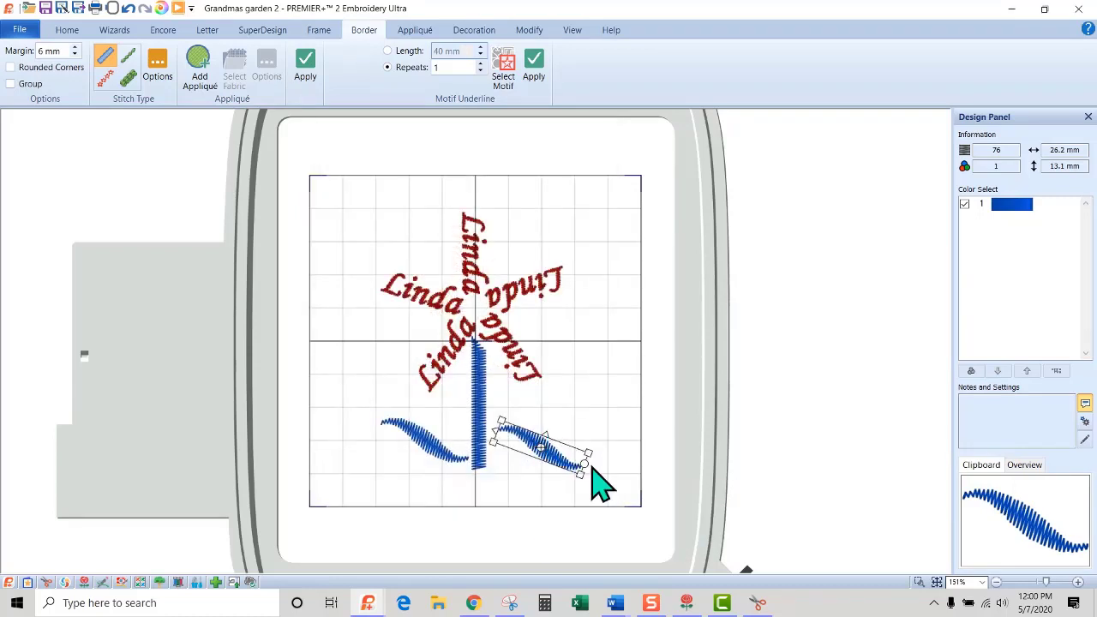
# - Rotate the right leaf upward and flip it to mirror the left leaf, and check the stitch-out in Design Player
pyautogui.moveTo(597, 463); pyautogui.dragTo(563, 436)
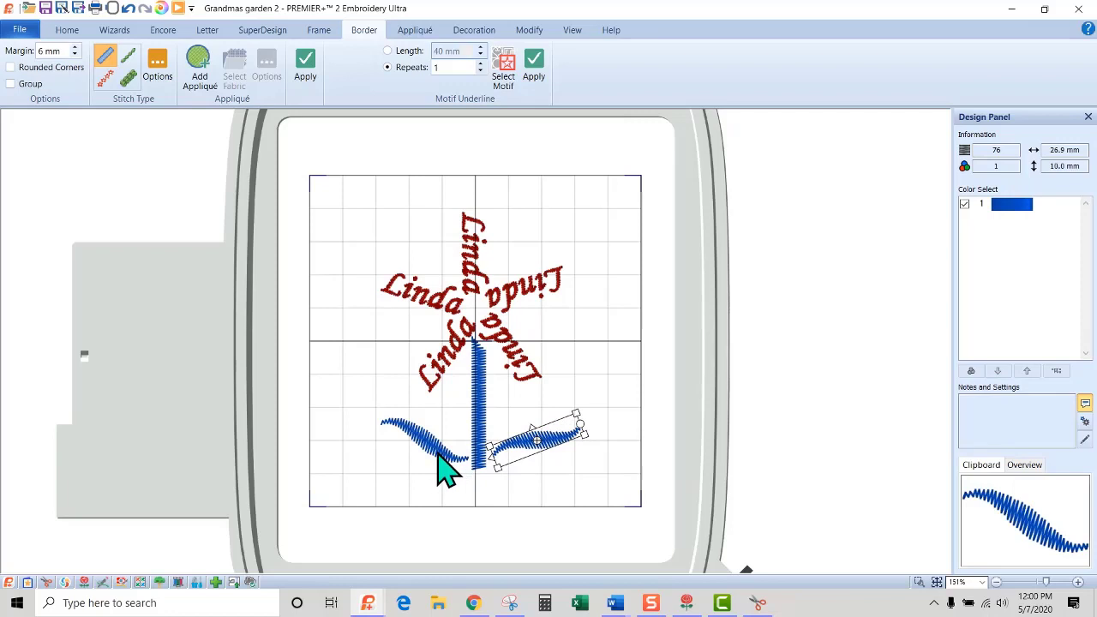
pyautogui.keyDown('shift'); pyautogui.click(531, 427); pyautogui.keyUp('shift')
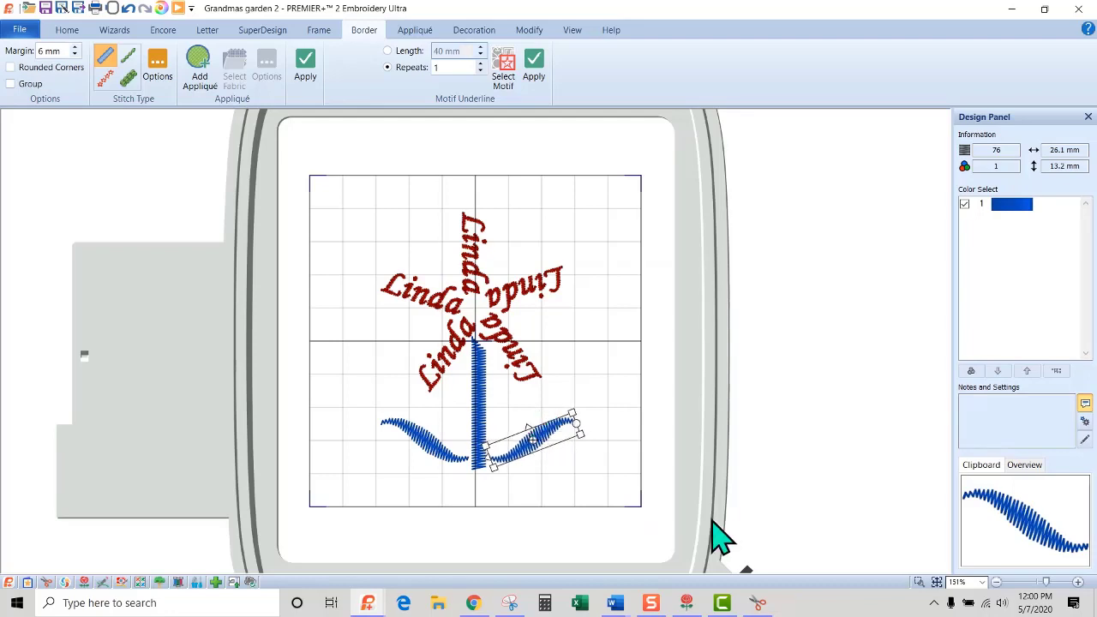
pyautogui.click(178, 8)
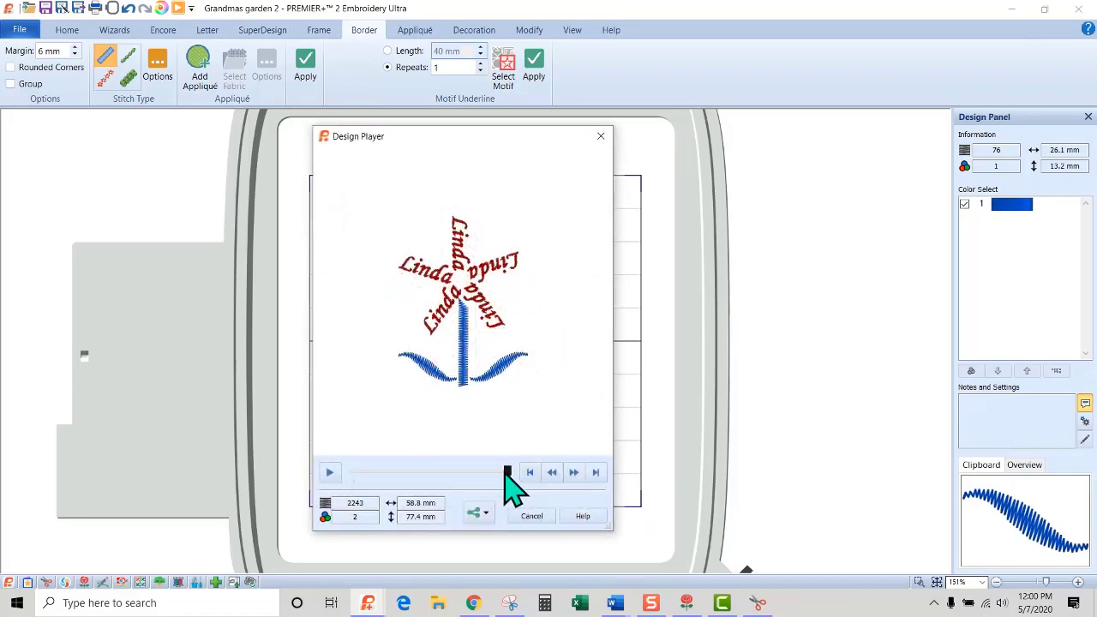
pyautogui.moveTo(504, 470)
pyautogui.mouseDown()
pyautogui.moveTo(490, 470)
pyautogui.moveTo(510, 472)
pyautogui.mouseUp()
pyautogui.click(528, 516)
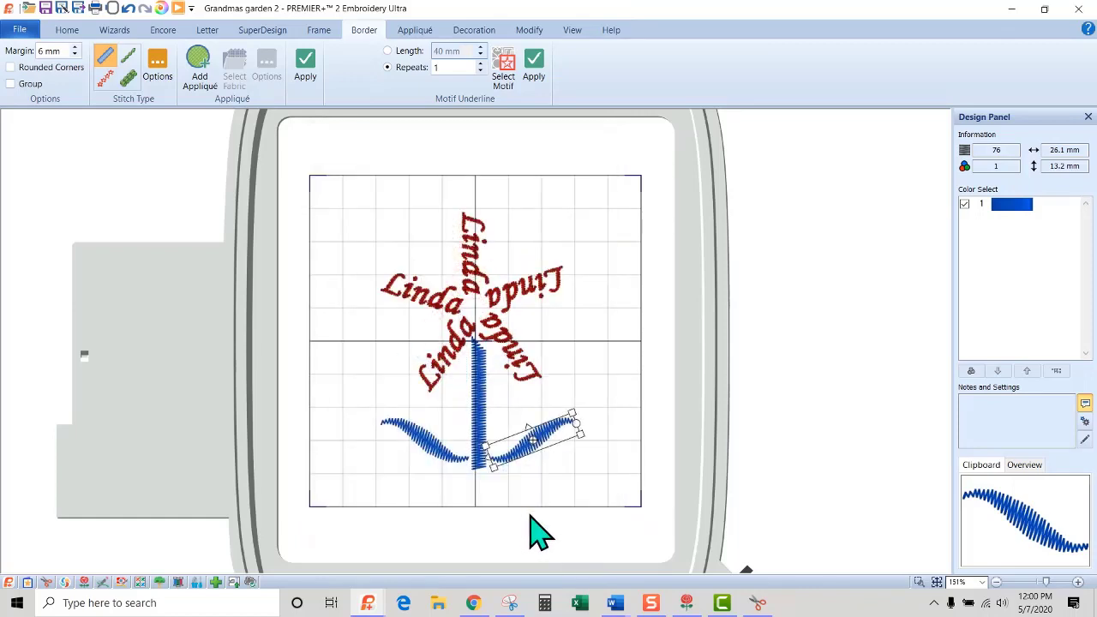
# - Box-select the stem and both leaves, combine them into one design, and ColorSort it
pyautogui.click(66, 33)
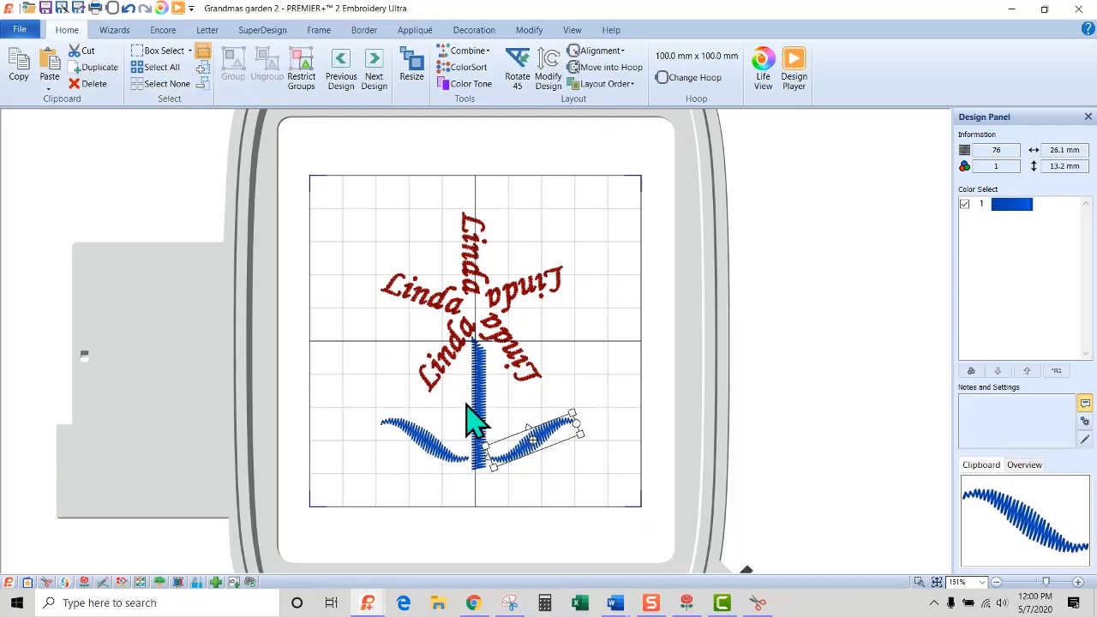
pyautogui.click(157, 55)
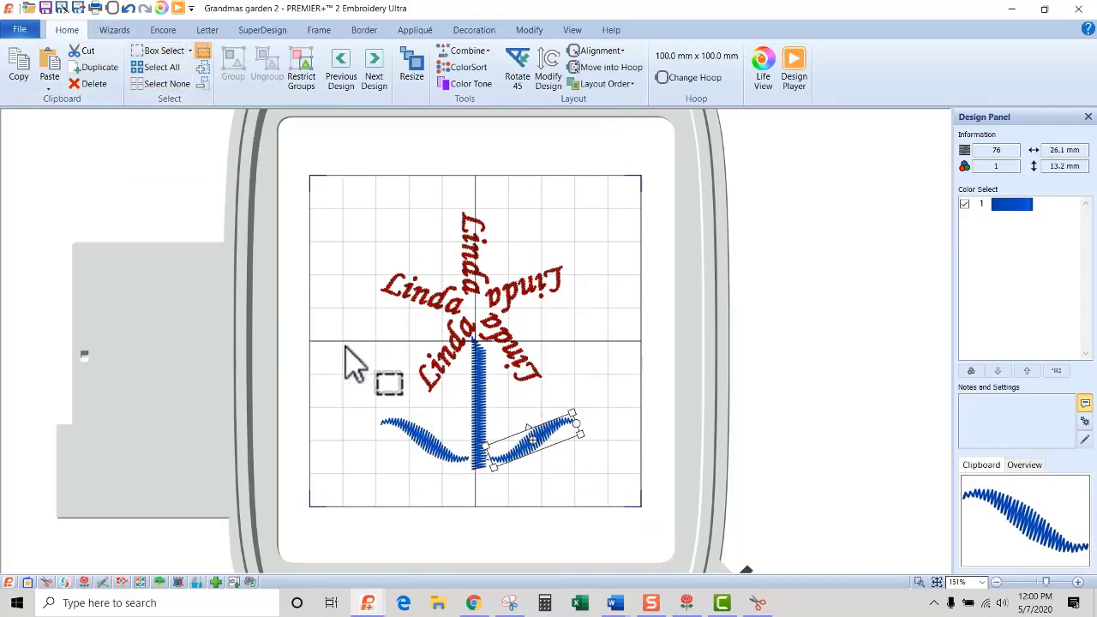
pyautogui.moveTo(353, 318); pyautogui.dragTo(624, 508)
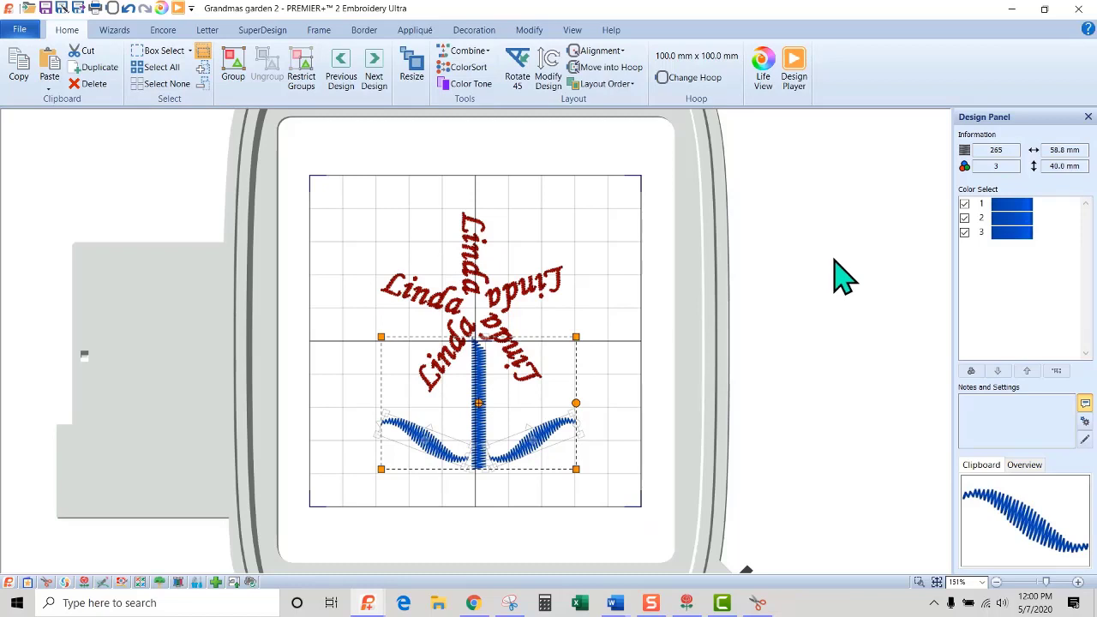
pyautogui.click(467, 53)
pyautogui.click(477, 85)
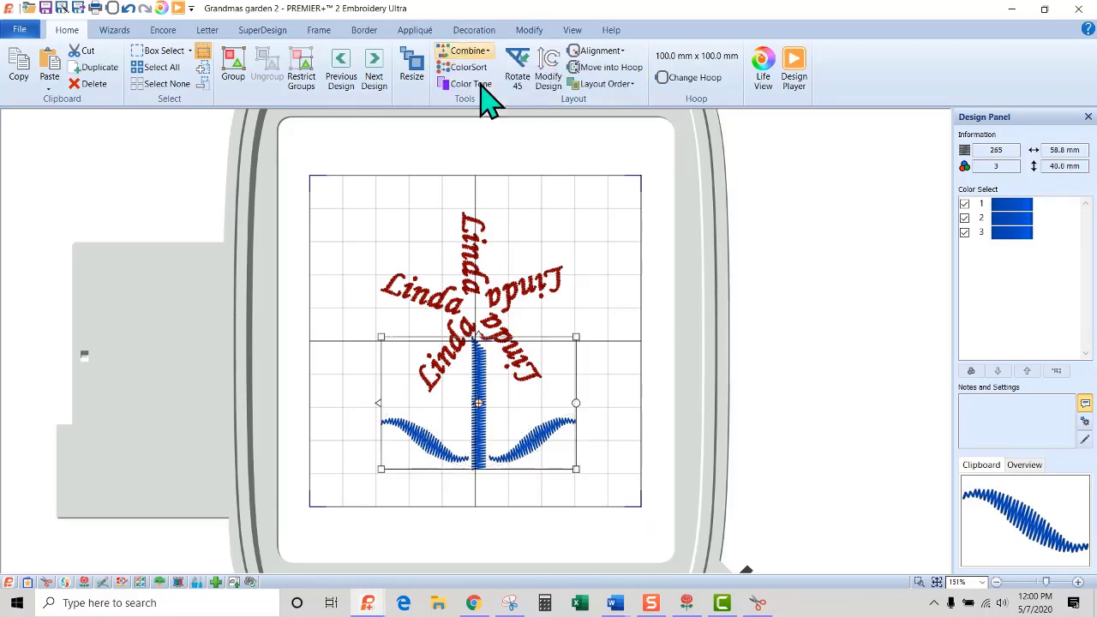
pyautogui.click(476, 68)
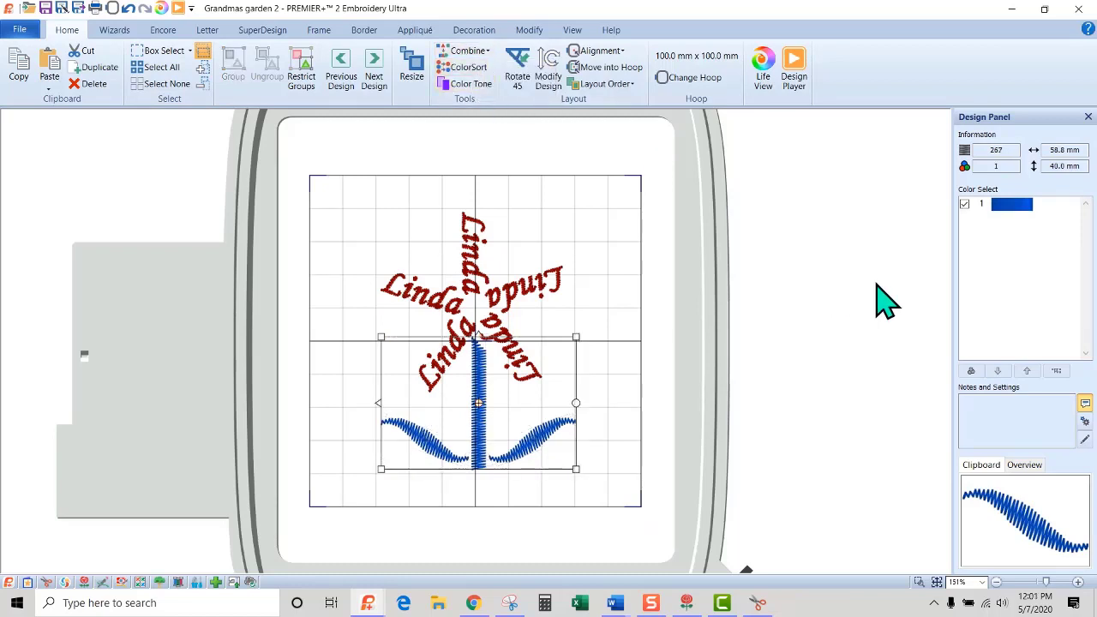
# - Change the combined stem and leaves to Robison-Anton Rayon 40 thread 2580 Green Grass
pyautogui.doubleClick(1012, 209)
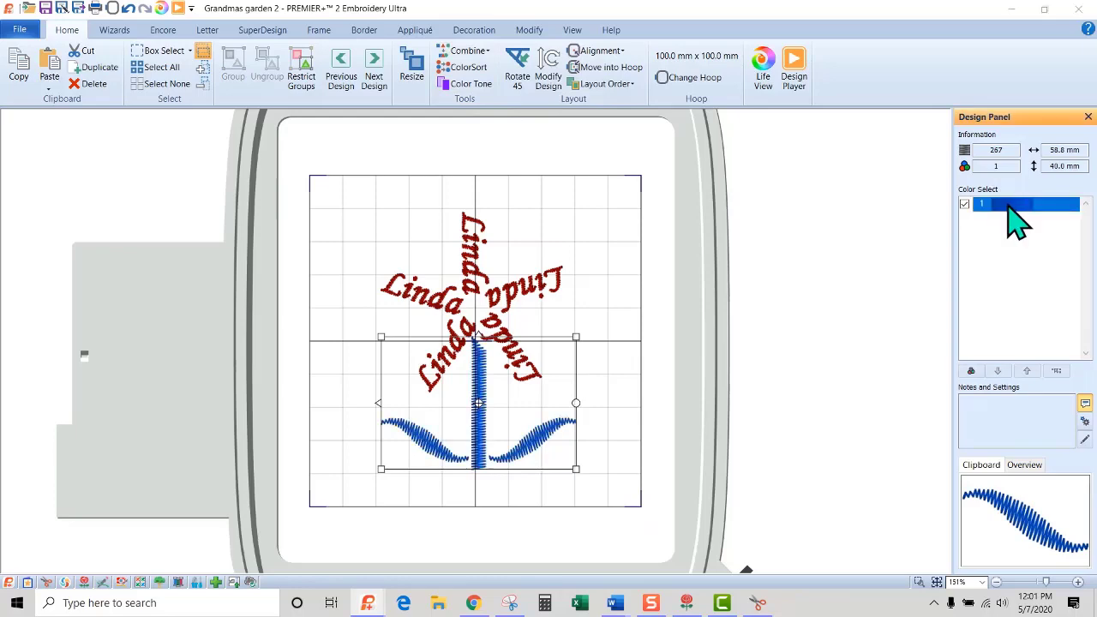
pyautogui.click(439, 253)
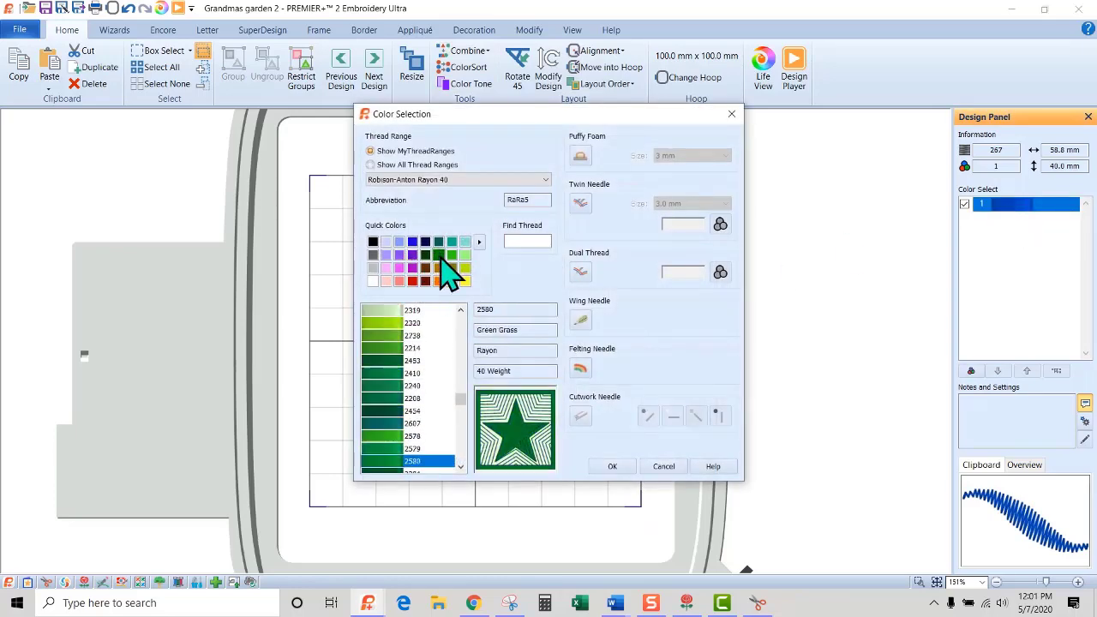
pyautogui.click(611, 466)
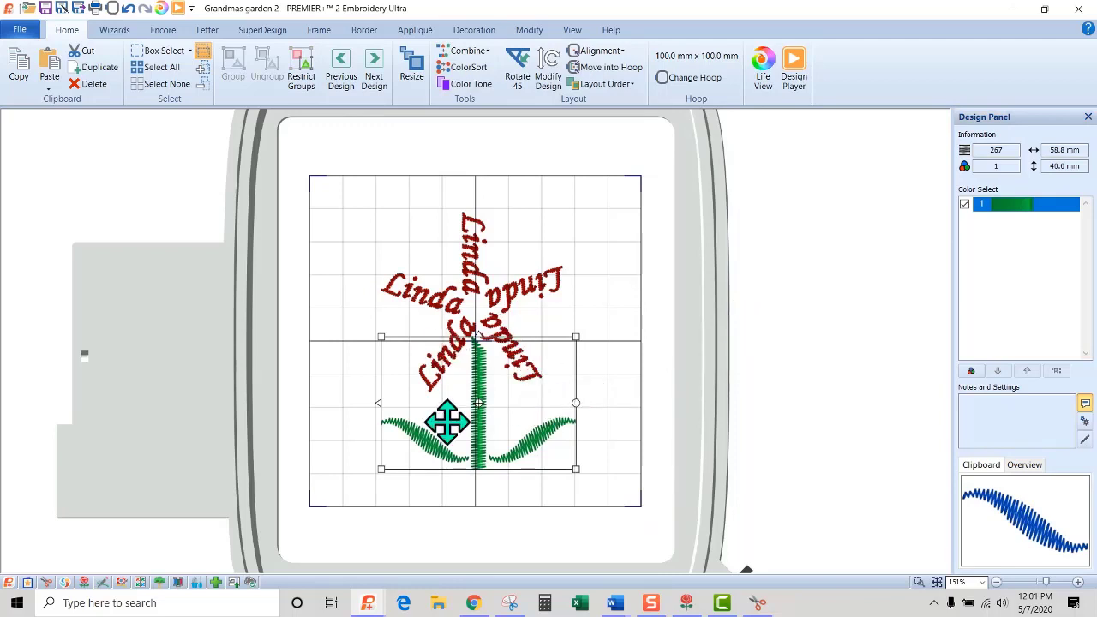
pyautogui.click(484, 272)
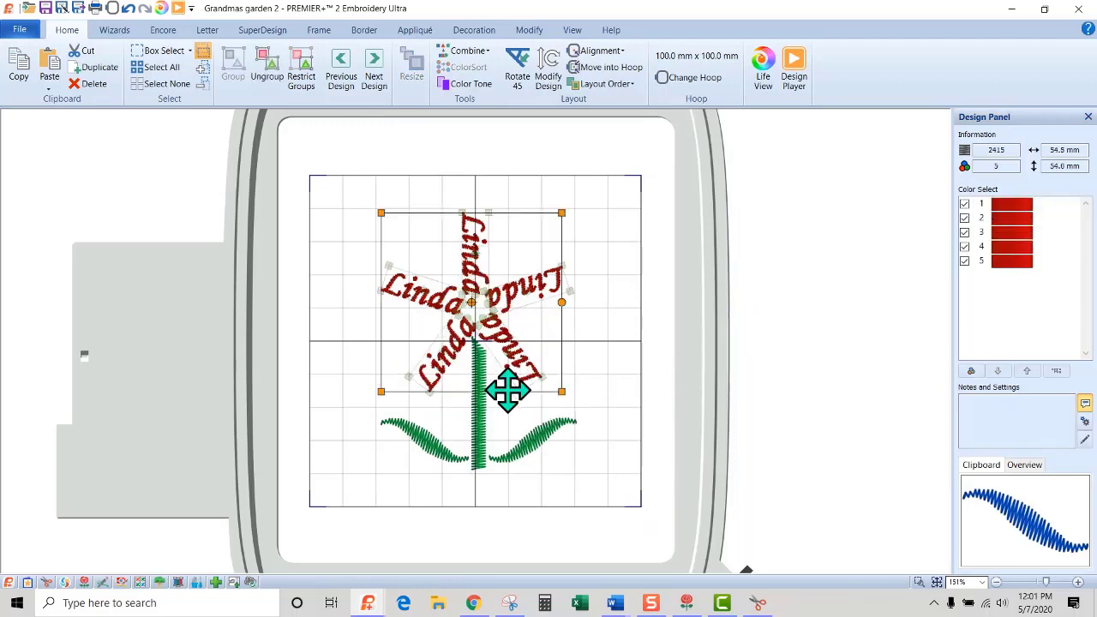
pyautogui.click(512, 431)
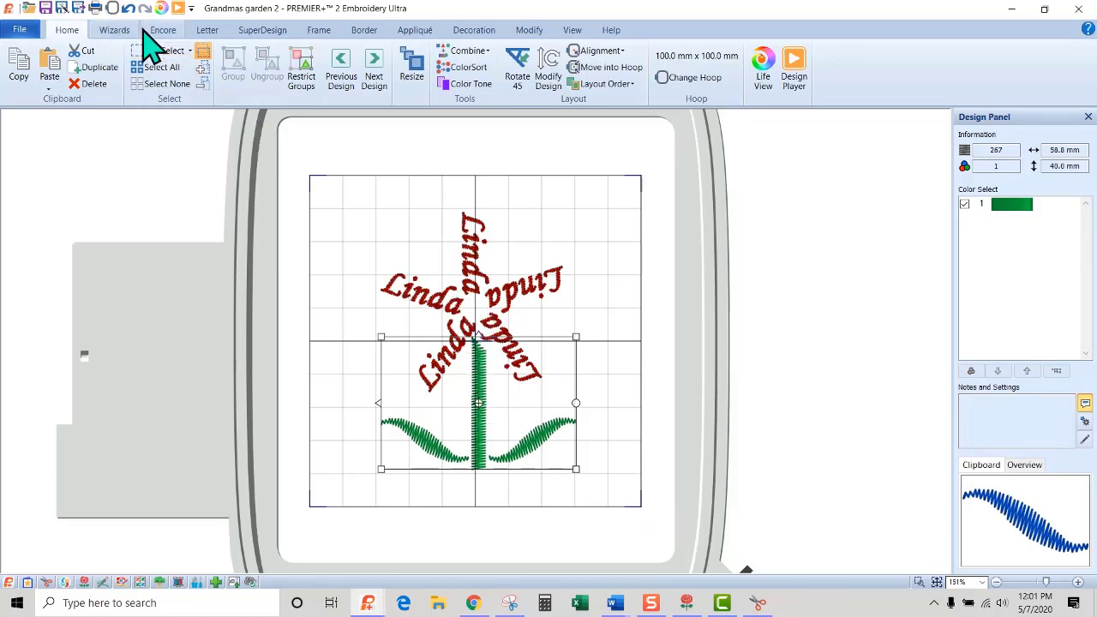
# - Add a period as lettering in the Fine Corsiva 6-10mm font at 25 mm size
pyautogui.click(206, 31)
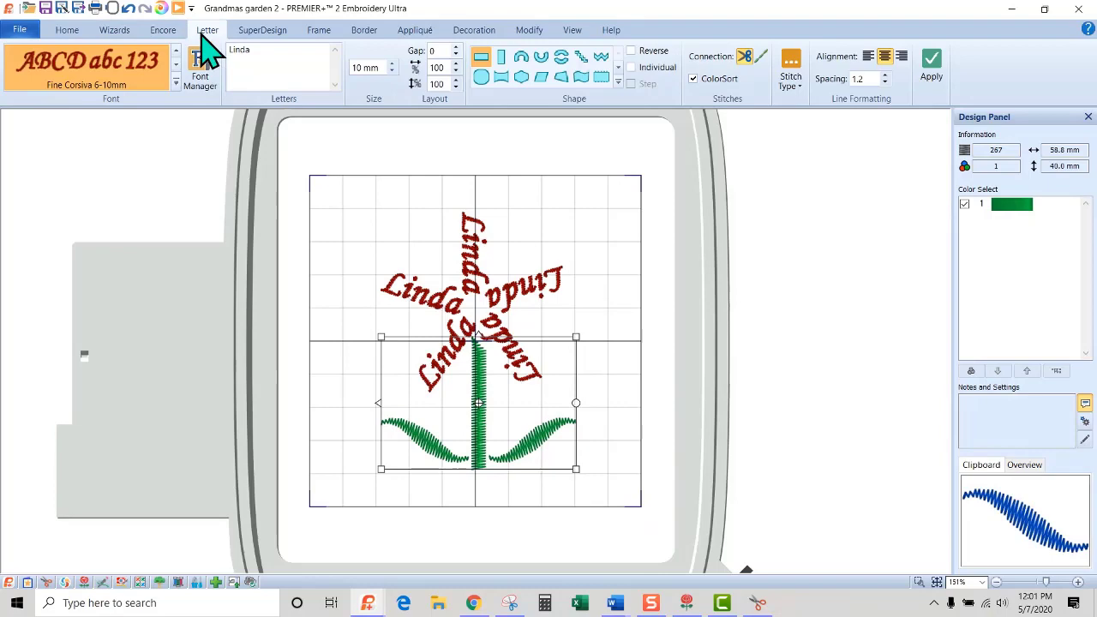
pyautogui.click(175, 83)
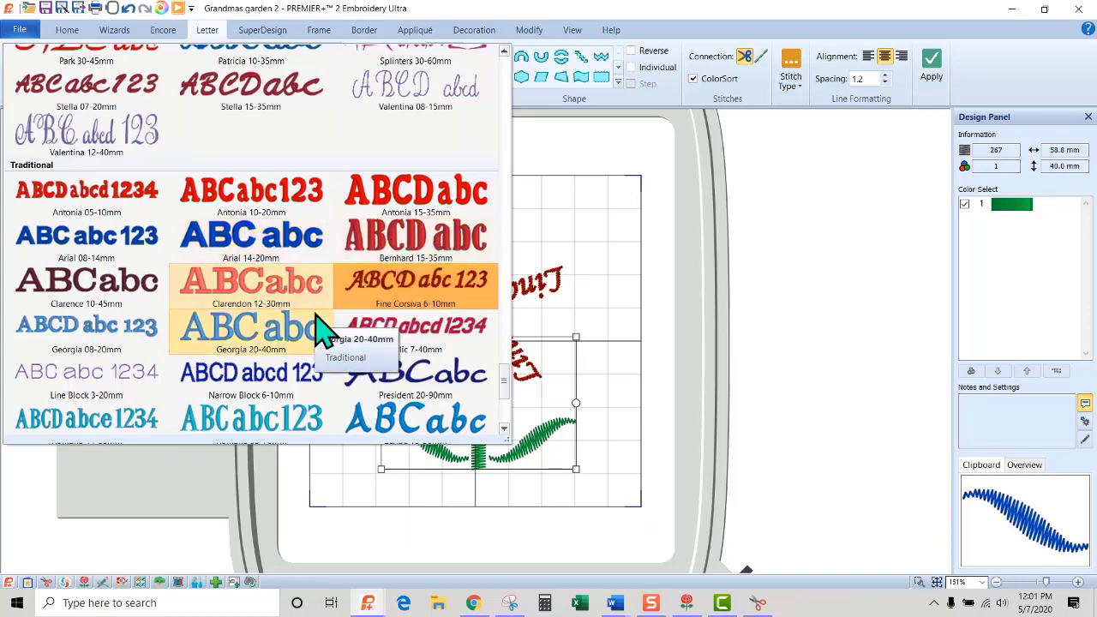
pyautogui.click(417, 310)
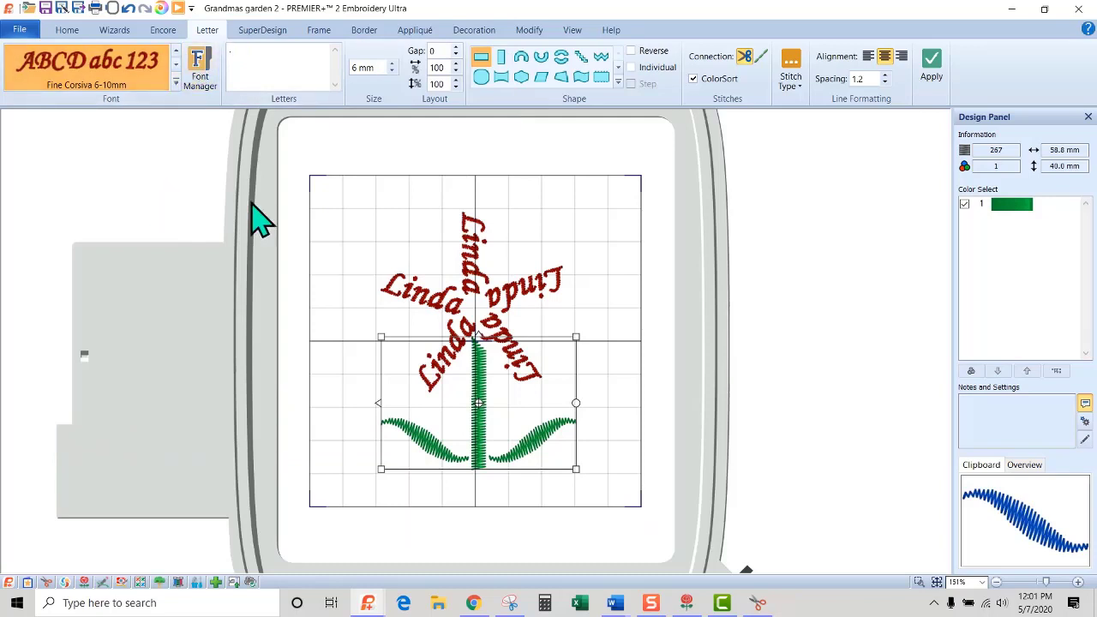
pyautogui.tripleClick(383, 66)
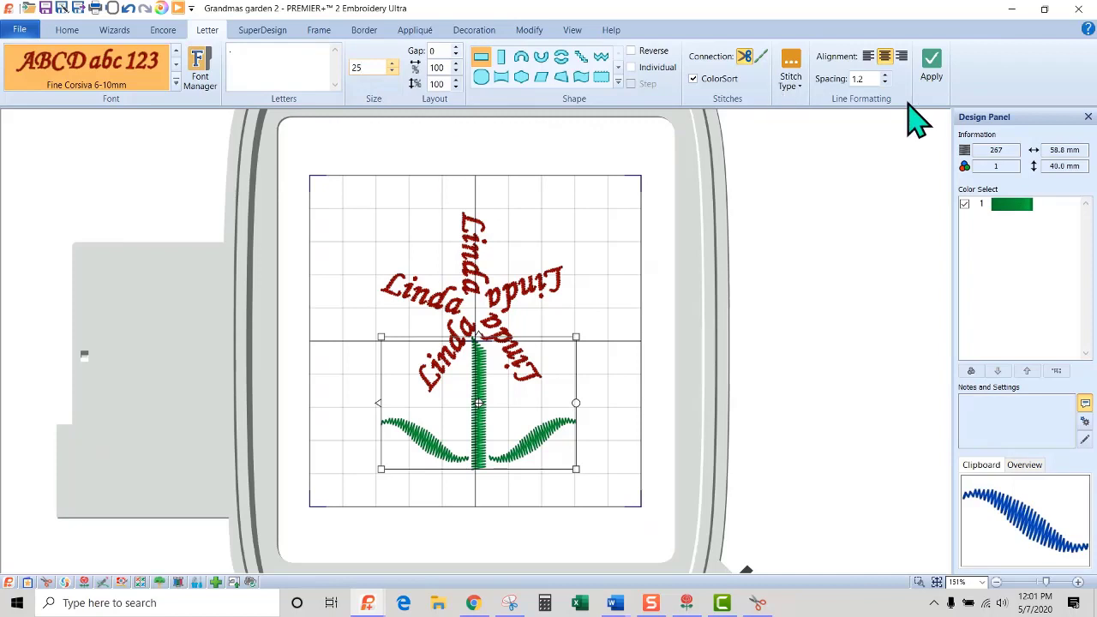
pyautogui.click(931, 72)
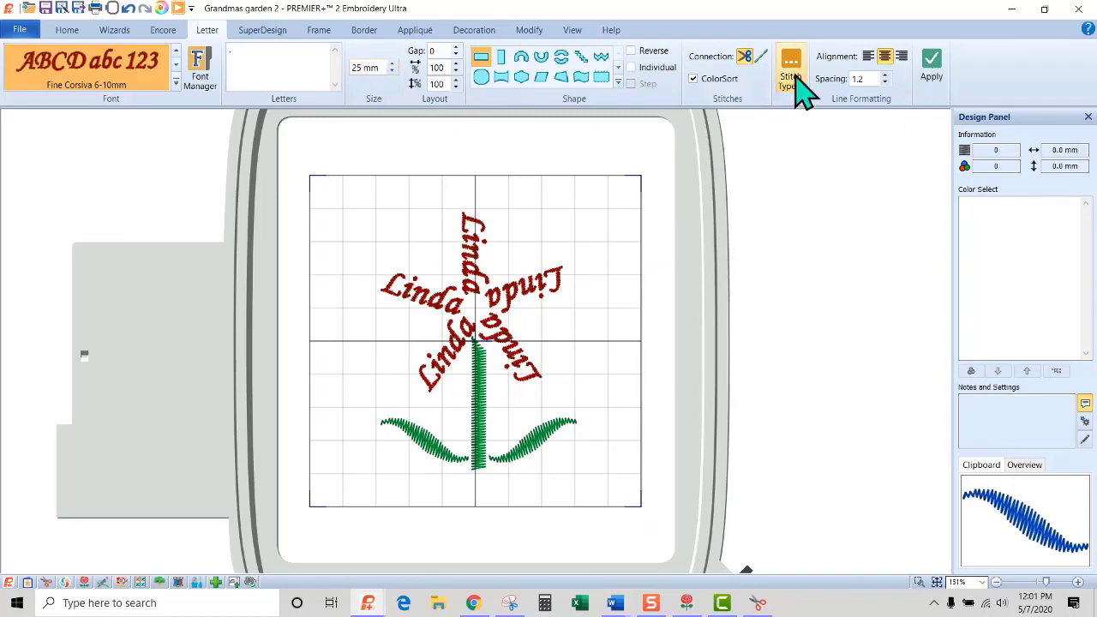
pyautogui.click(932, 66)
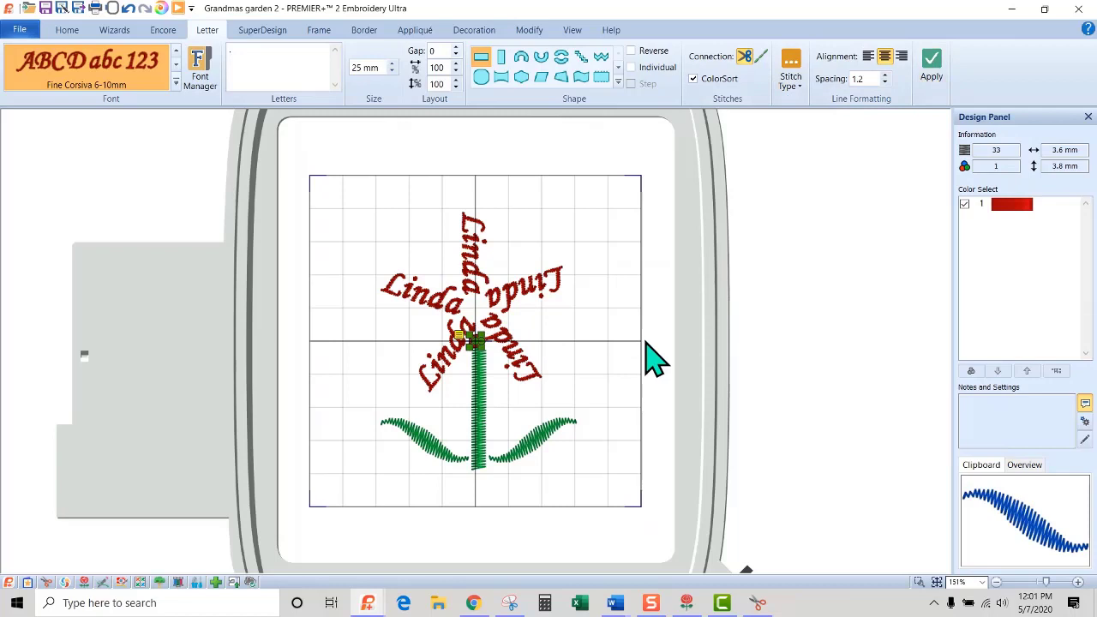
# - Set the period's letter size to 40 mm in its properties
pyautogui.rightClick(476, 341)
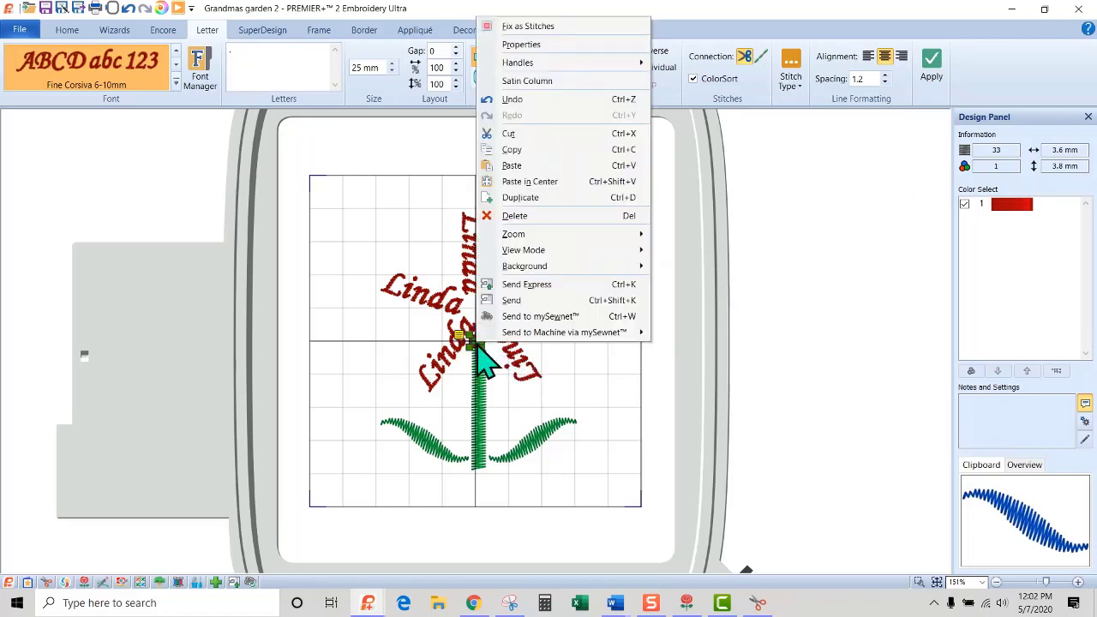
pyautogui.click(503, 43)
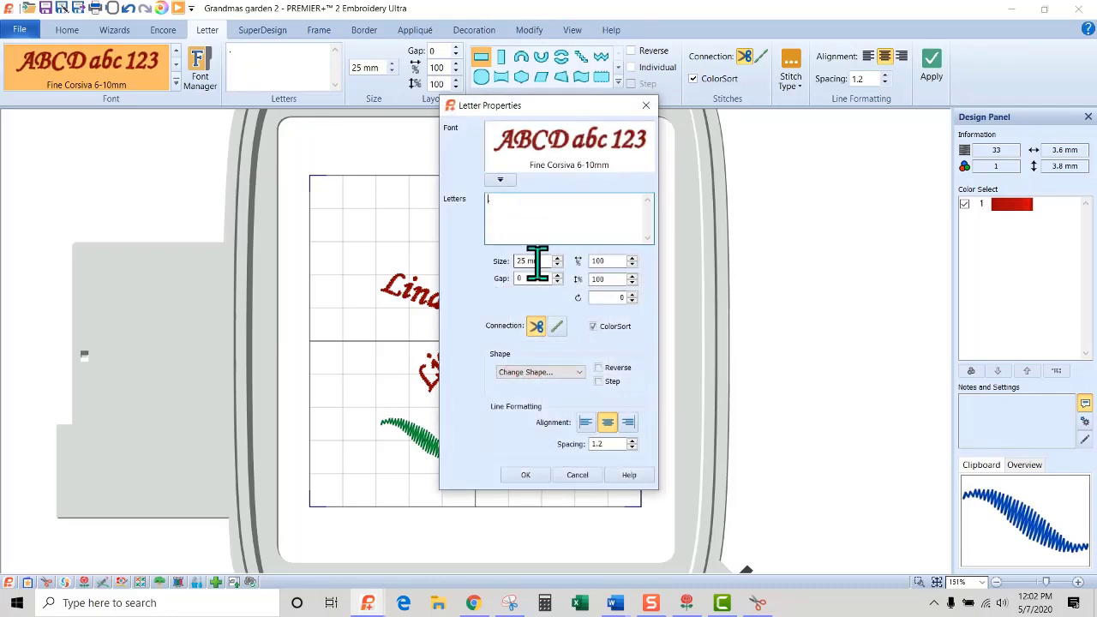
pyautogui.moveTo(544, 260); pyautogui.dragTo(465, 254)
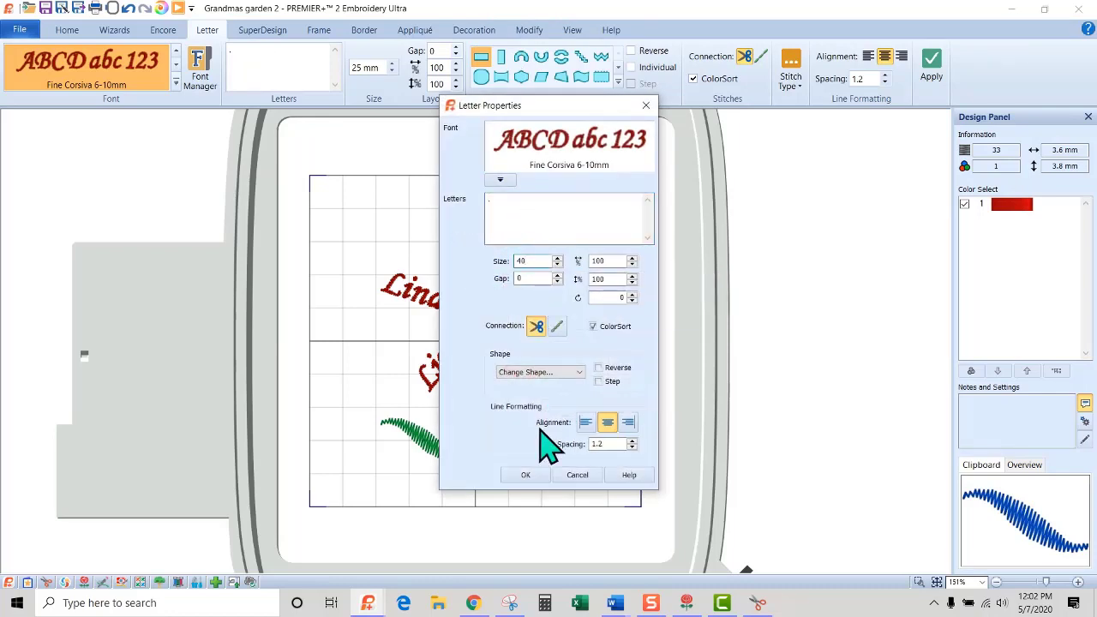
pyautogui.click(525, 475)
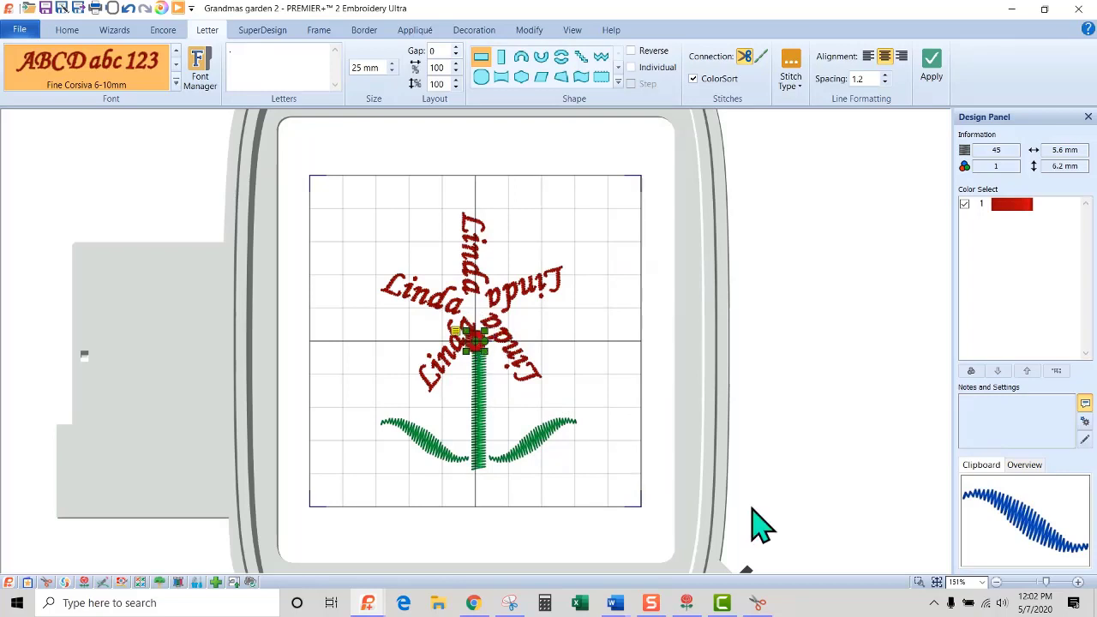
# - Move the enlarged dot up to the middle of the circle of names as the flower's center
pyautogui.click(918, 583)
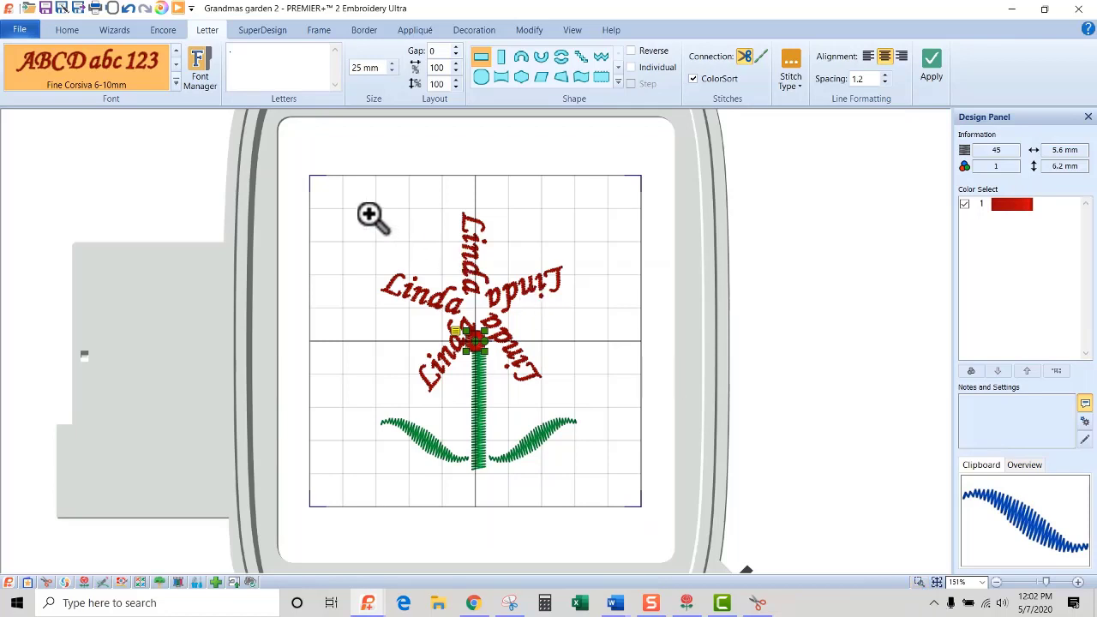
pyautogui.moveTo(368, 218); pyautogui.dragTo(648, 429)
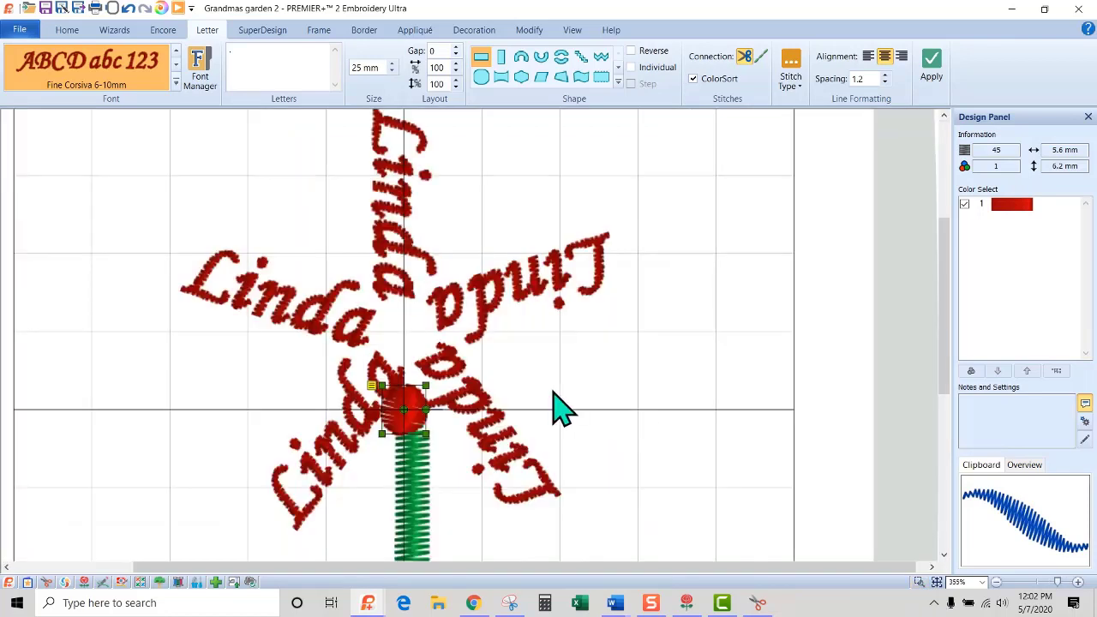
pyautogui.moveTo(412, 398); pyautogui.dragTo(410, 322)
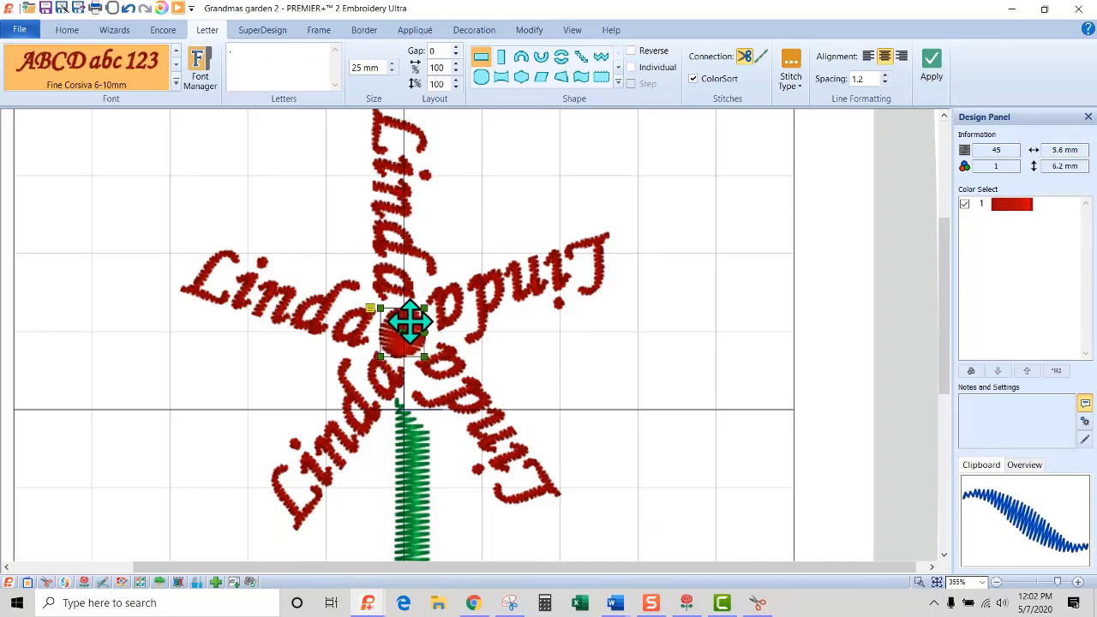
# - Change the center dot's thread to Sulky Rayon 40 color 1124 Sun Yellow
pyautogui.doubleClick(1009, 203)
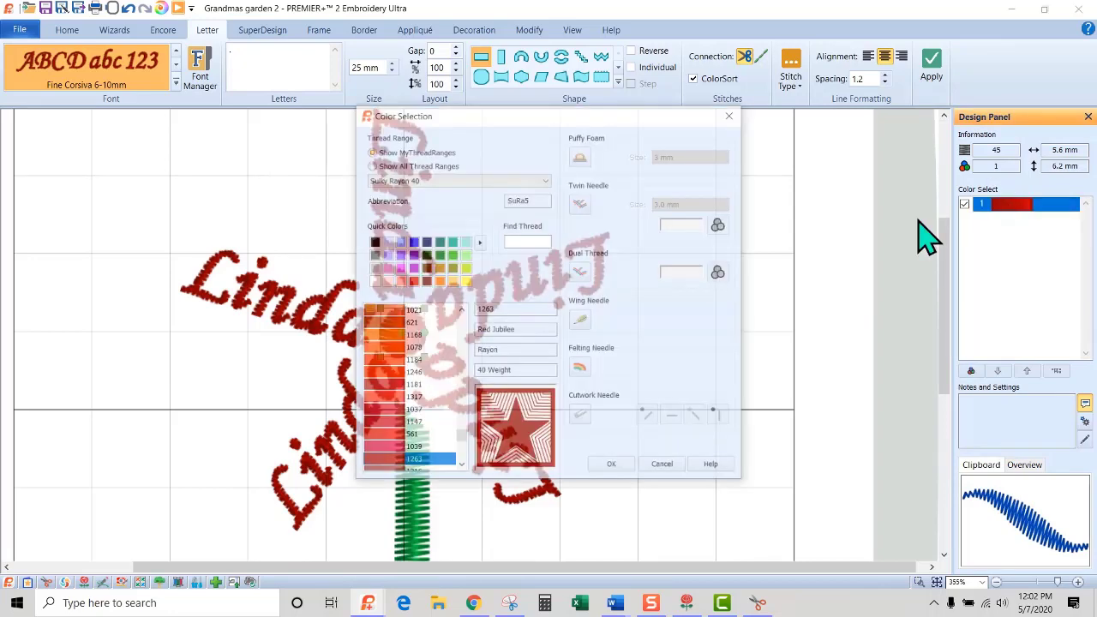
pyautogui.click(465, 281)
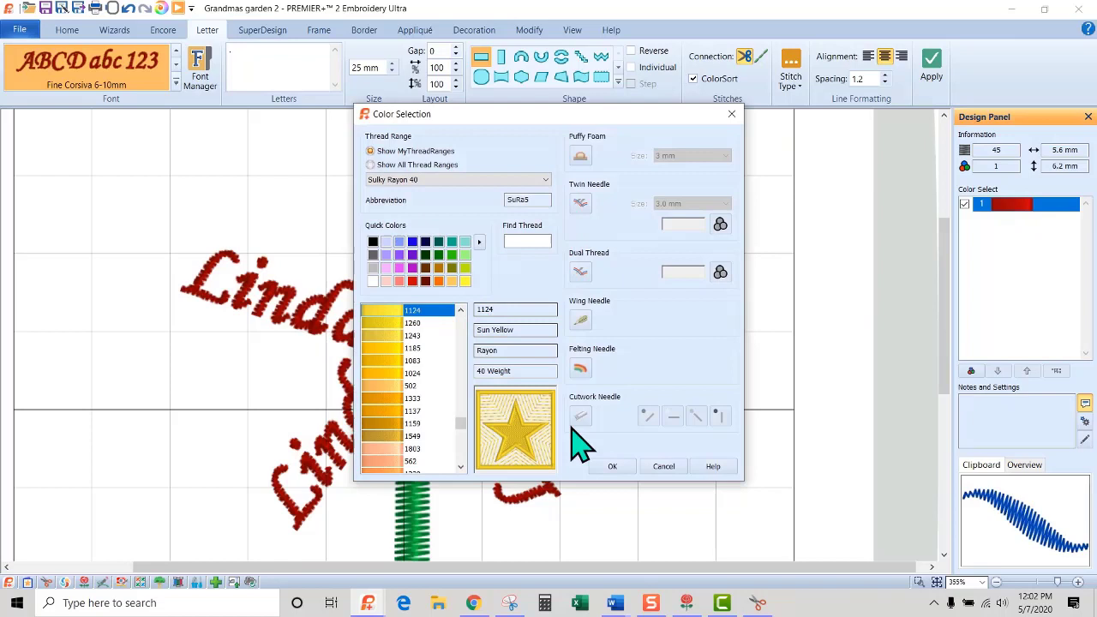
pyautogui.click(612, 467)
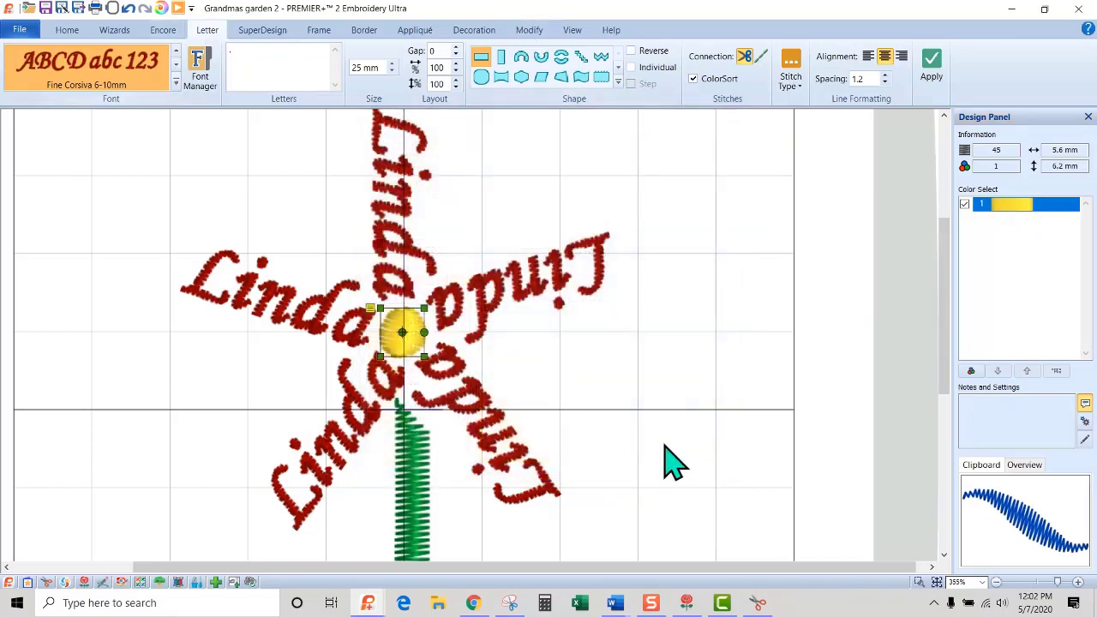
pyautogui.click(937, 582)
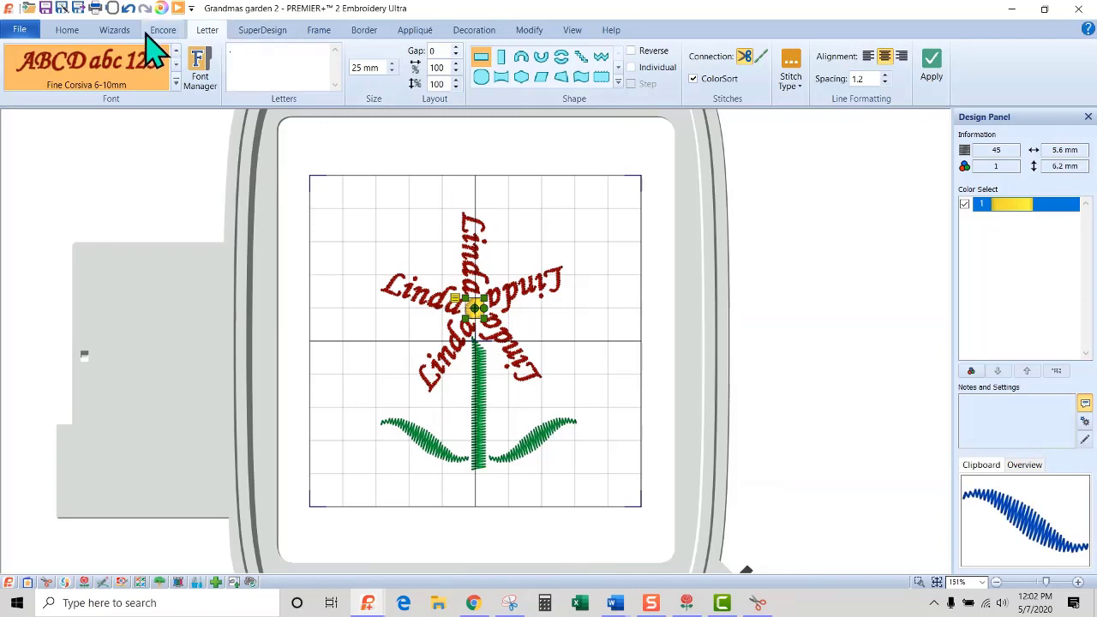
# - Try surrounding the whole design with a circular appliqué frame using a 0.0 mm margin
pyautogui.click(319, 34)
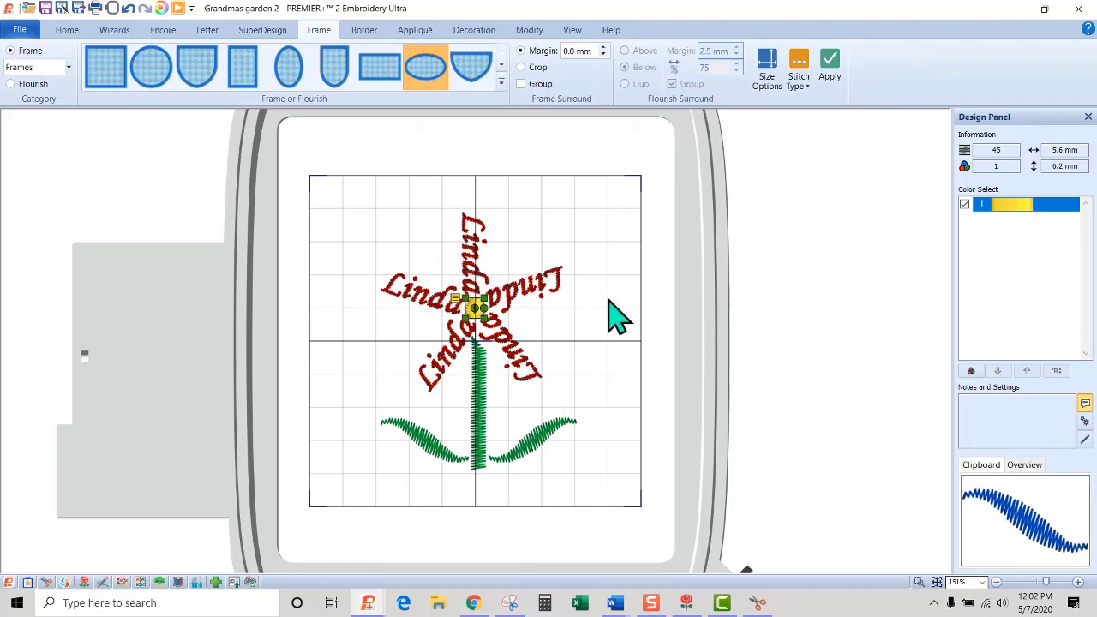
pyautogui.hotkey('ctrl', 'a')
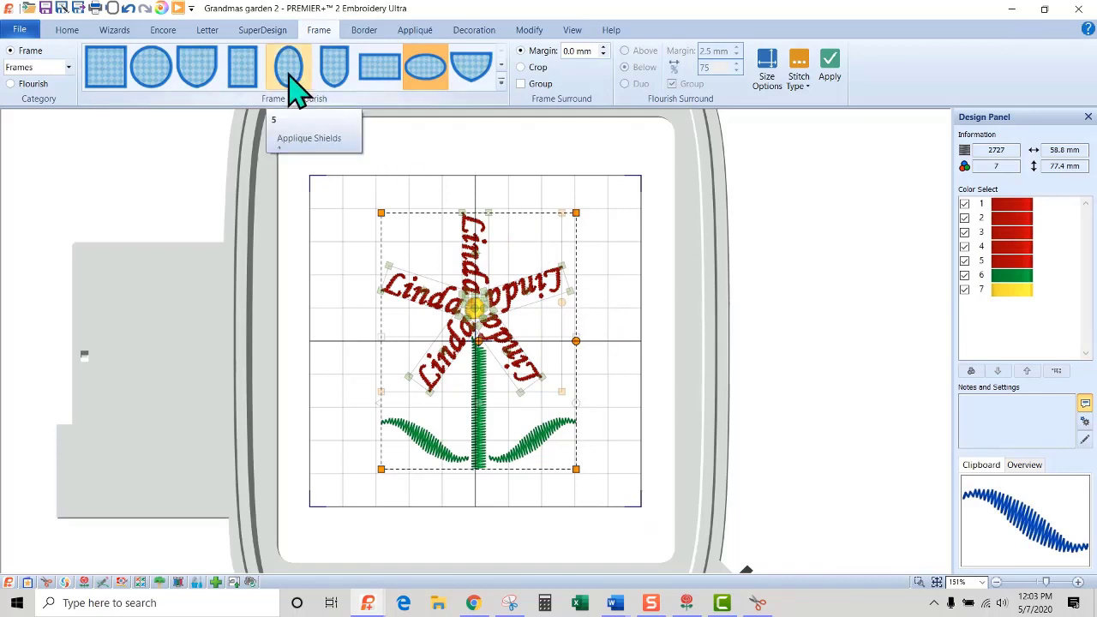
pyautogui.click(153, 69)
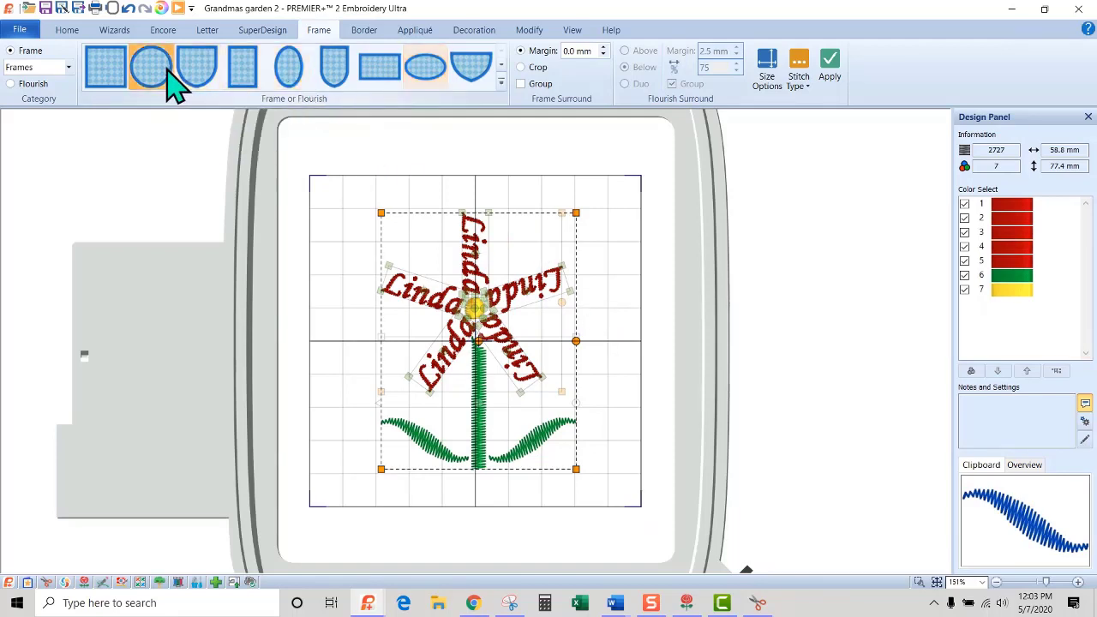
pyautogui.click(831, 67)
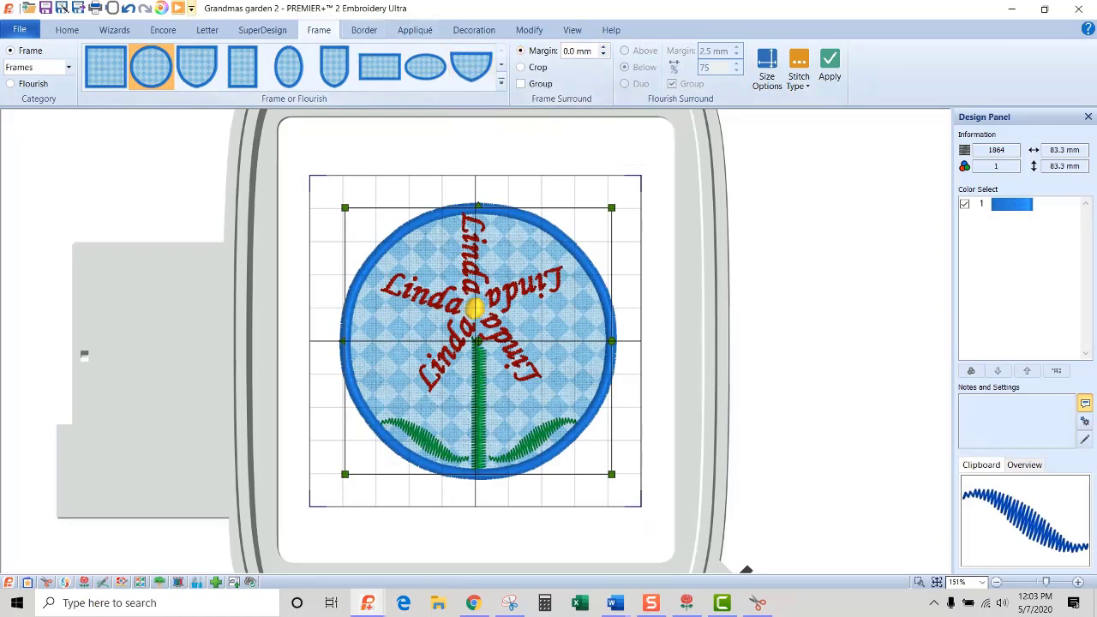
pyautogui.click(128, 8)
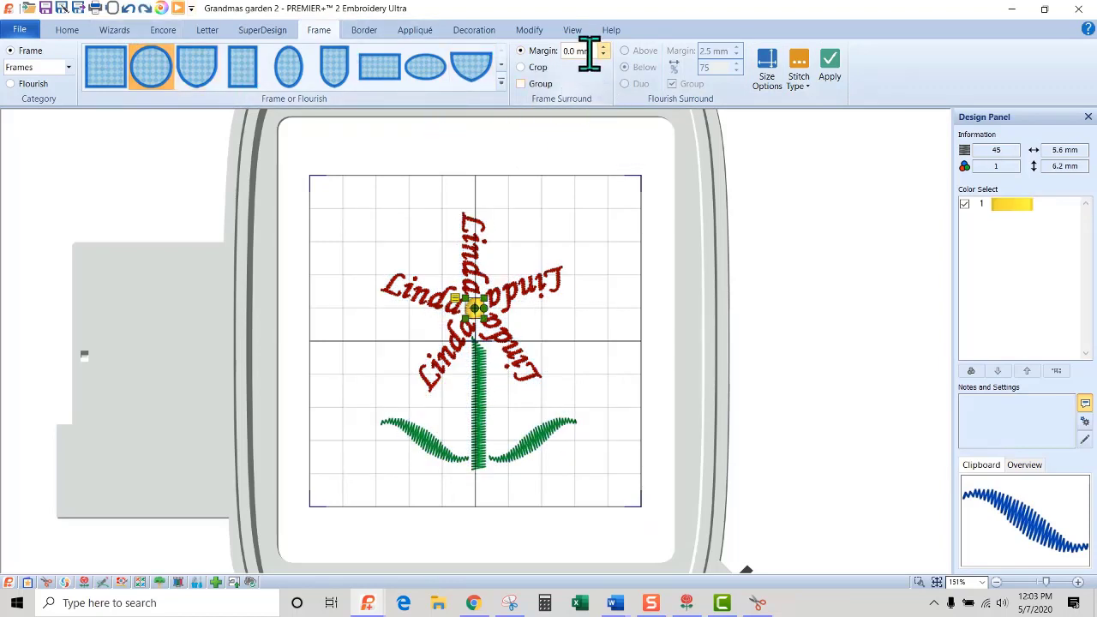
# - Surround the whole design with the circular appliqué frame at a 2.5 mm margin, and stretch it upward to about 93 mm tall
pyautogui.moveTo(592, 52); pyautogui.dragTo(529, 54)
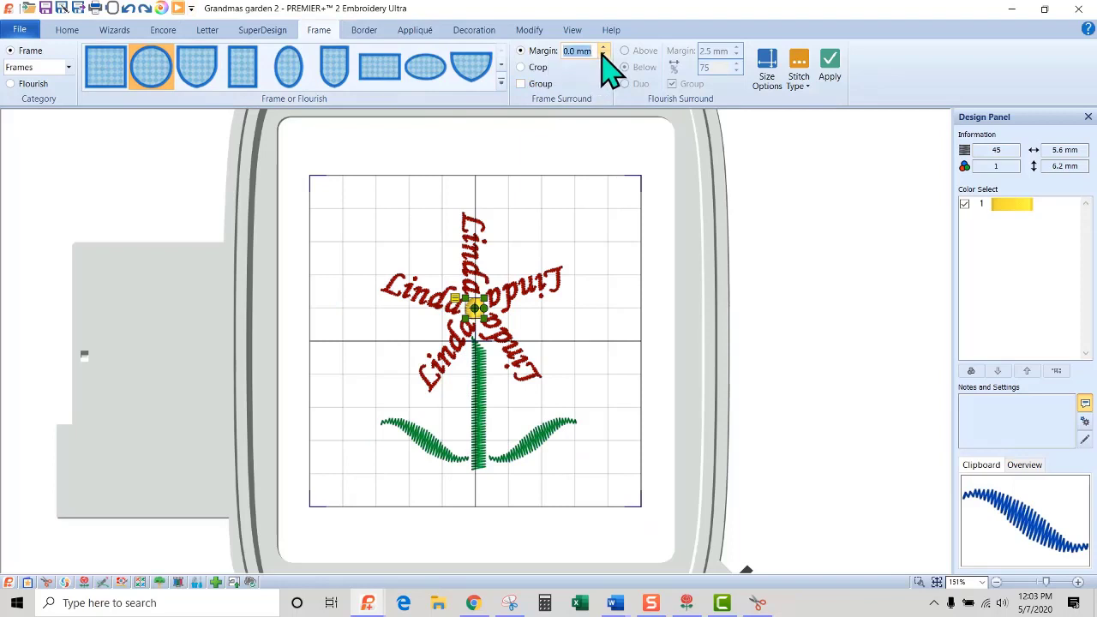
pyautogui.write('2.5')
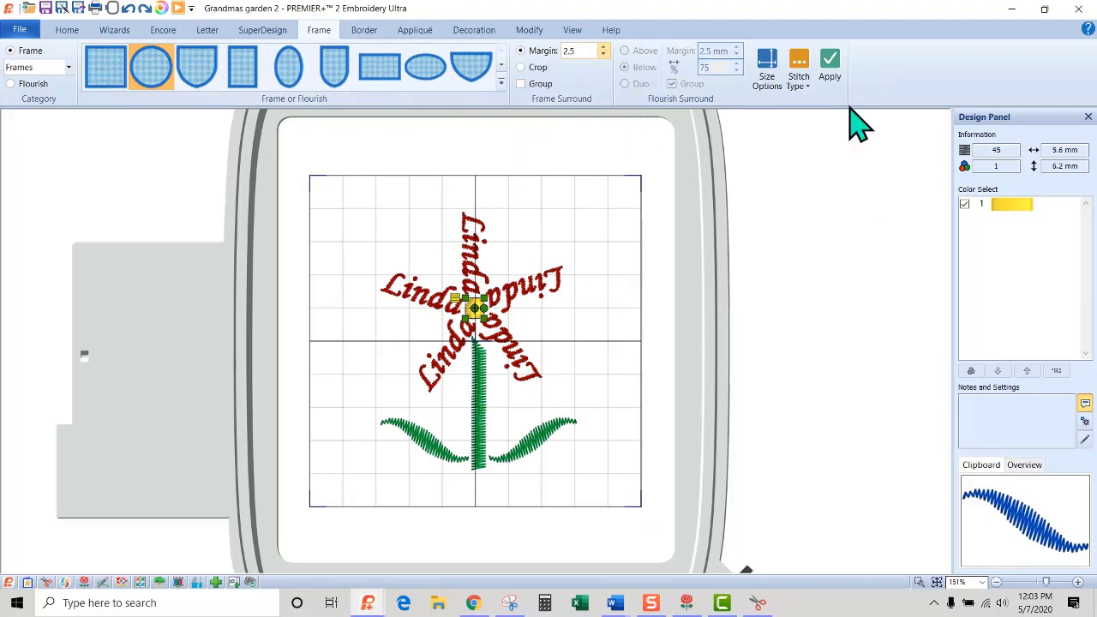
pyautogui.click(833, 69)
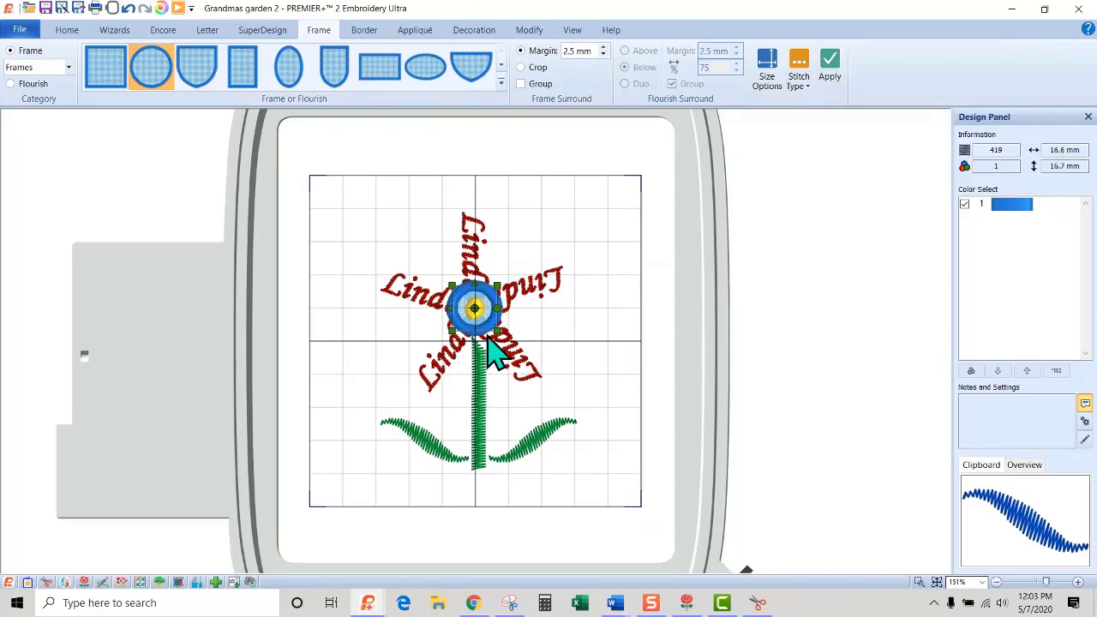
pyautogui.click(127, 8)
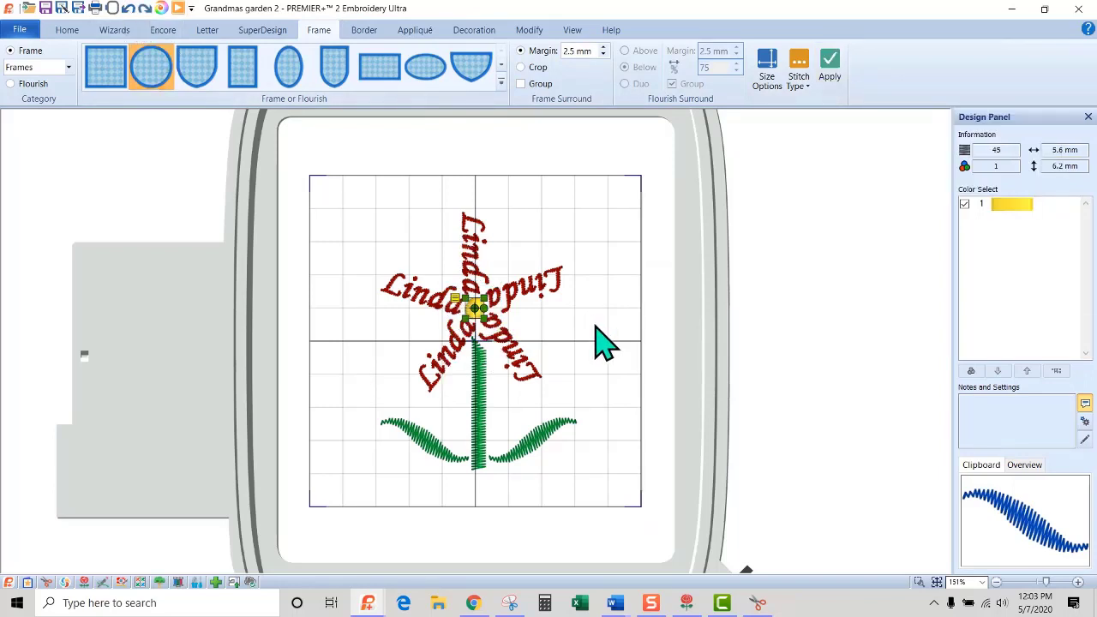
pyautogui.hotkey('ctrl', 'a')
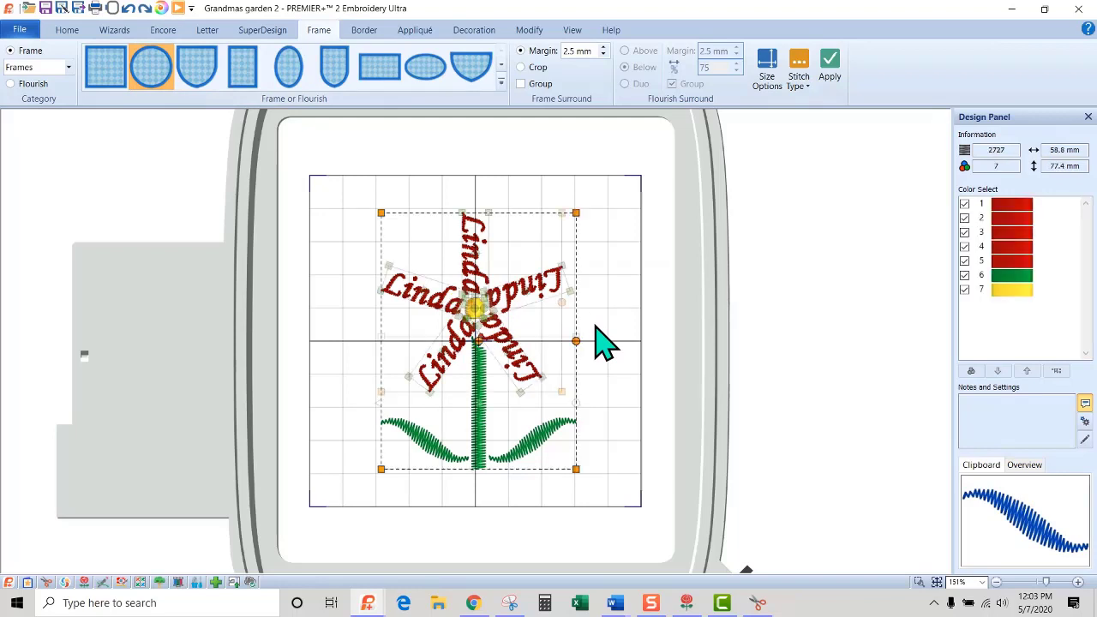
pyautogui.click(831, 69)
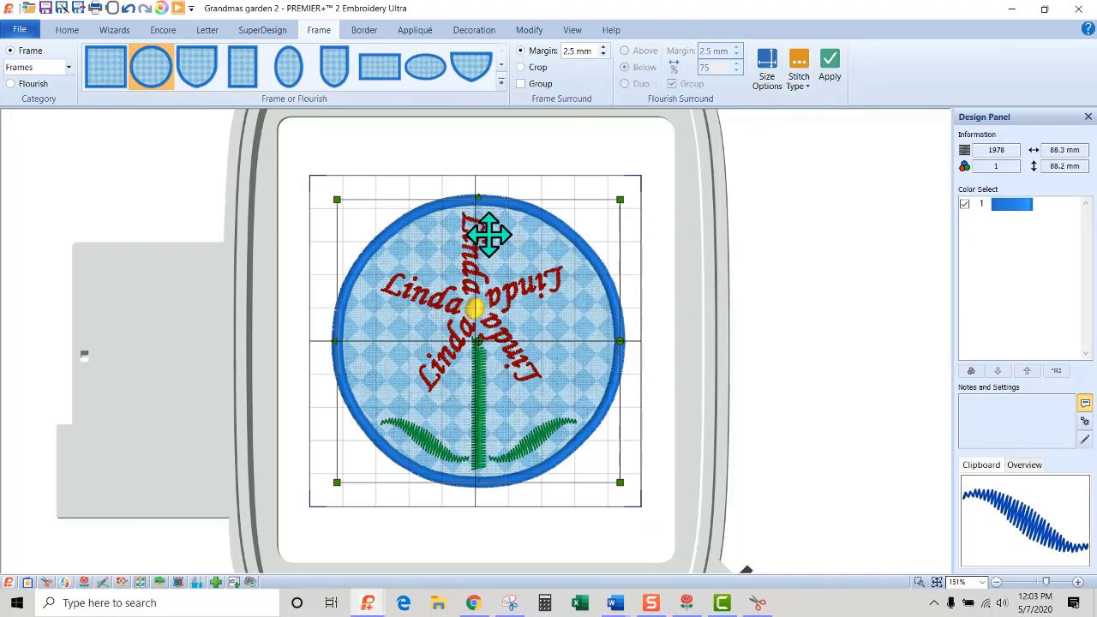
pyautogui.rightClick(510, 256)
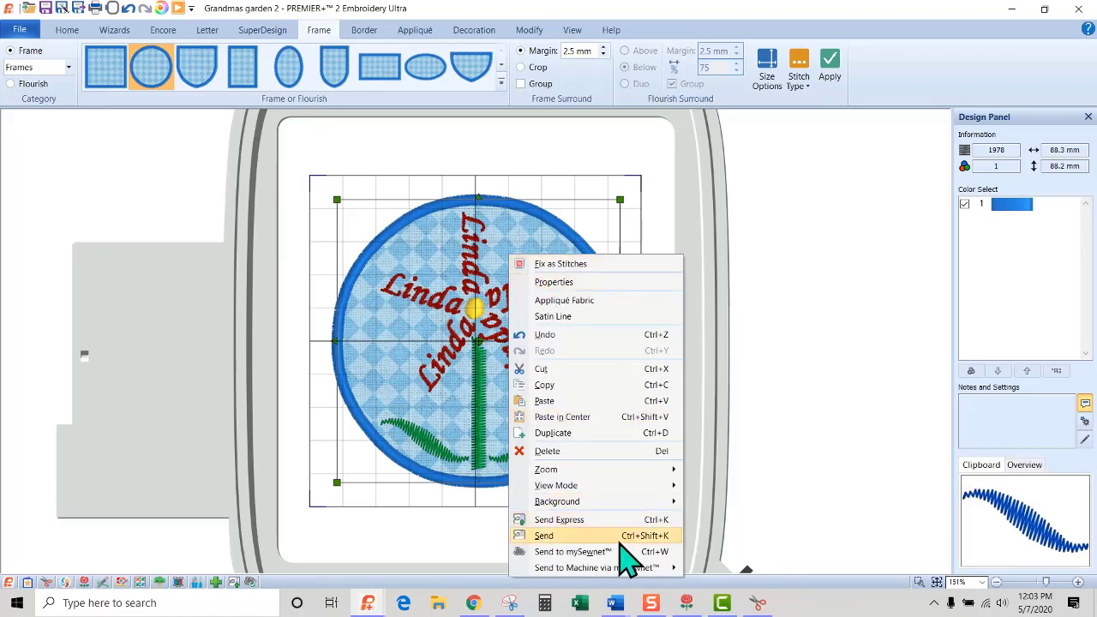
pyautogui.moveTo(619, 200); pyautogui.dragTo(619, 182)
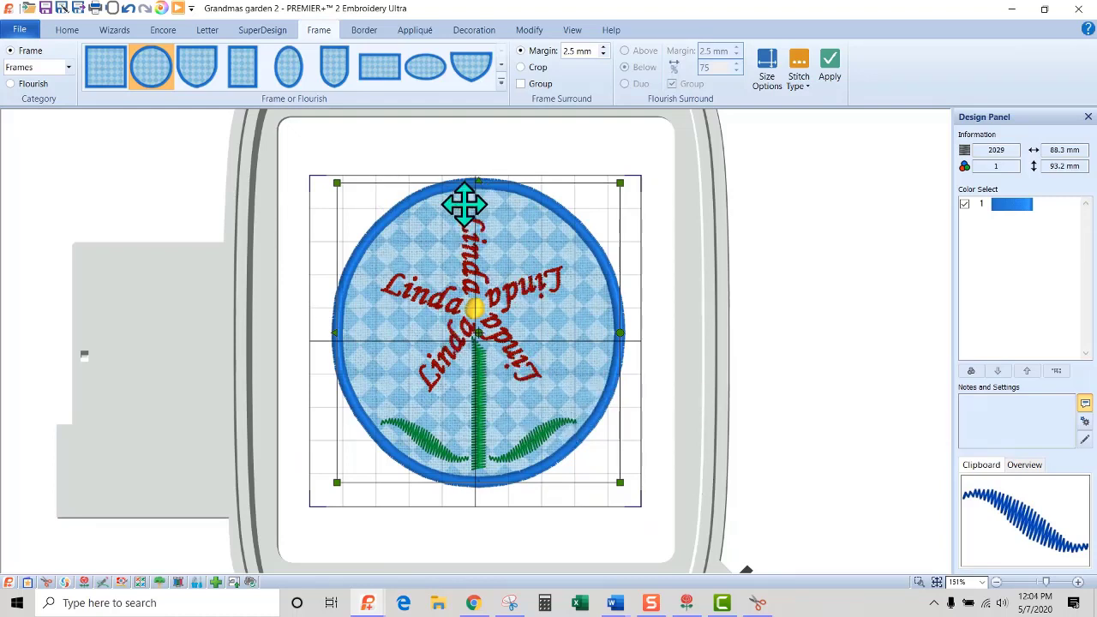
# - Set the motif underline to Husqvarna Viking pattern 43 from the A Utility Stitches category
pyautogui.click(363, 36)
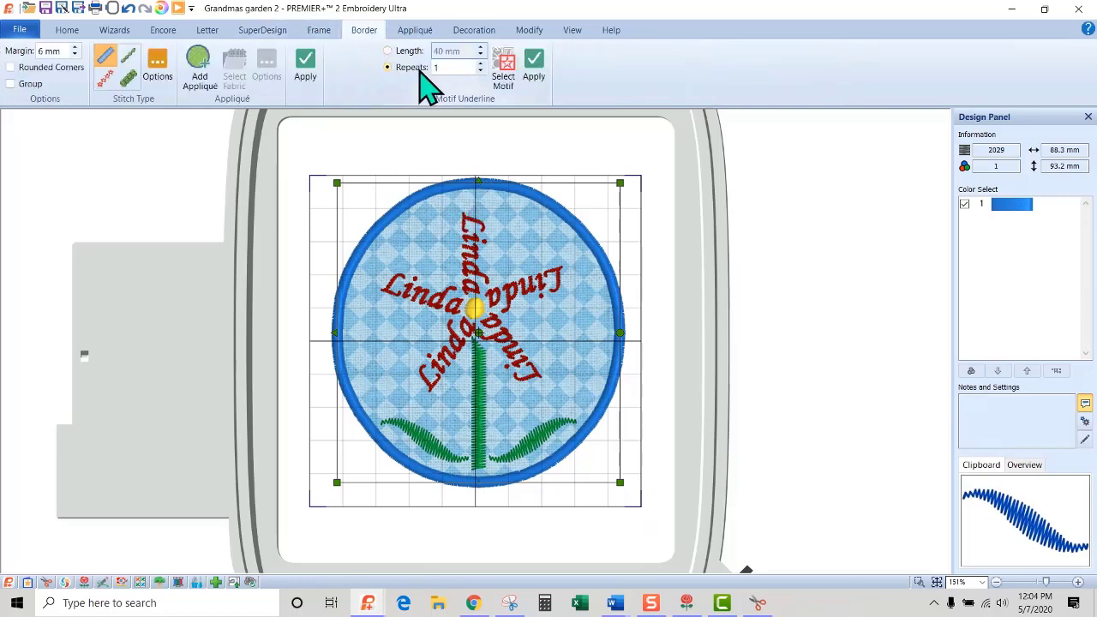
pyautogui.click(503, 72)
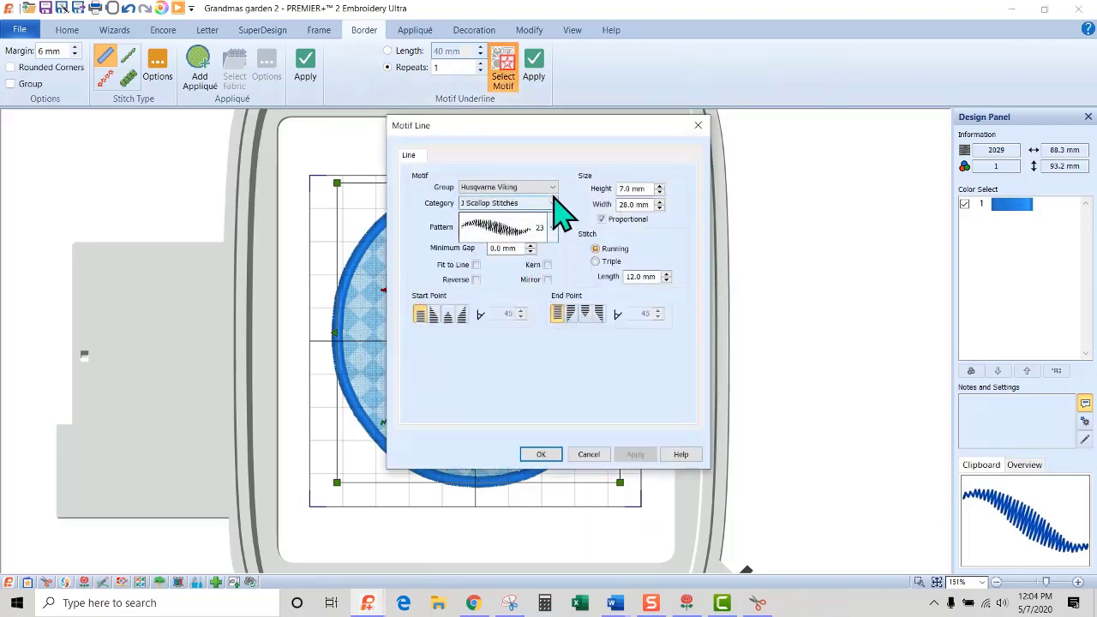
pyautogui.click(550, 206)
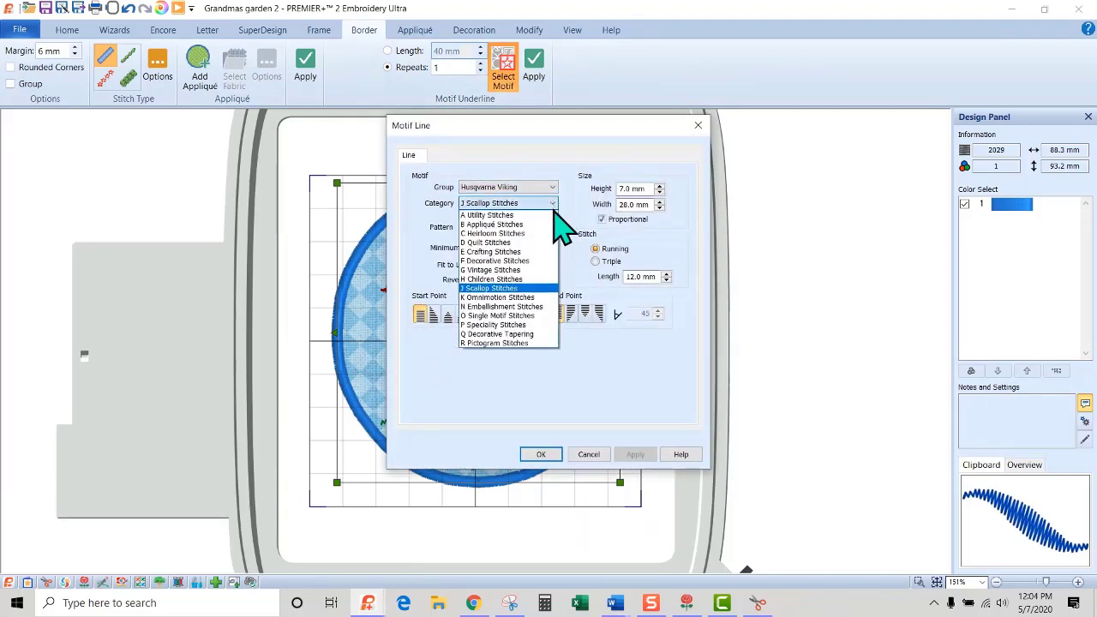
pyautogui.click(506, 213)
pyautogui.click(553, 228)
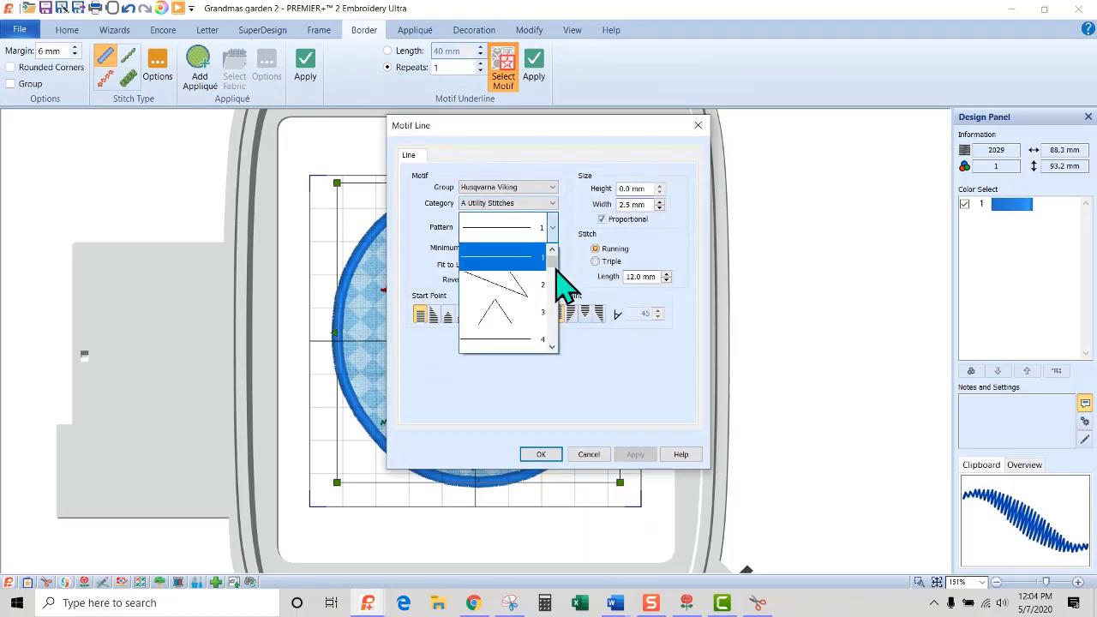
pyautogui.moveTo(553, 261); pyautogui.dragTo(548, 334)
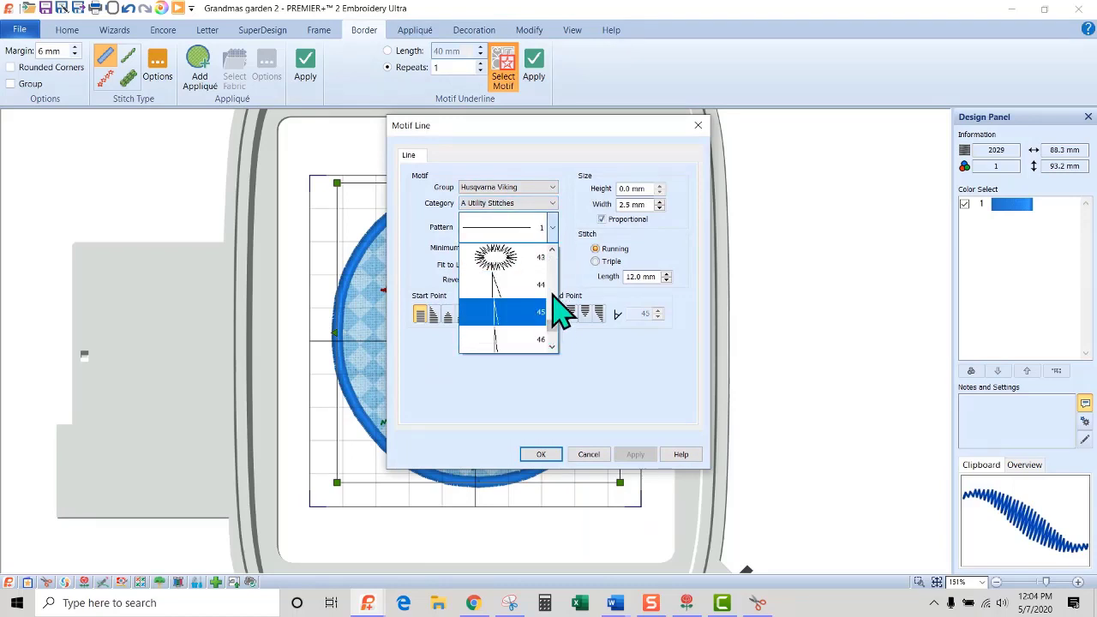
pyautogui.click(501, 258)
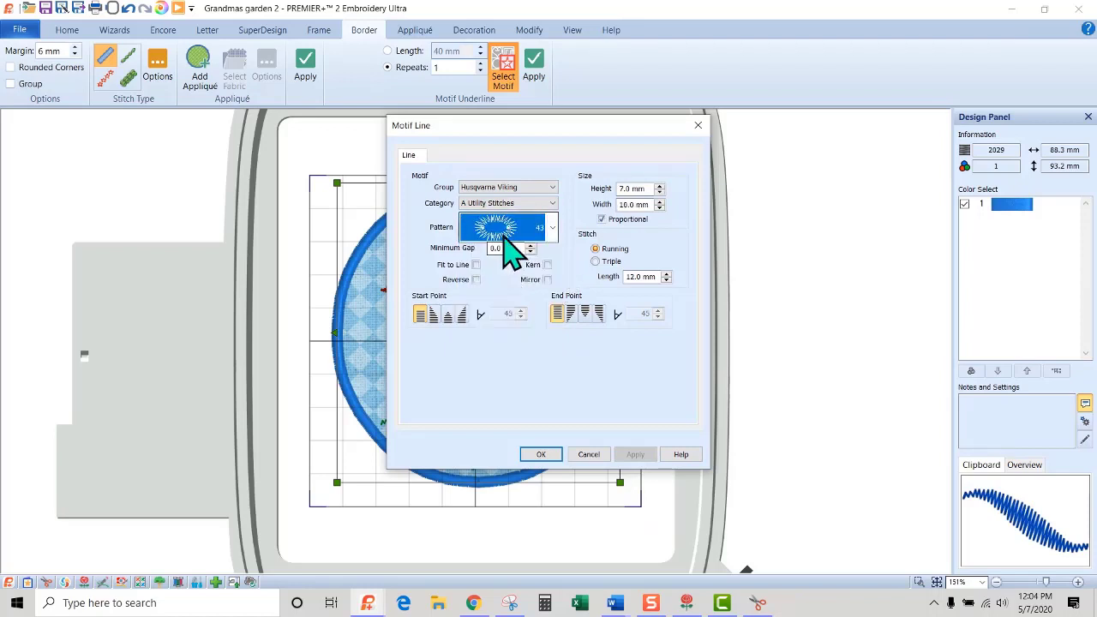
pyautogui.click(540, 457)
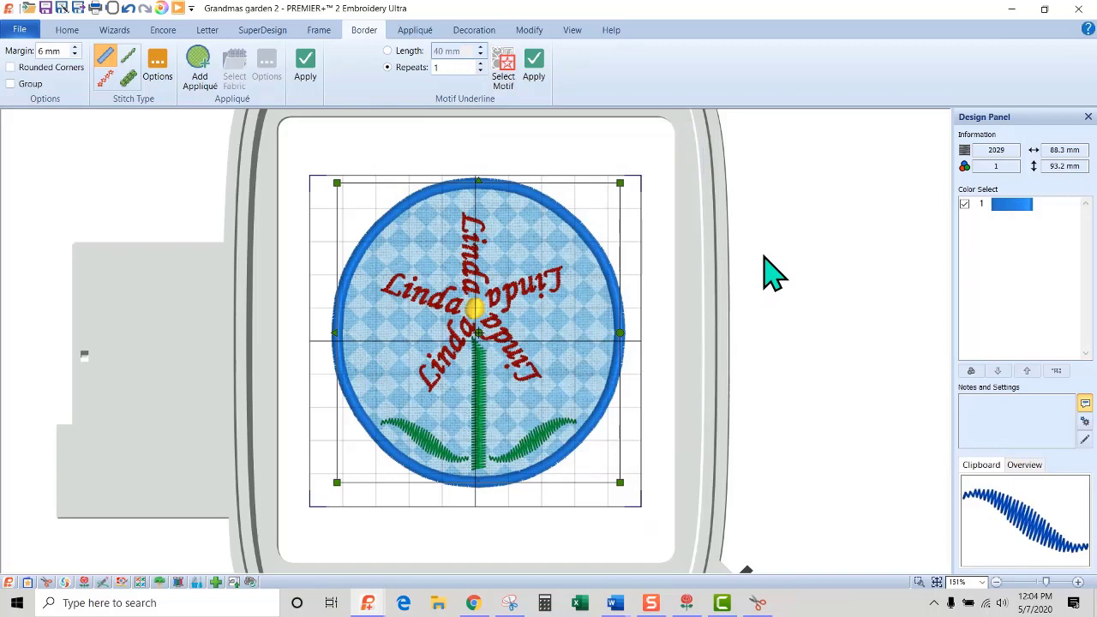
# - Add the eyelet motif with one repeat and place it just inside the circle's upper edge, above the names
pyautogui.click(718, 331)
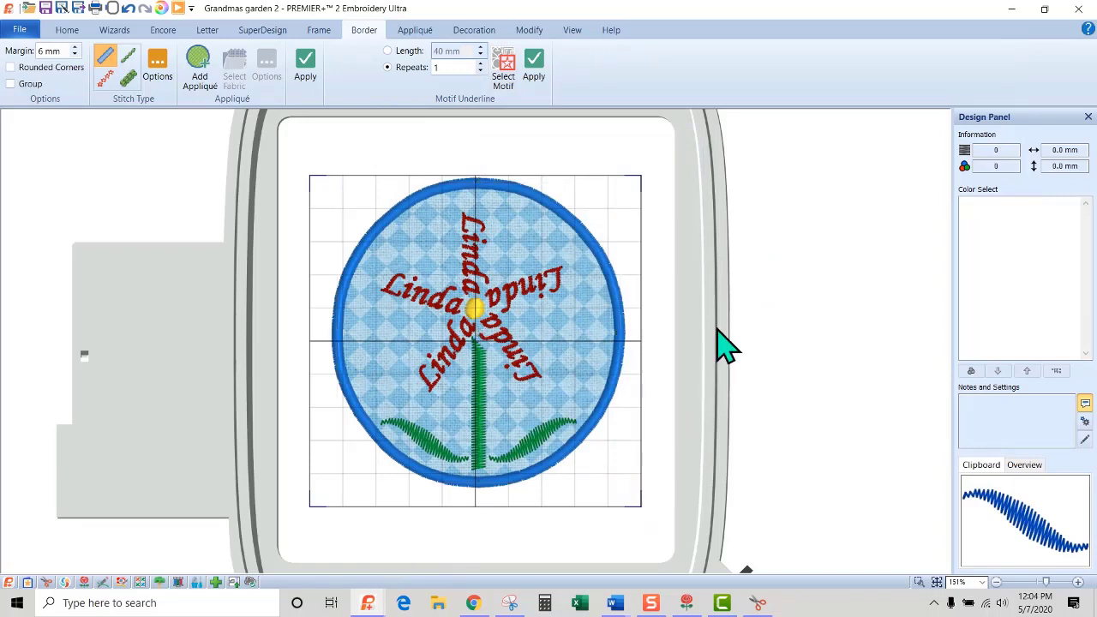
pyautogui.click(536, 67)
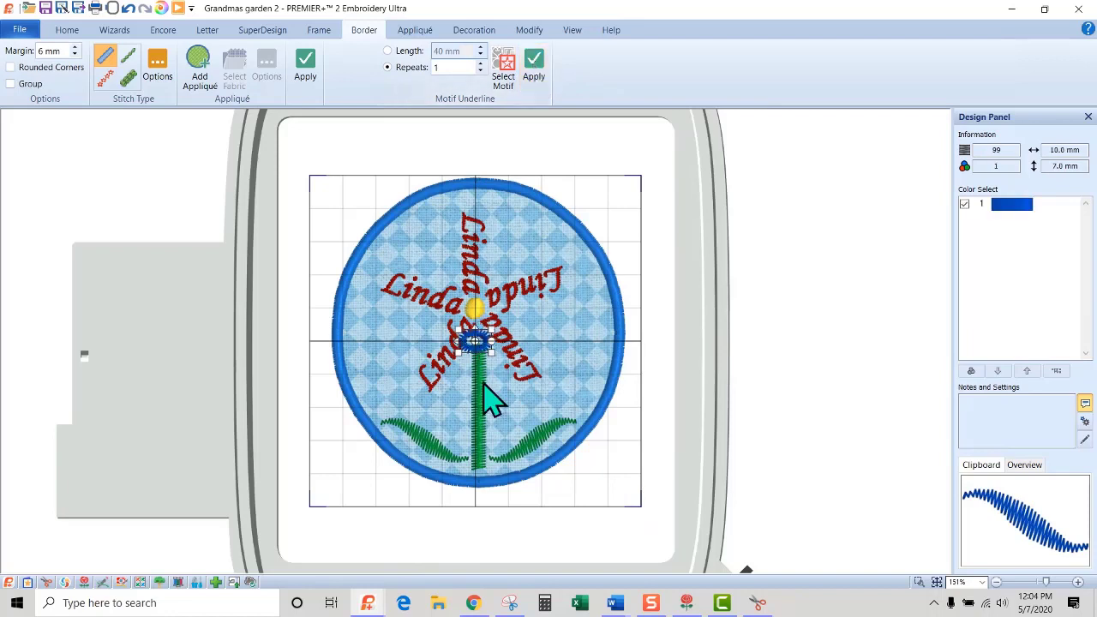
pyautogui.moveTo(480, 341); pyautogui.dragTo(478, 198)
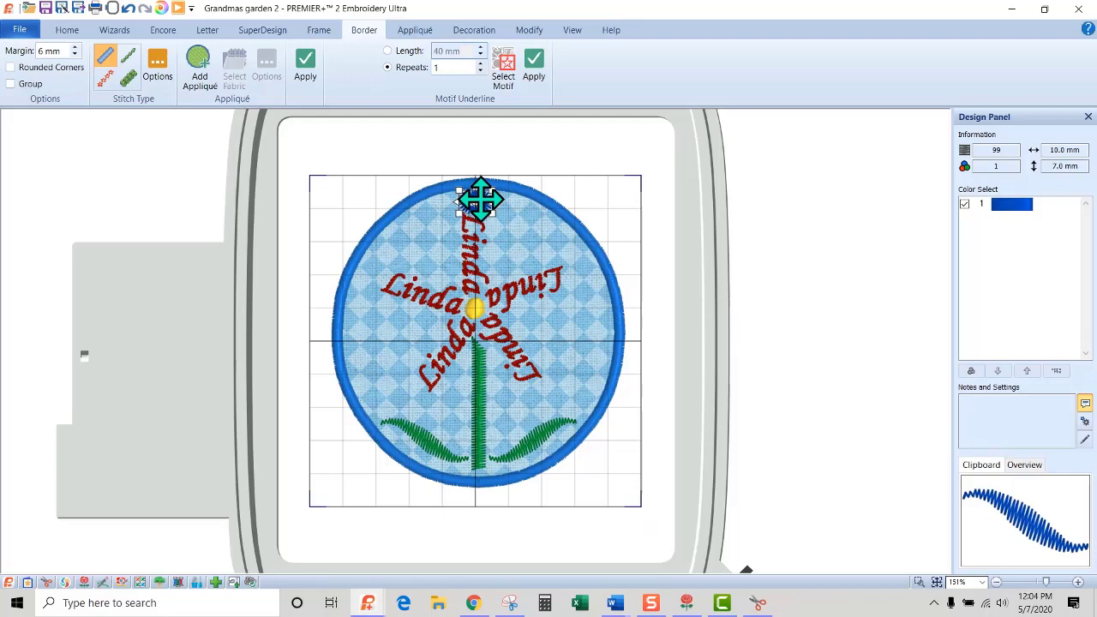
# - Rotate the group of names slightly counterclockwise to leave room below the eyelet, and shift the yellow dot to the flower's center
pyautogui.click(524, 295)
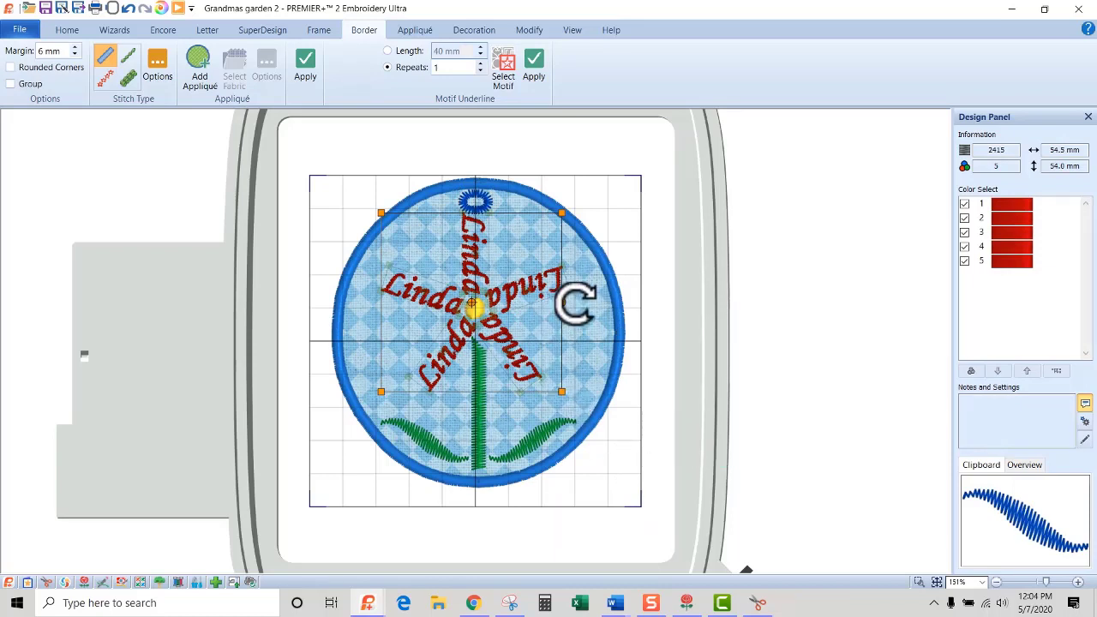
pyautogui.moveTo(574, 301); pyautogui.dragTo(550, 276)
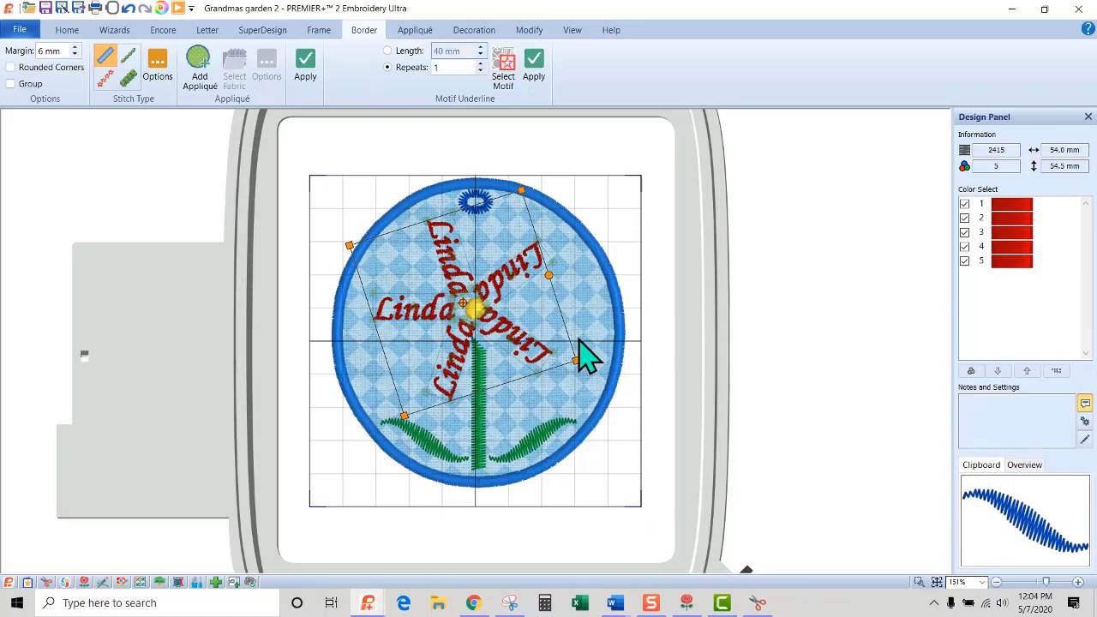
pyautogui.press('Tab')
pyautogui.press('Tab')
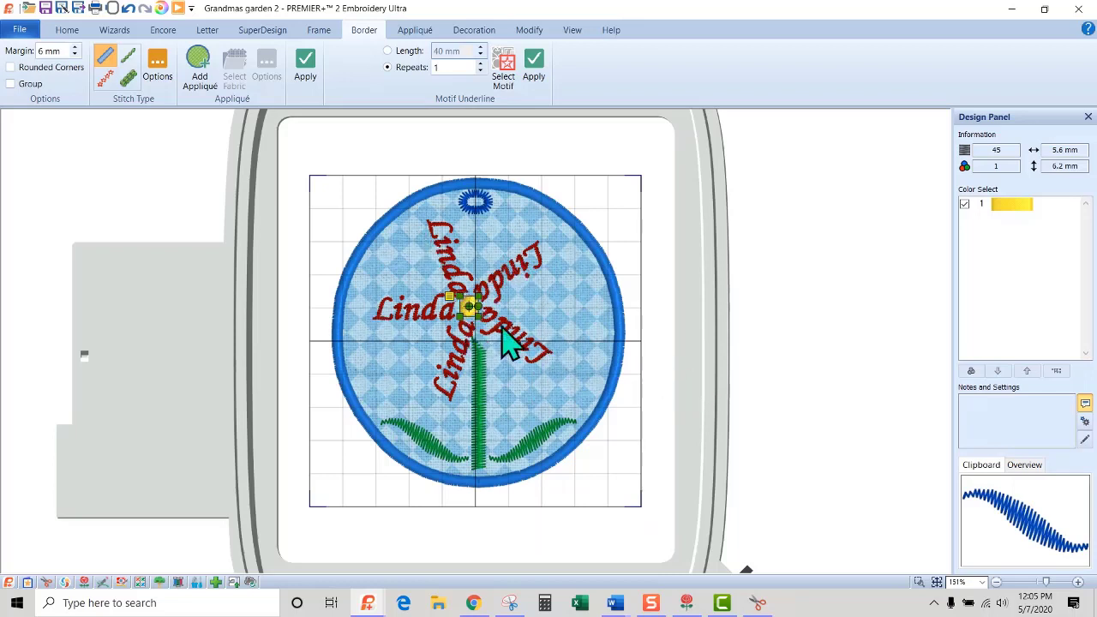
pyautogui.press('Tab')
pyautogui.press('Tab')
pyautogui.press('Tab')
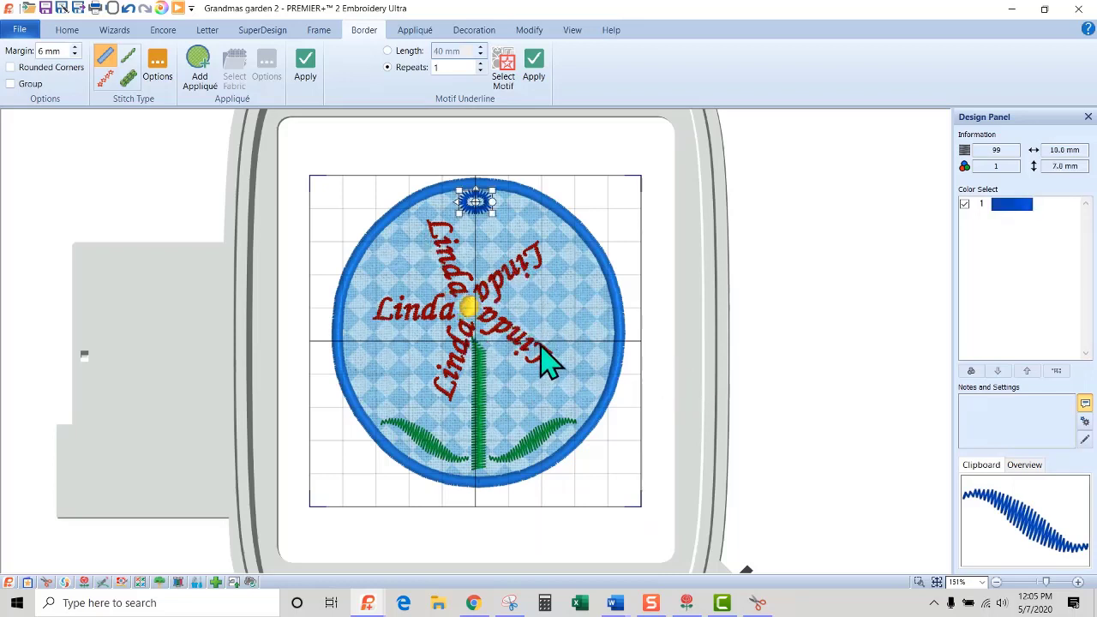
pyautogui.moveTo(555, 273); pyautogui.dragTo(564, 284)
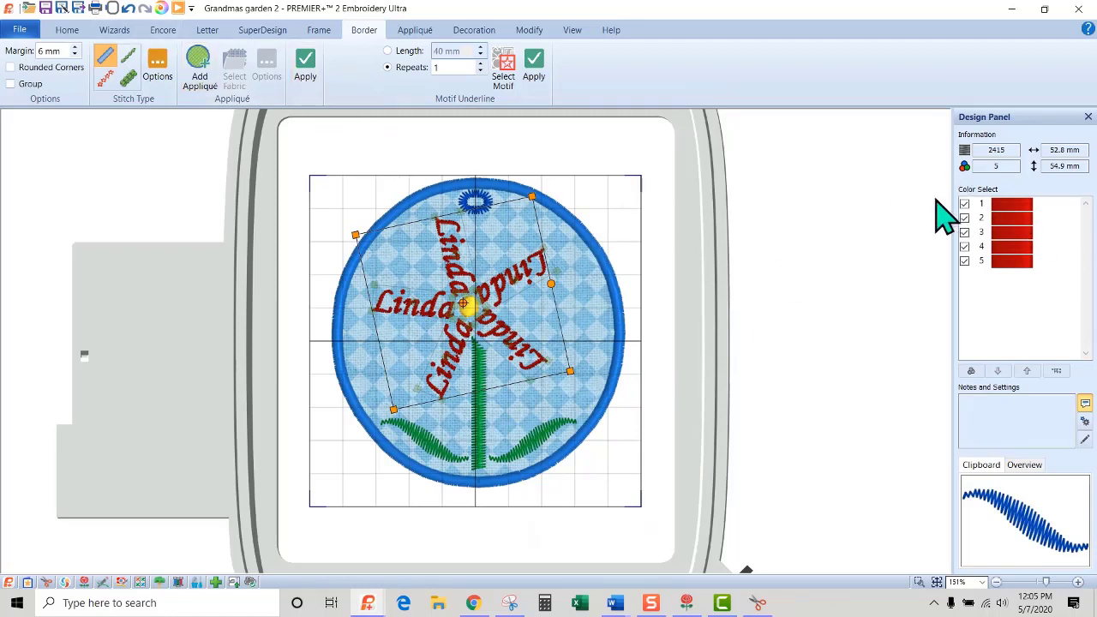
# - Combine the grouped names into one design and merge their red threads with ColorSort
pyautogui.click(66, 34)
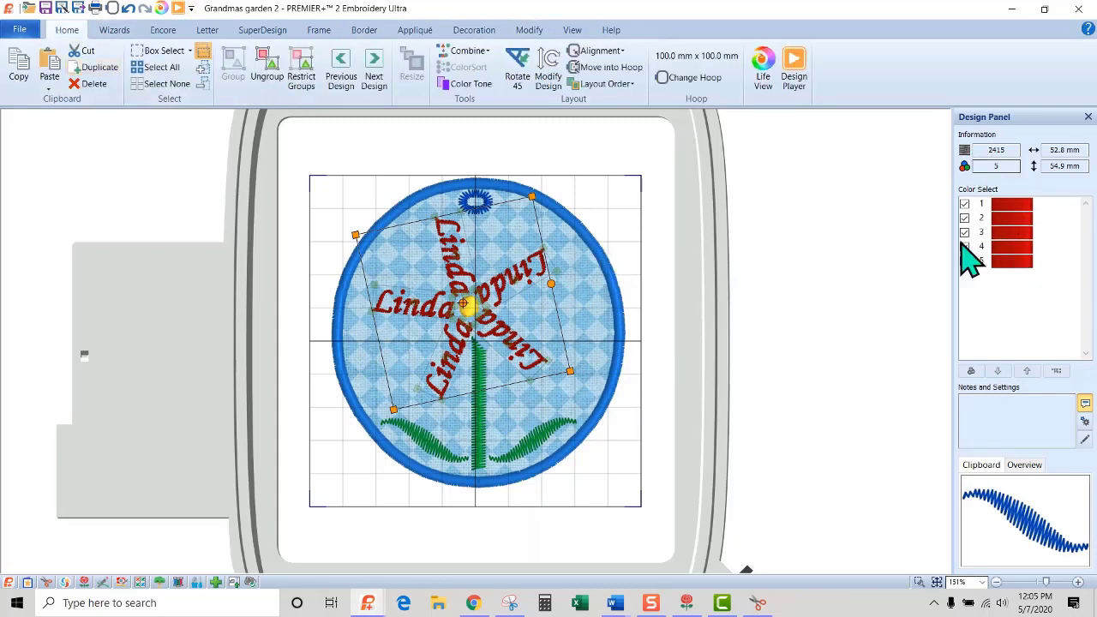
pyautogui.click(469, 51)
pyautogui.click(502, 85)
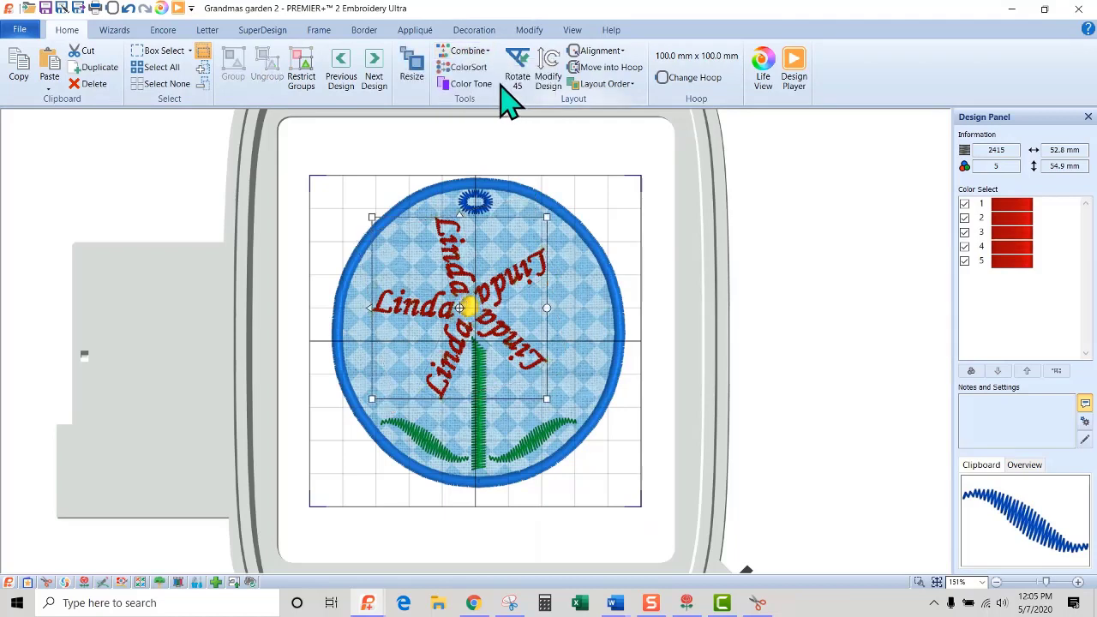
pyautogui.click(470, 67)
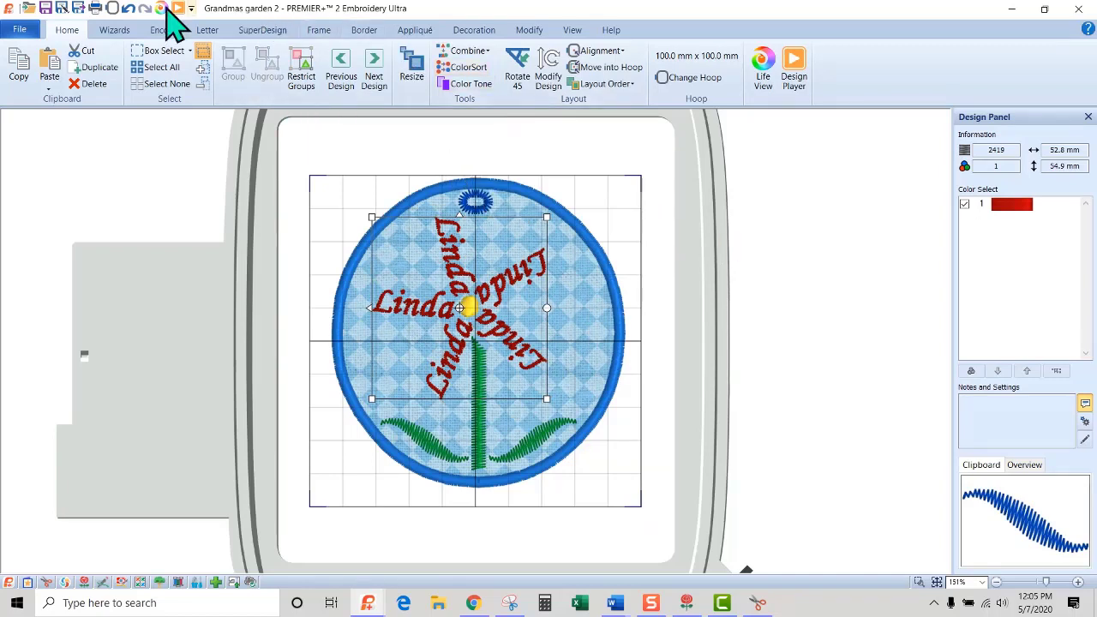
pyautogui.press('Tab')
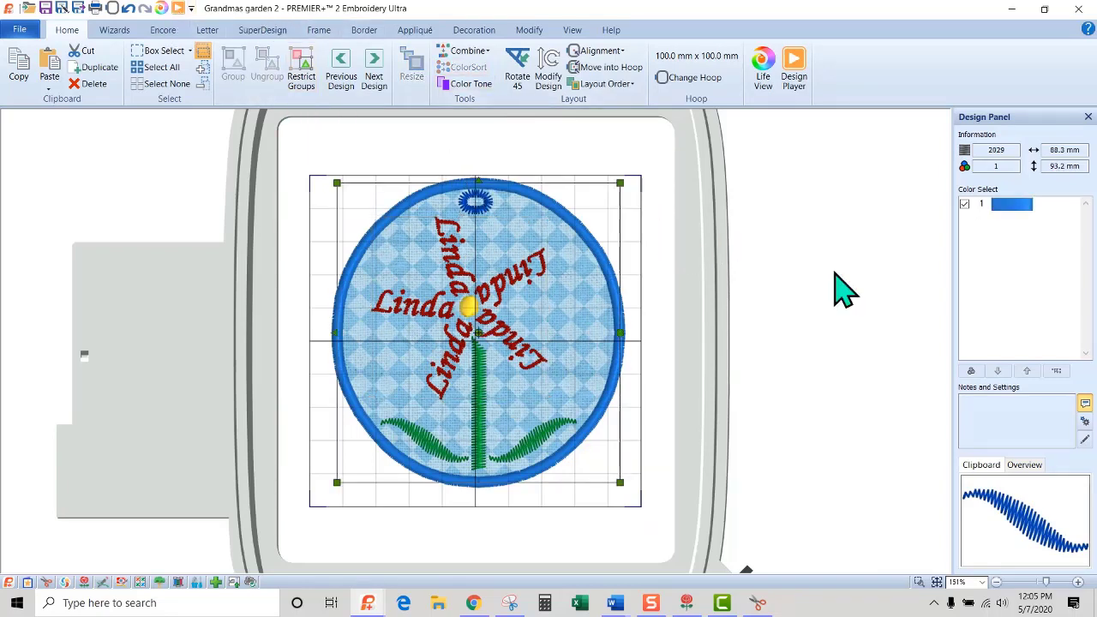
# - Play the stitch-out from the start in Design Player to check the appliqué sequence
pyautogui.click(177, 8)
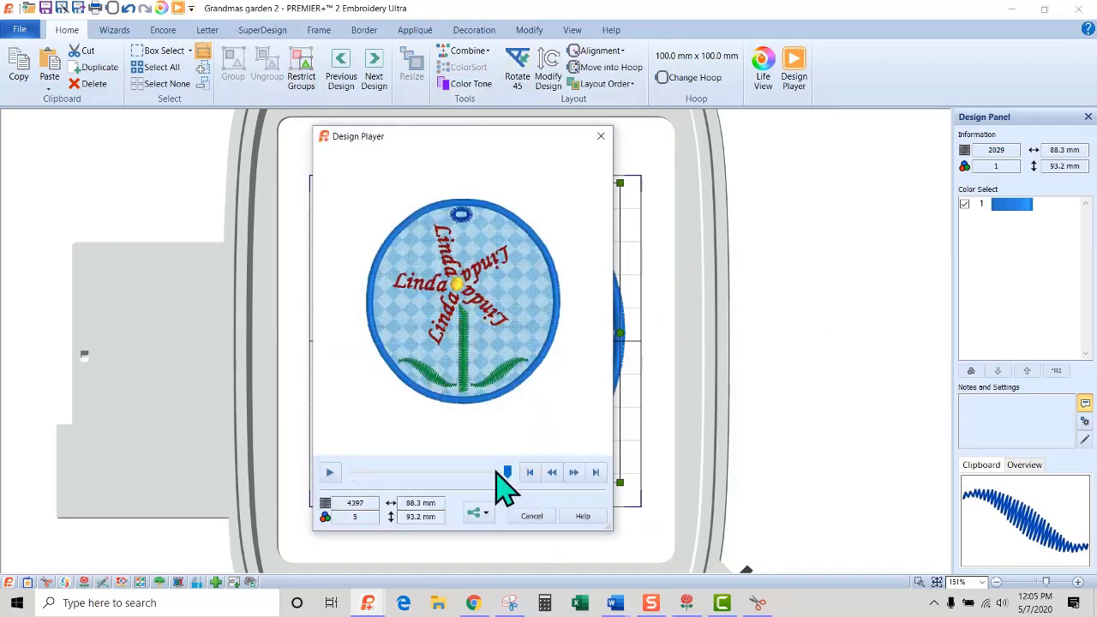
pyautogui.moveTo(505, 472); pyautogui.dragTo(353, 480)
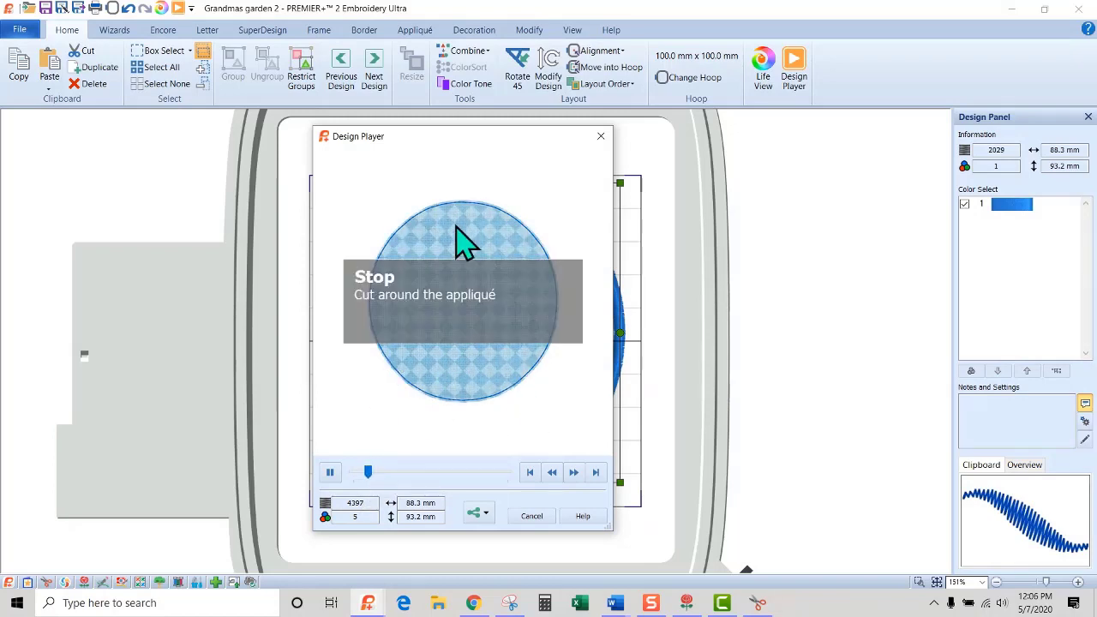
pyautogui.click(331, 474)
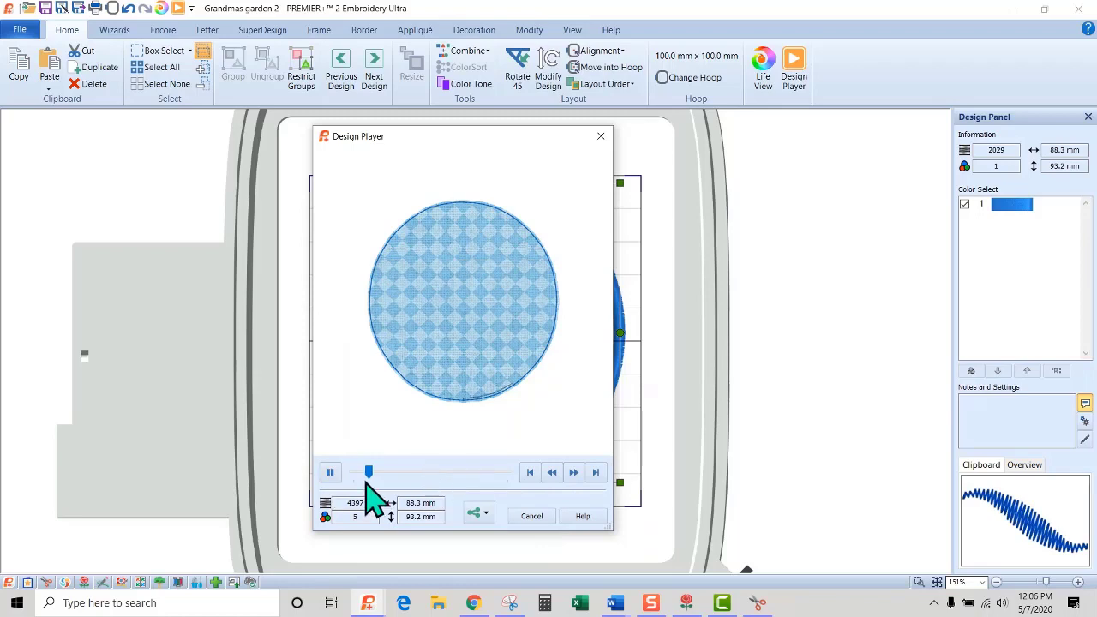
# - Skim through the rest of the stitch-out in Design Player to check when the eyelet stitches, and close the player
pyautogui.moveTo(371, 473); pyautogui.dragTo(452, 474)
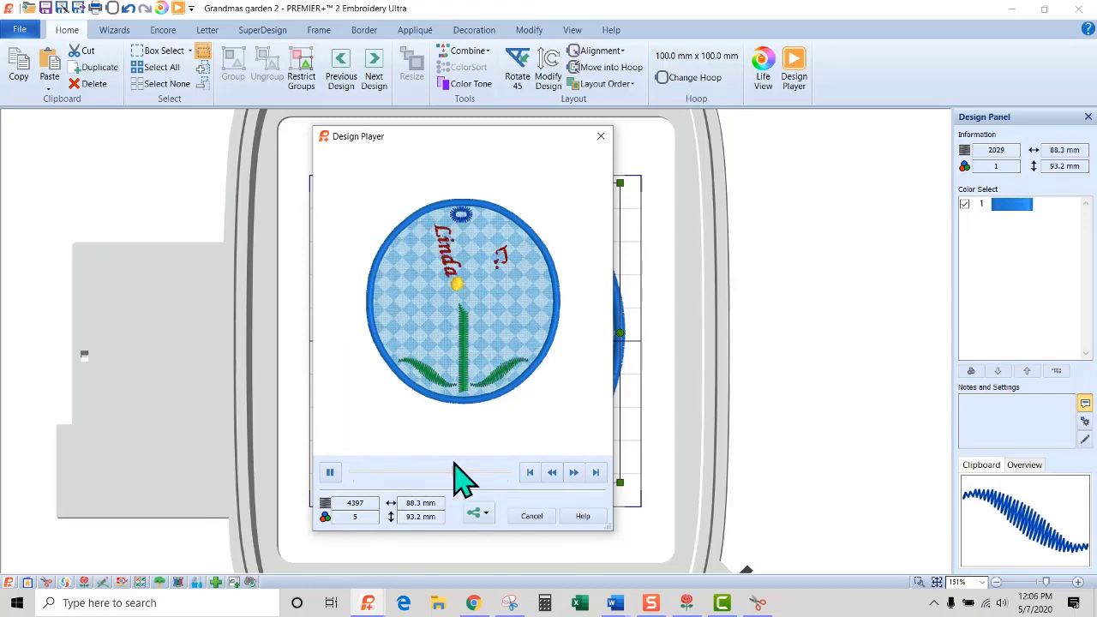
pyautogui.click(531, 516)
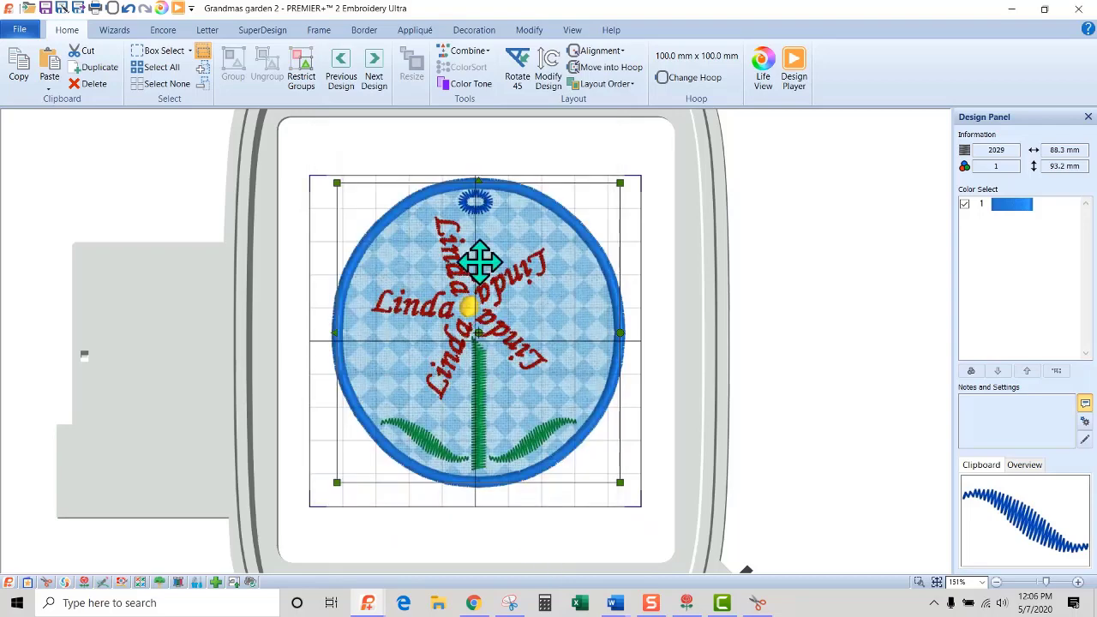
# - Change the eyelet's thread color to Robison-Anton Rayon 40 number 2328, Pumpkin
pyautogui.press('Tab')
pyautogui.press('Tab')
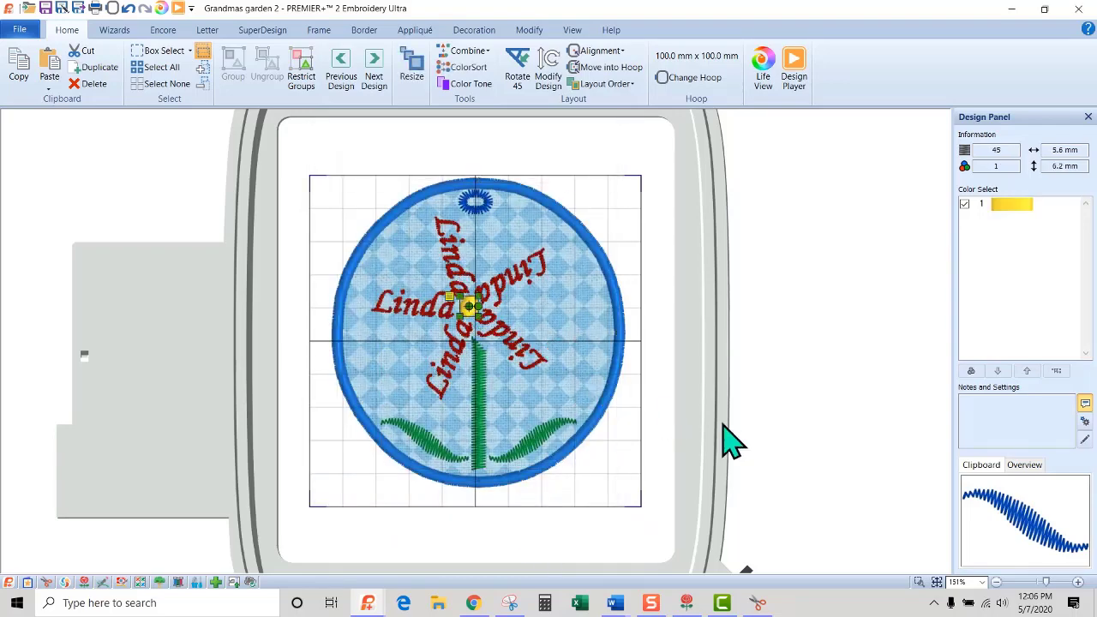
pyautogui.press('Tab')
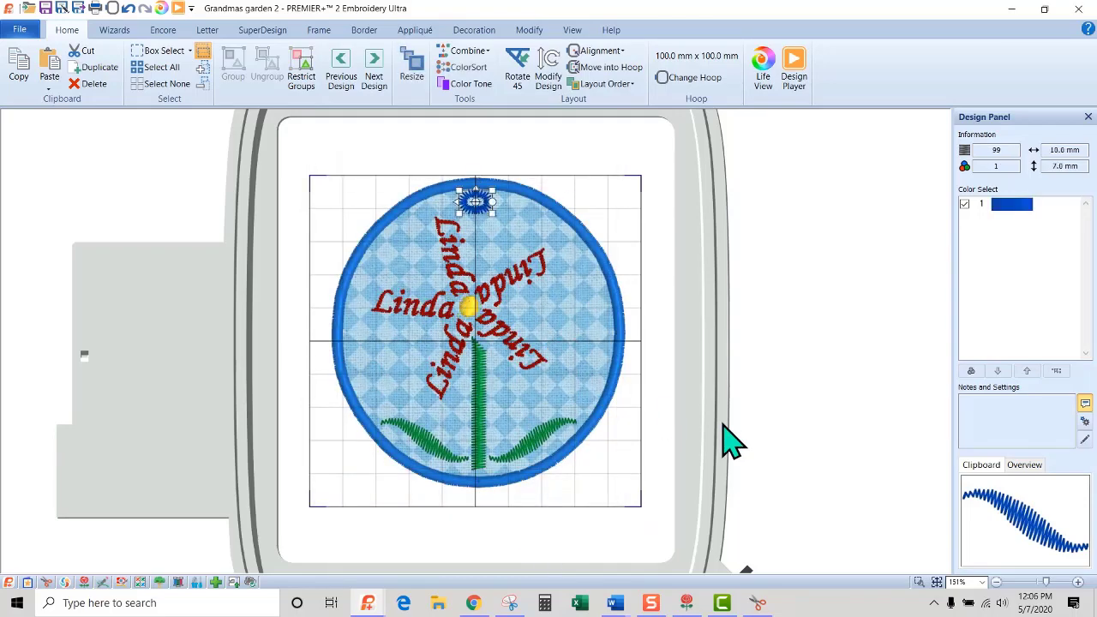
pyautogui.doubleClick(1007, 206)
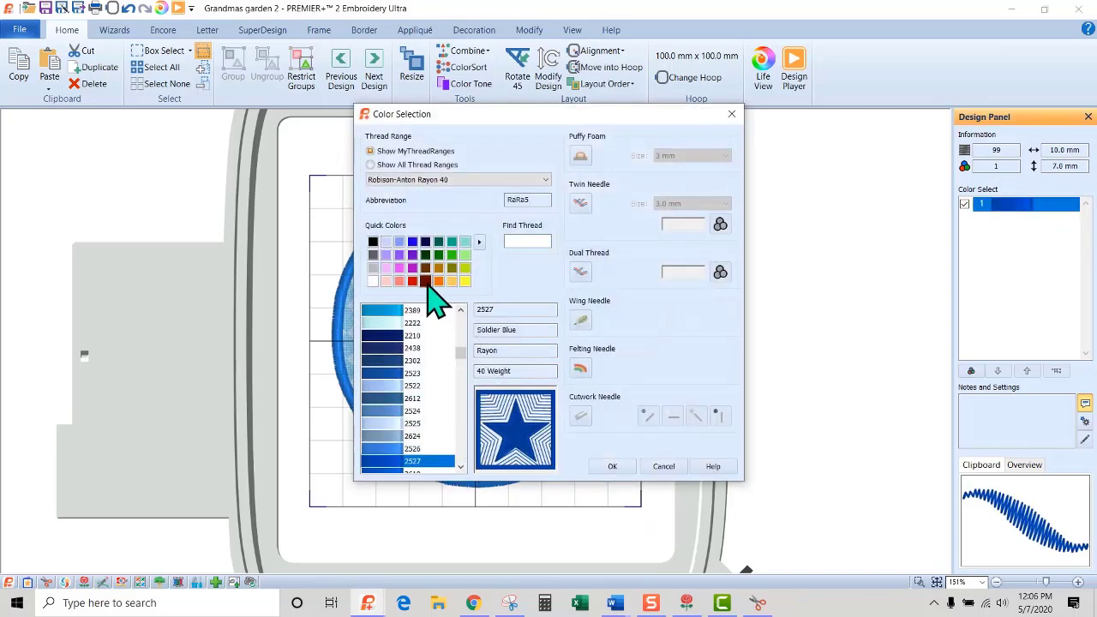
pyautogui.click(439, 281)
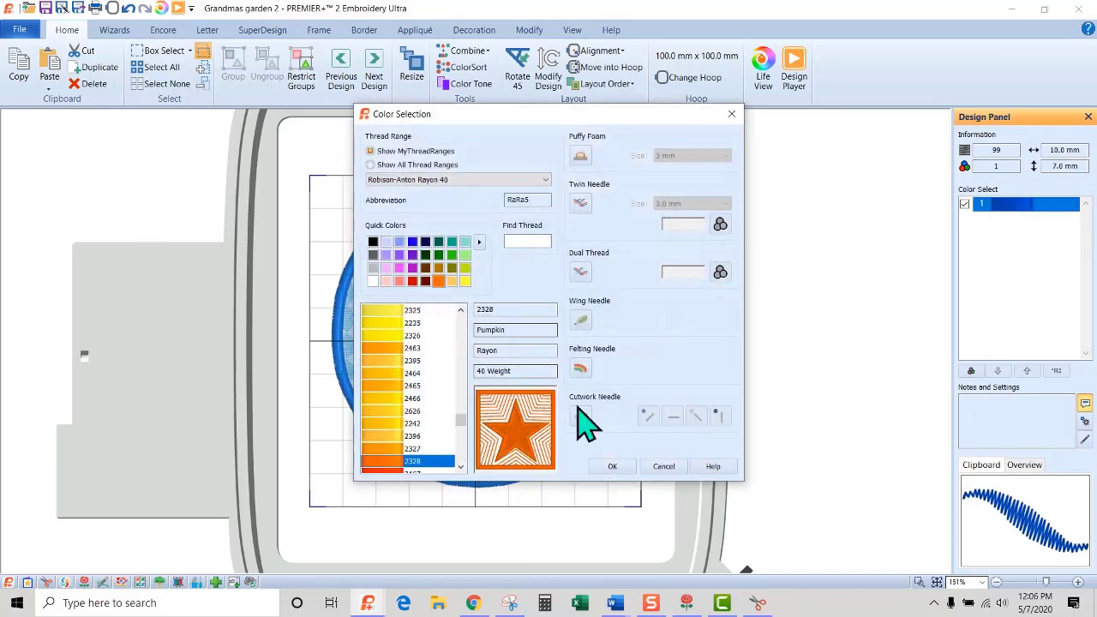
pyautogui.click(630, 469)
# - Scrub backward through the stitch-out in Design Player to check where the orange eyelet falls in the sequence
pyautogui.click(178, 10)
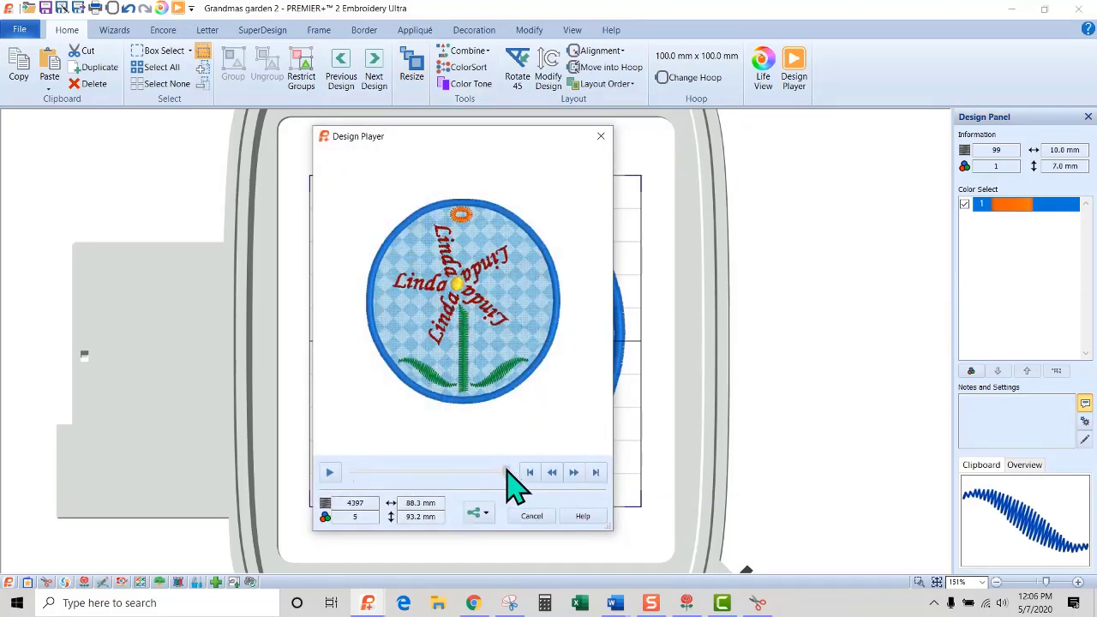
pyautogui.moveTo(506, 470); pyautogui.dragTo(439, 471)
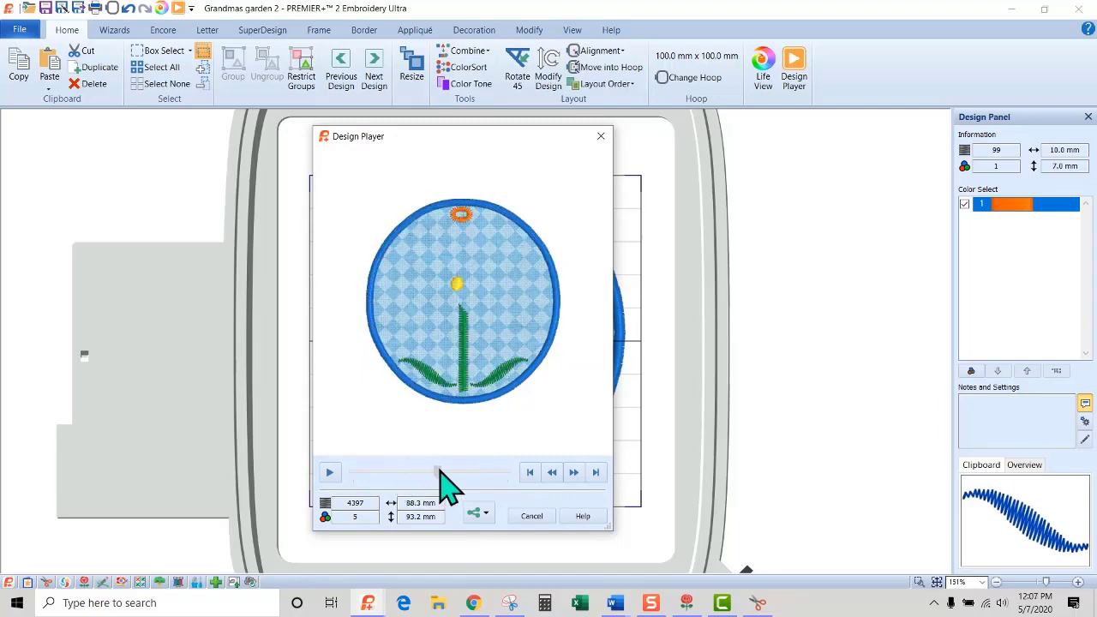
pyautogui.click(532, 515)
pyautogui.moveTo(1019, 223)
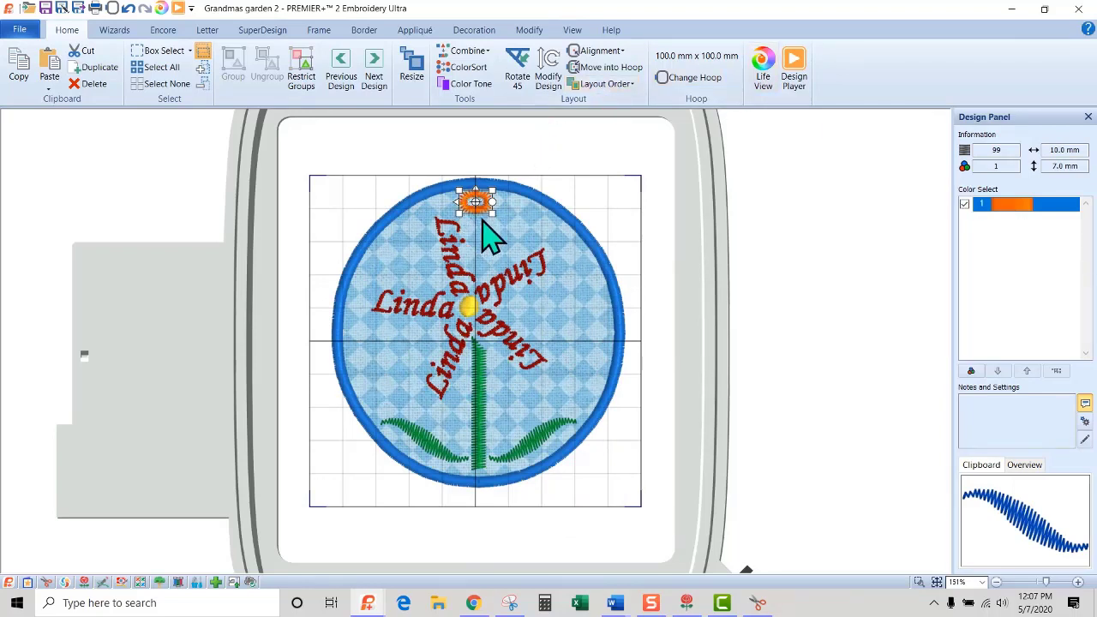
# - Move the eyelet to the front of the layout order and check the end of the stitch-out in Design Player
pyautogui.click(606, 84)
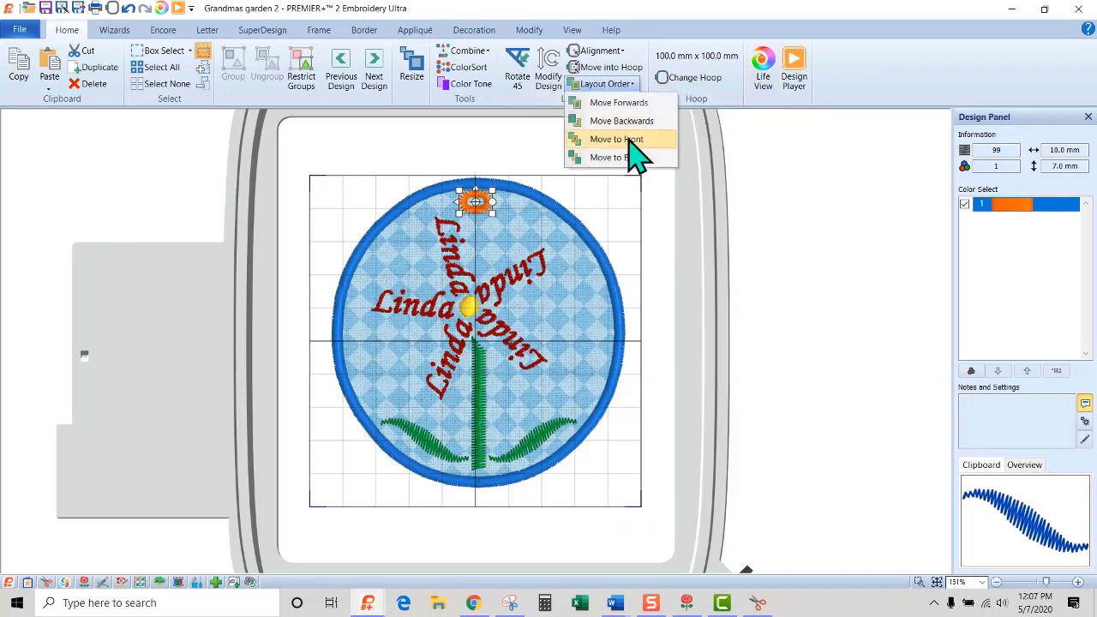
pyautogui.click(634, 139)
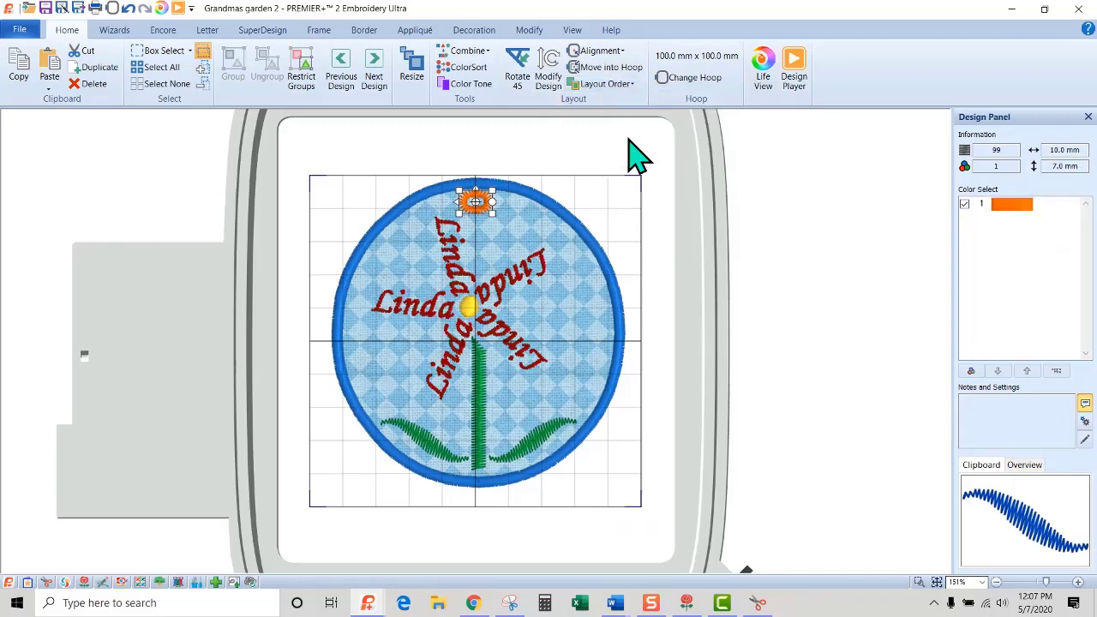
pyautogui.click(177, 8)
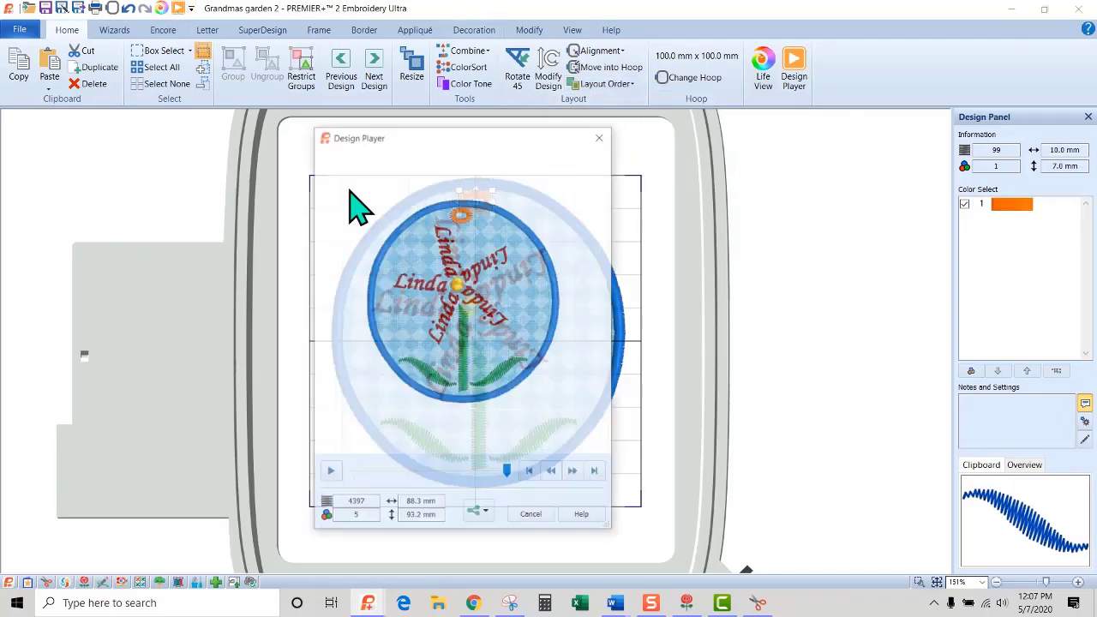
pyautogui.moveTo(504, 472)
pyautogui.mouseDown()
pyautogui.moveTo(360, 479)
pyautogui.moveTo(411, 480)
pyautogui.moveTo(431, 493)
pyautogui.moveTo(426, 478)
pyautogui.moveTo(436, 478)
pyautogui.moveTo(448, 493)
pyautogui.moveTo(451, 475)
pyautogui.moveTo(507, 471)
pyautogui.mouseUp()
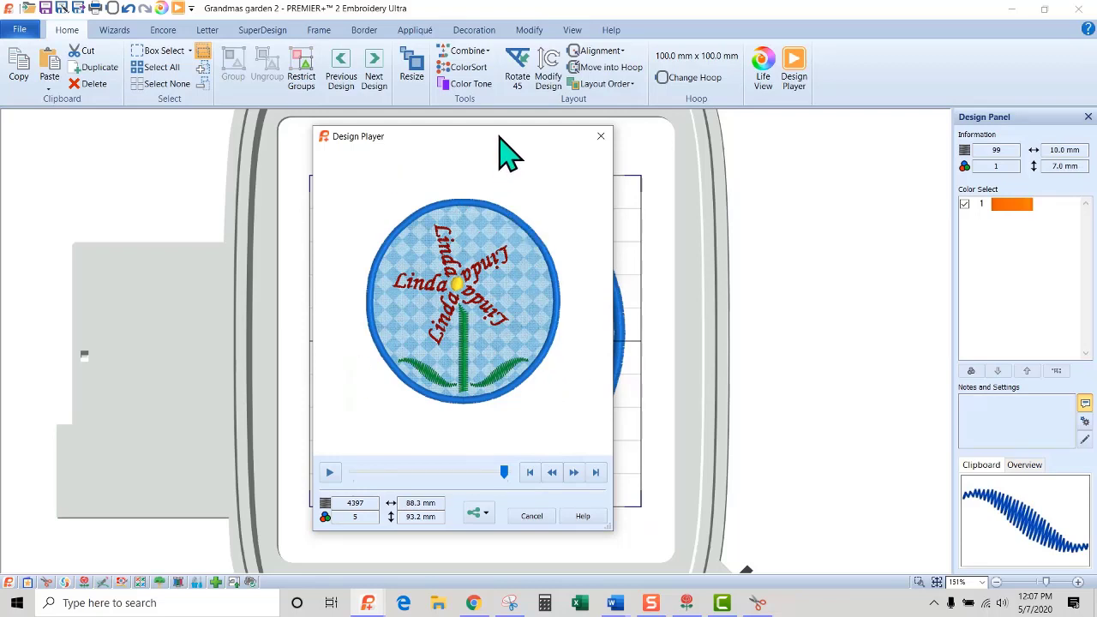
pyautogui.click(531, 516)
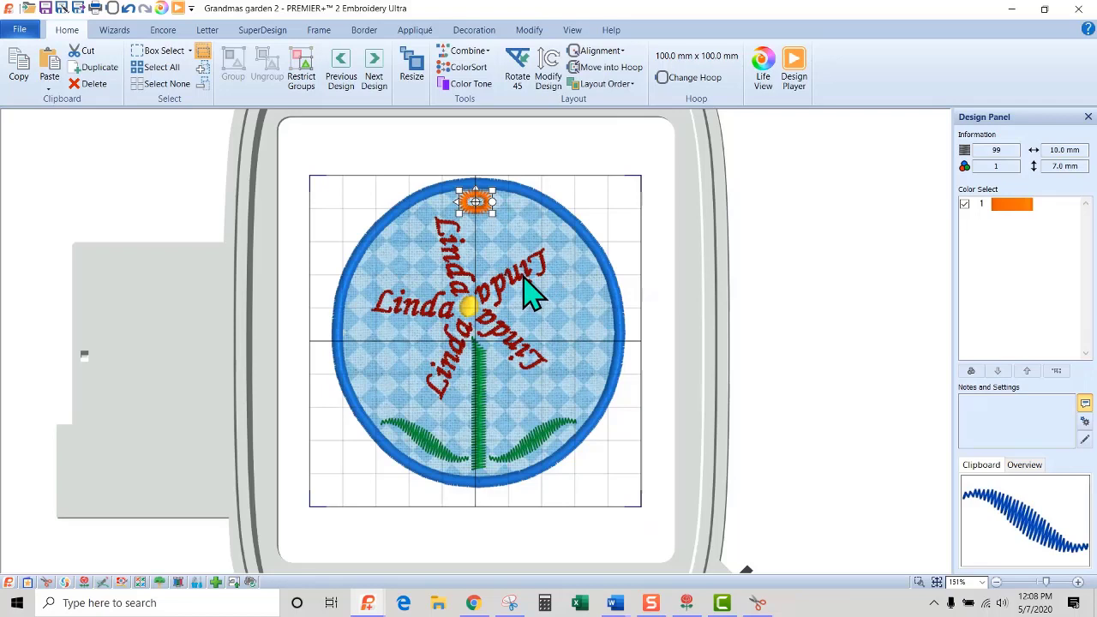
# - Select the combined red names design and cut it to the clipboard
pyautogui.press('Tab')
pyautogui.press('Tab')
pyautogui.press('Tab')
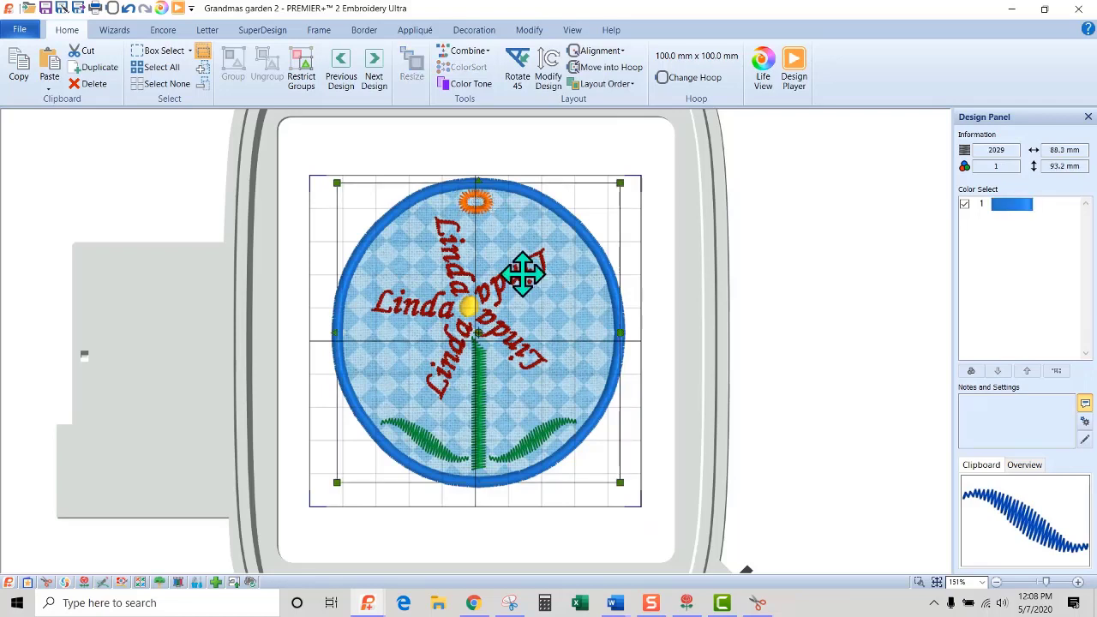
pyautogui.press('Tab')
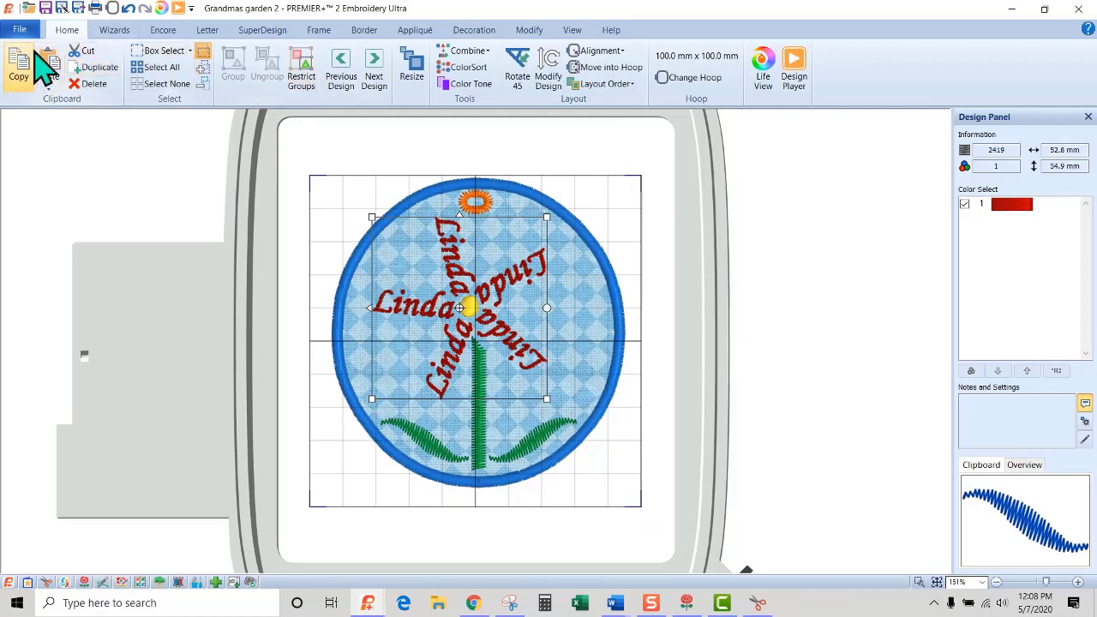
pyautogui.click(85, 52)
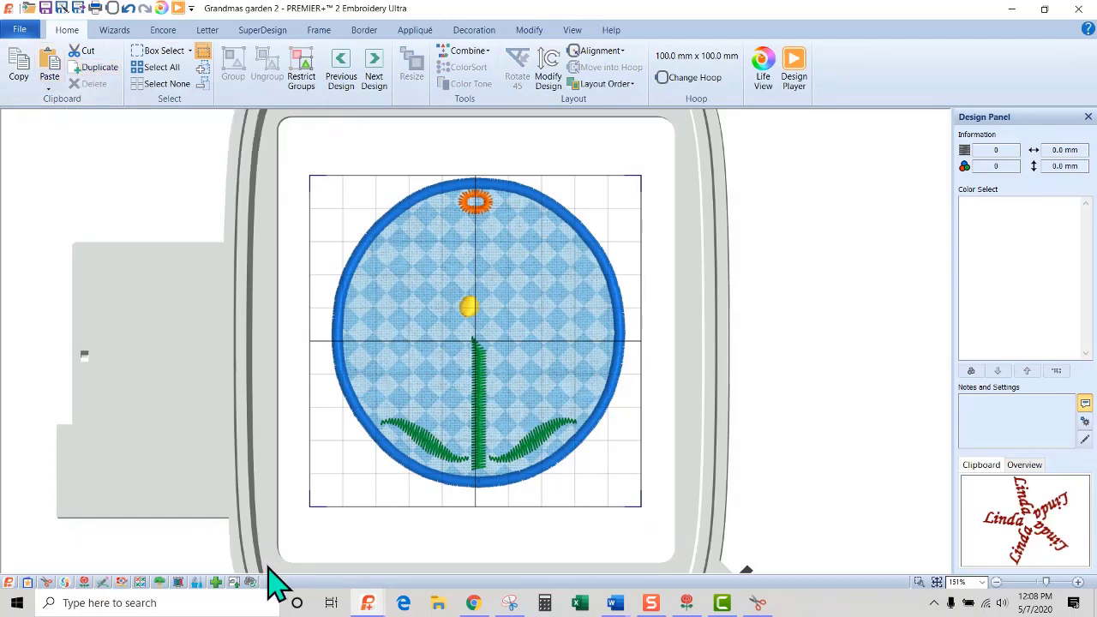
# - Switch to PREMIER+ 2 Modify, delete the leftover twirled design, and paste the cut names design in its place
pyautogui.click(46, 582)
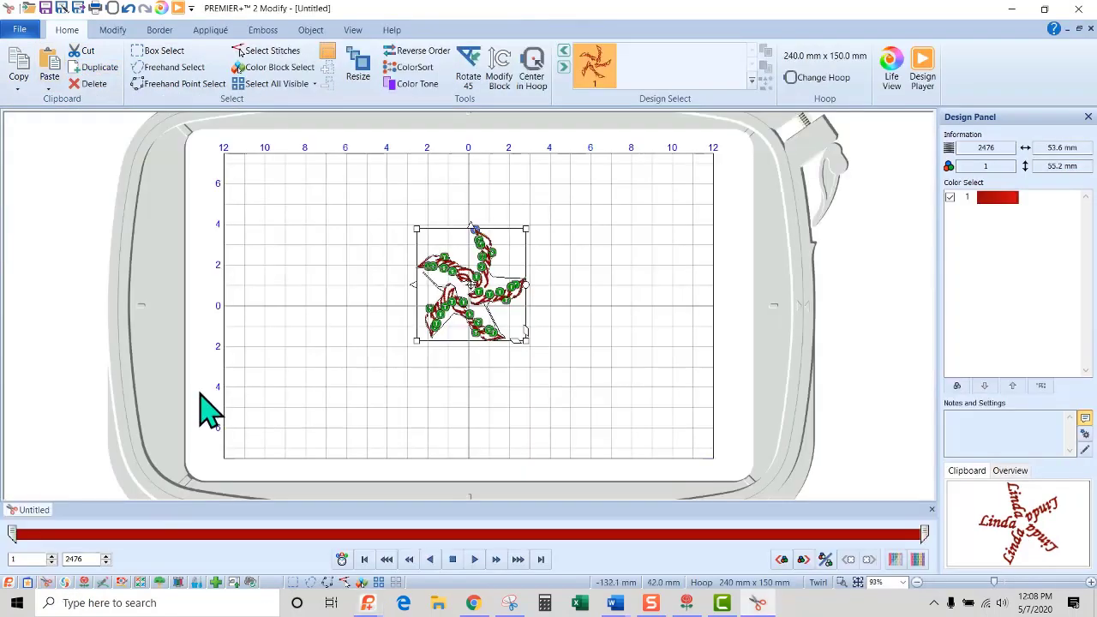
pyautogui.press('Delete')
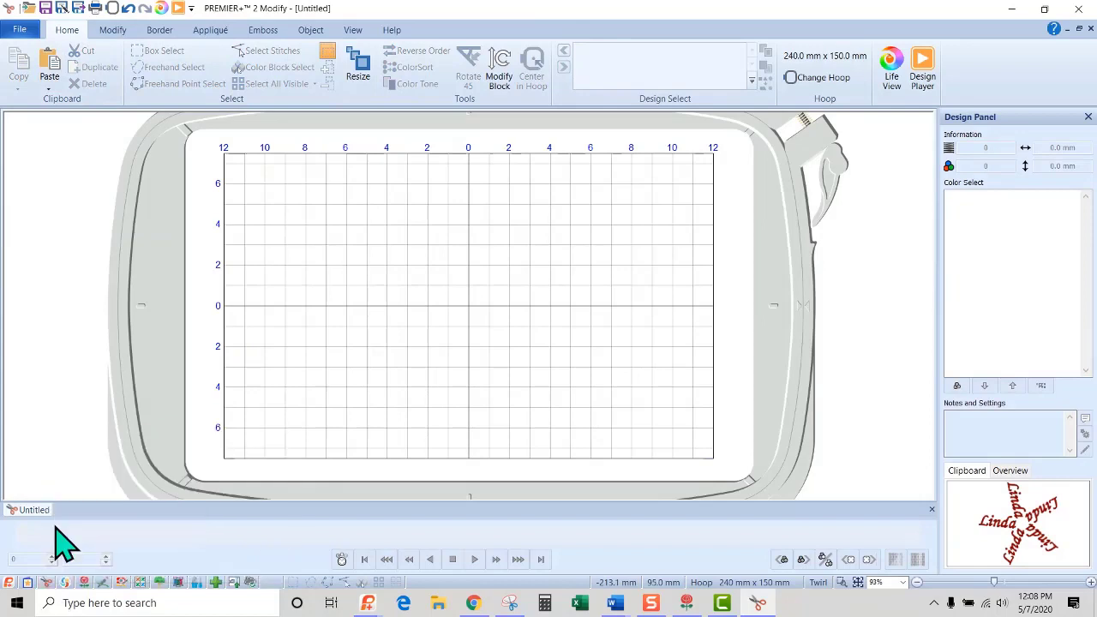
pyautogui.click(49, 63)
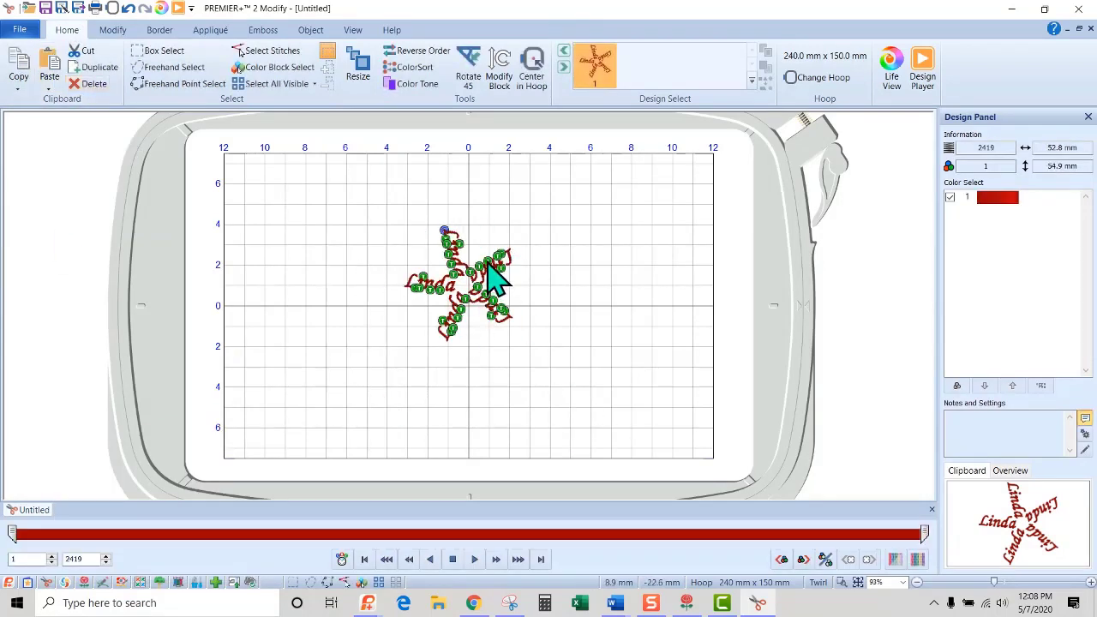
pyautogui.click(841, 583)
pyautogui.moveTo(371, 242); pyautogui.dragTo(572, 399)
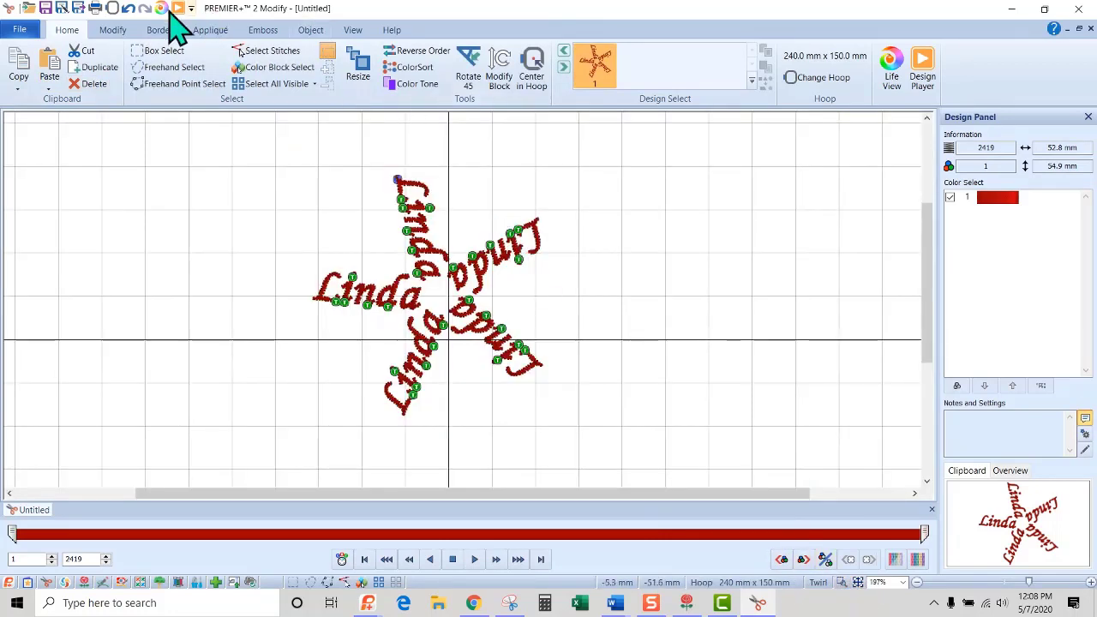
# - Apply a Global Morphing Twirl effect with intensity 14 to the names design
pyautogui.click(113, 34)
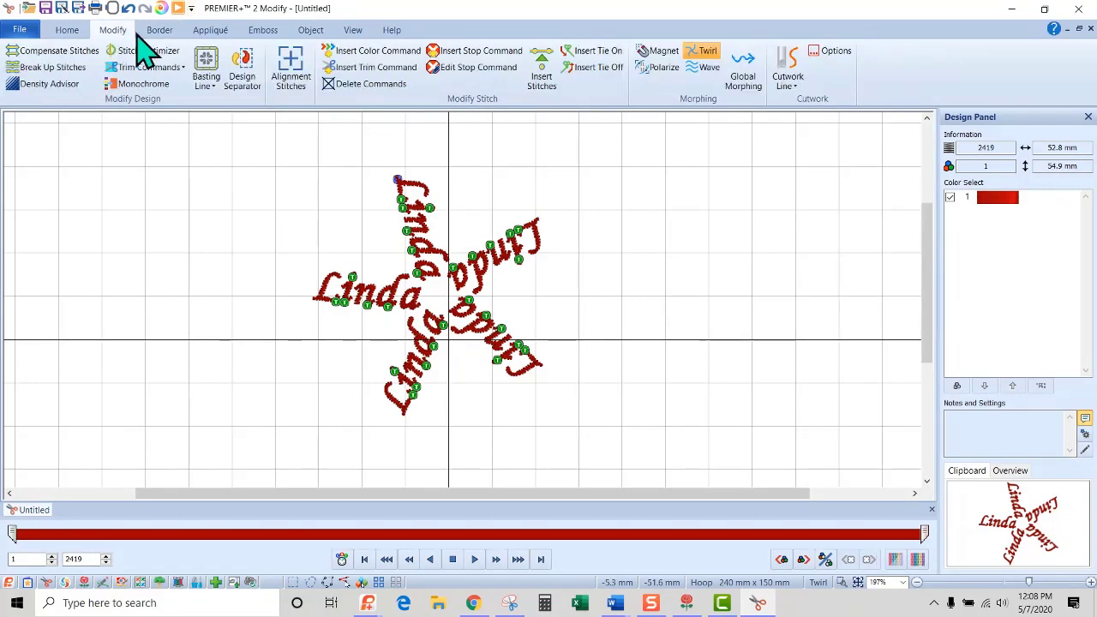
pyautogui.click(742, 90)
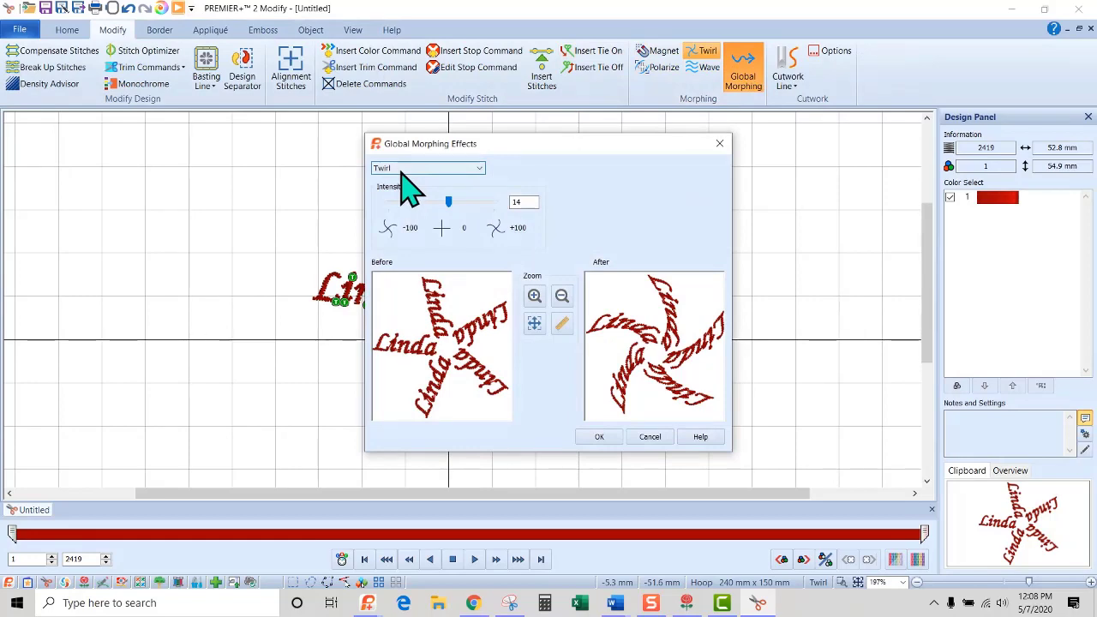
pyautogui.click(599, 438)
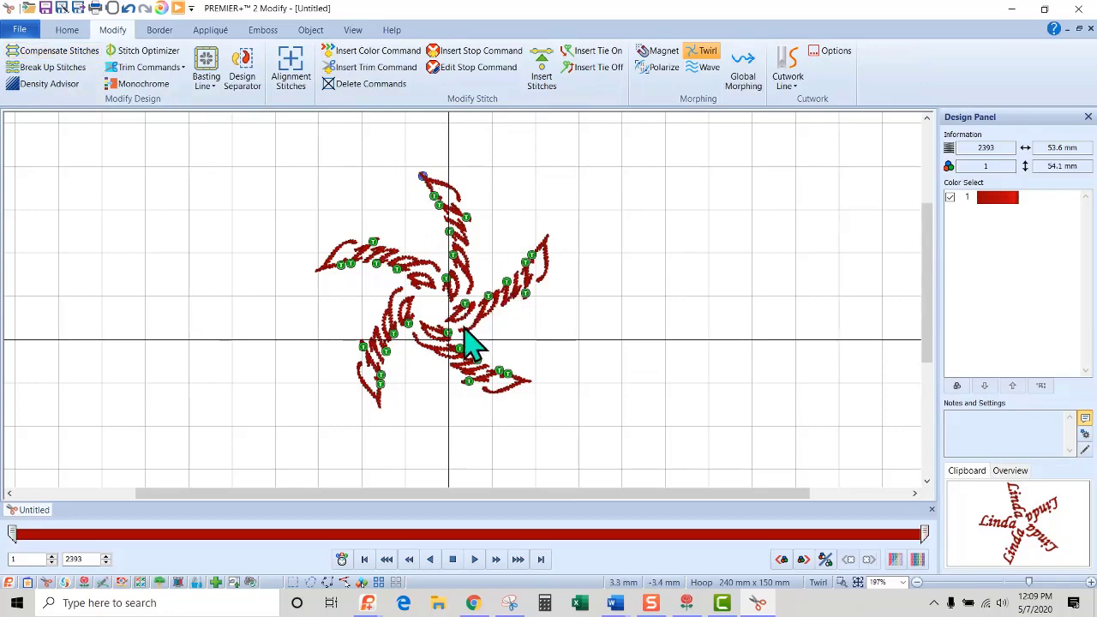
# - Preview a second Global Morphing Twirl on the names, and set its intensity to 0
pyautogui.click(740, 73)
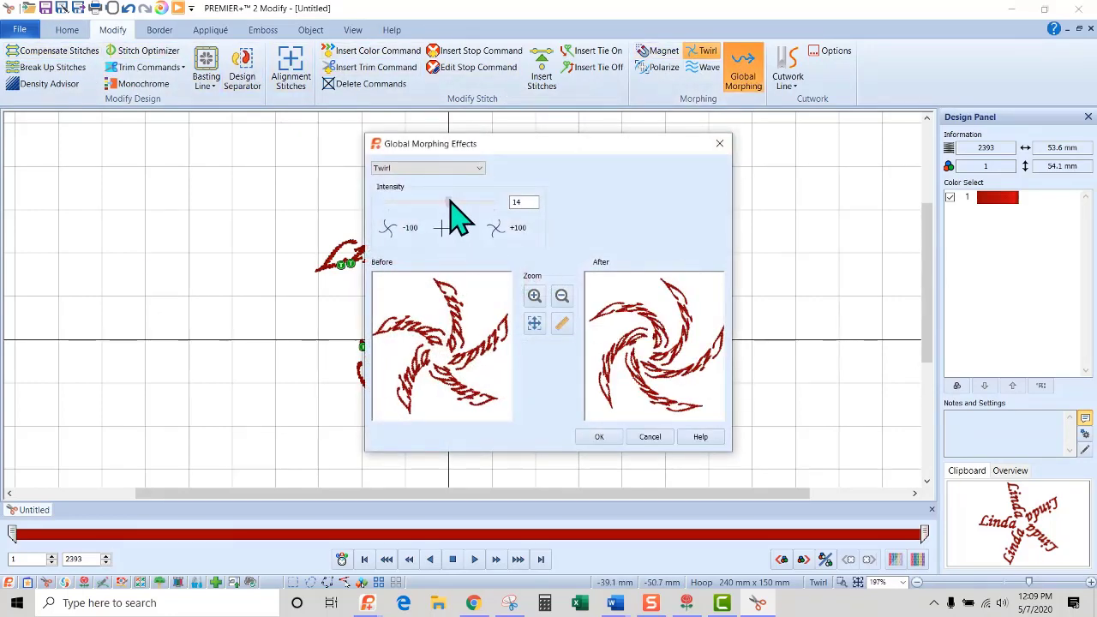
pyautogui.moveTo(444, 203)
pyautogui.mouseDown()
pyautogui.moveTo(415, 206)
pyautogui.moveTo(467, 218)
pyautogui.moveTo(441, 207)
pyautogui.mouseUp()
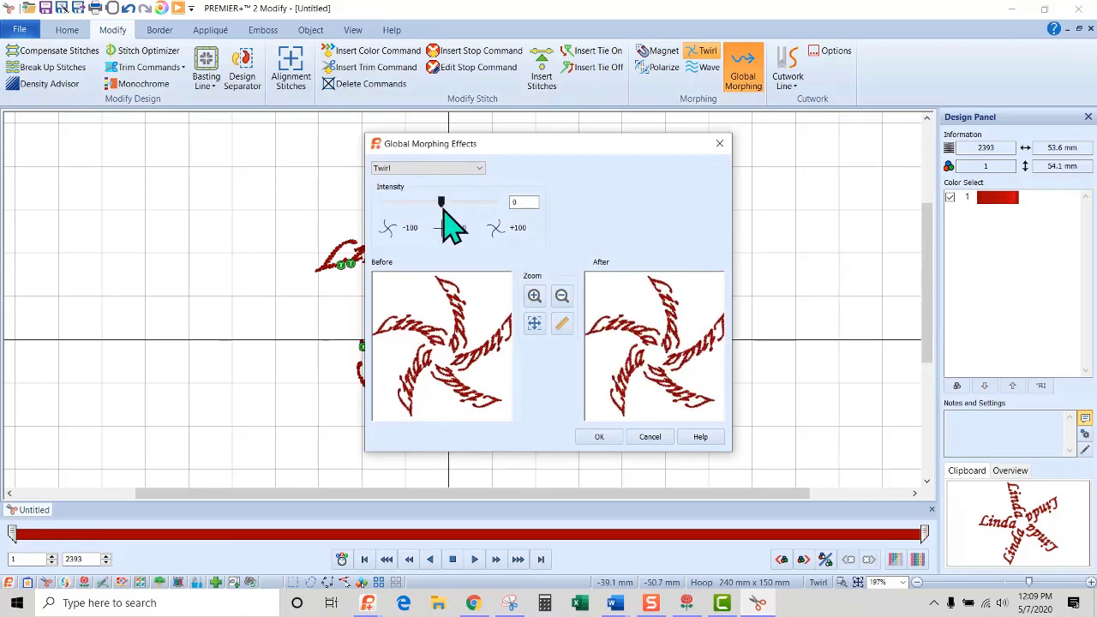
pyautogui.click(598, 437)
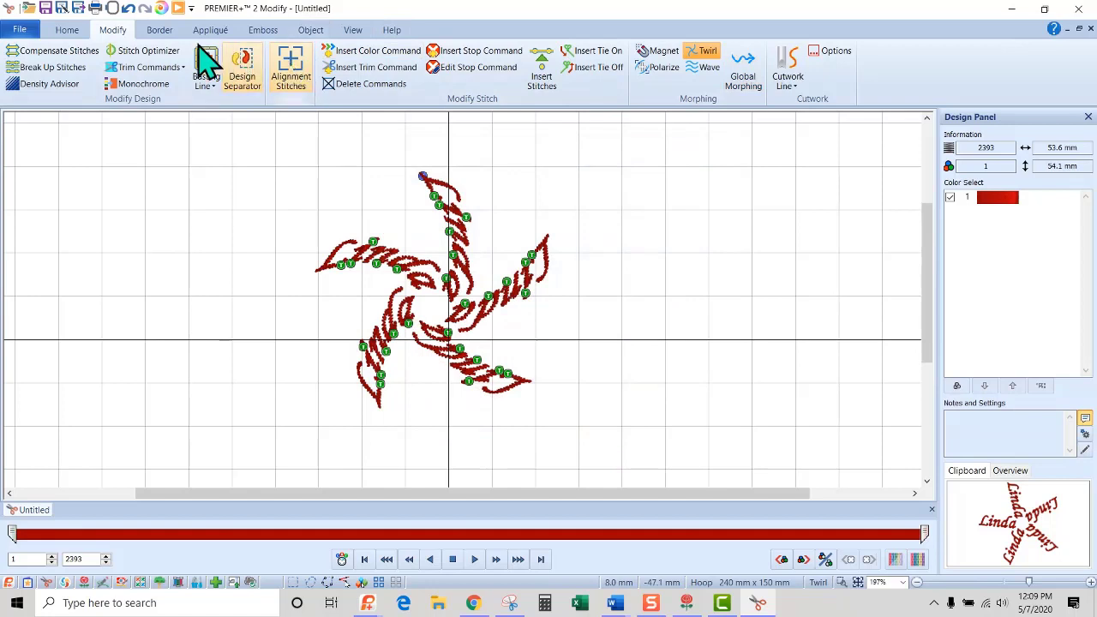
# - Select all stitches of the twirled names and cut them to the clipboard
pyautogui.click(72, 30)
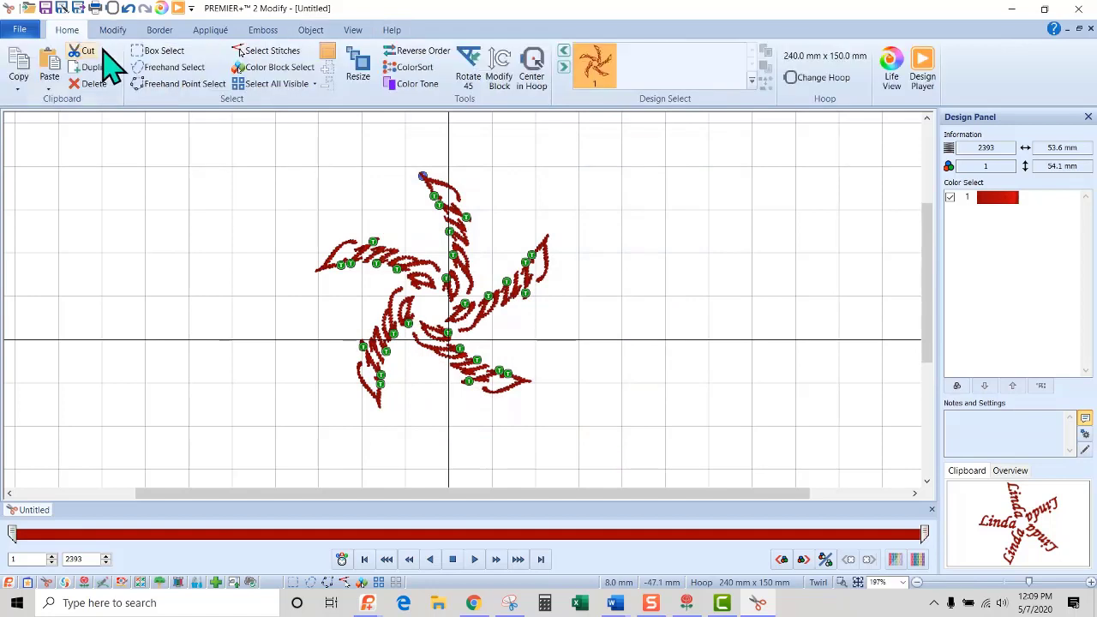
pyautogui.click(280, 85)
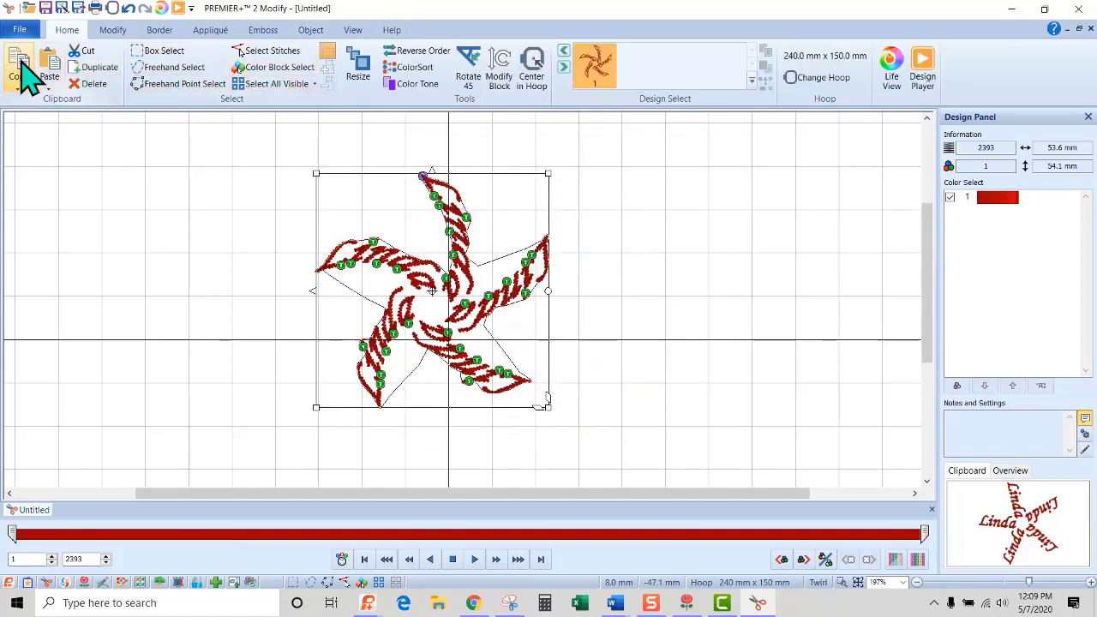
pyautogui.click(84, 51)
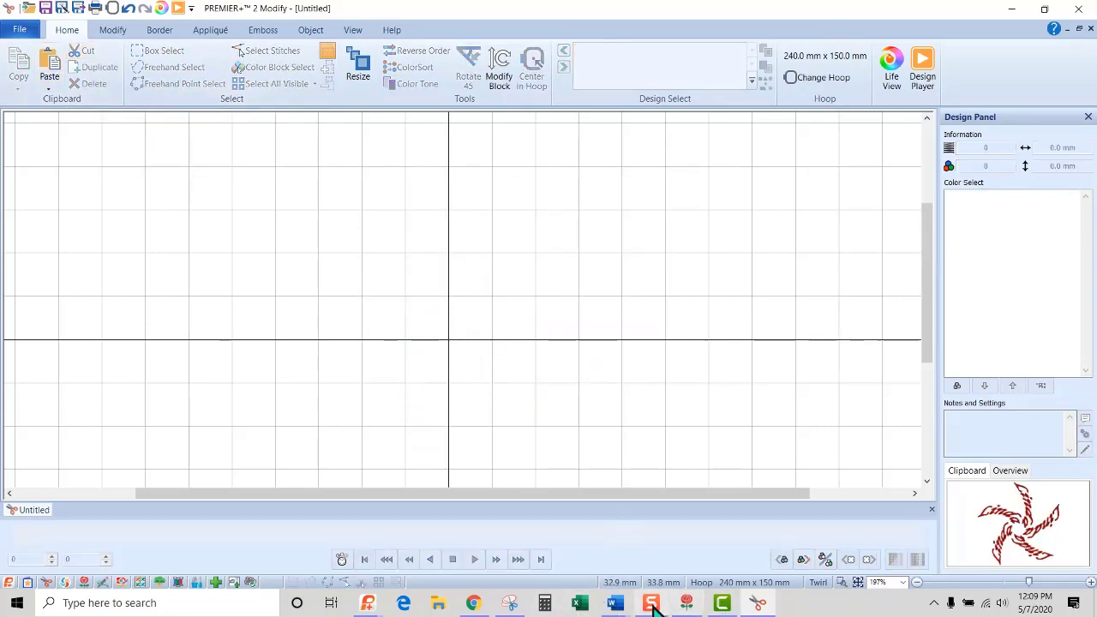
# - Paste the twirled names into the Grandmas garden 2 design, center them over the yellow dot, and rotate them about 45 degrees clockwise
pyautogui.moveTo(367, 604)
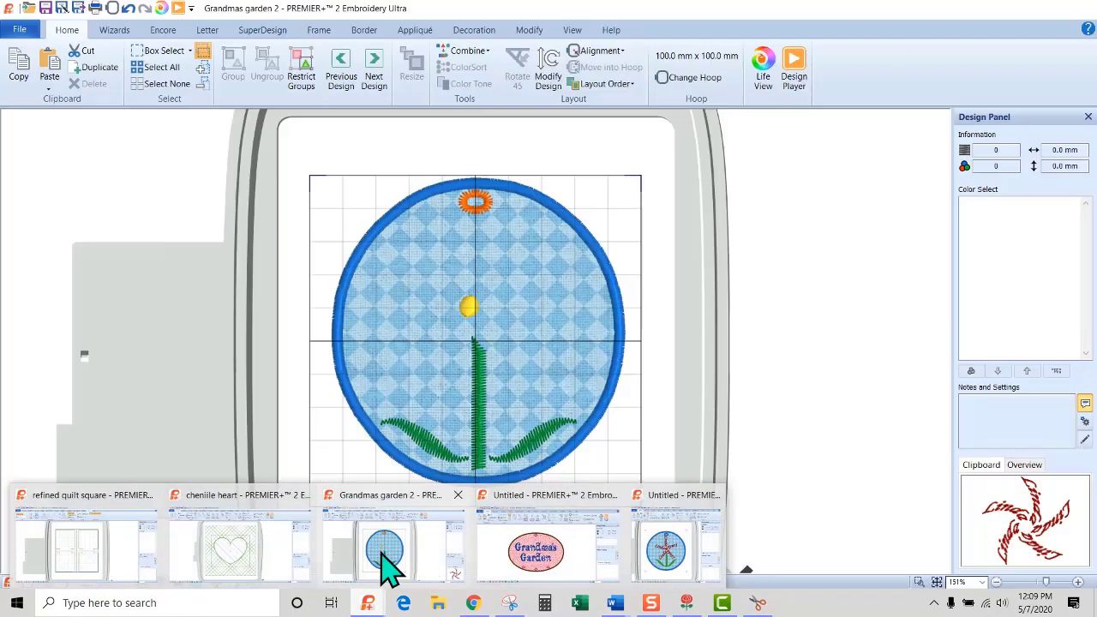
pyautogui.click(385, 565)
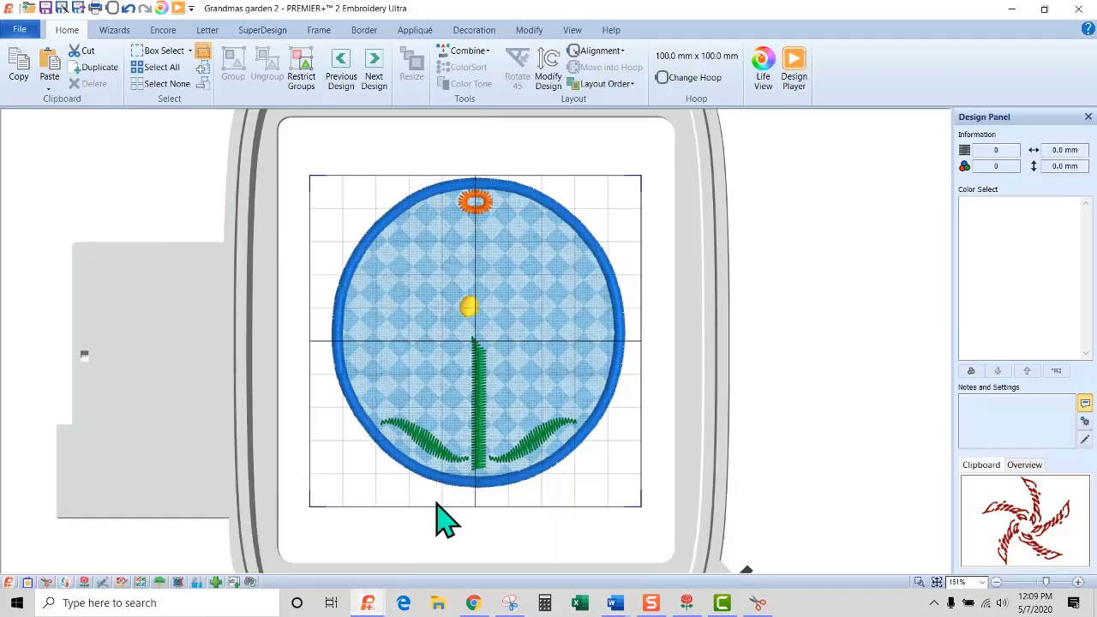
pyautogui.click(53, 68)
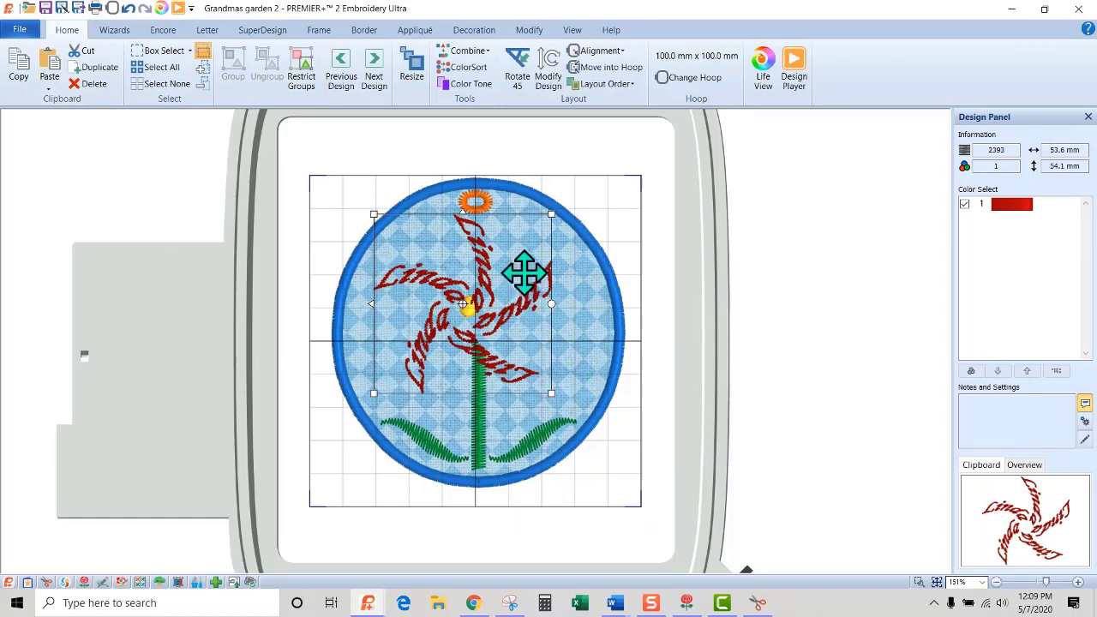
pyautogui.moveTo(521, 274); pyautogui.dragTo(529, 263)
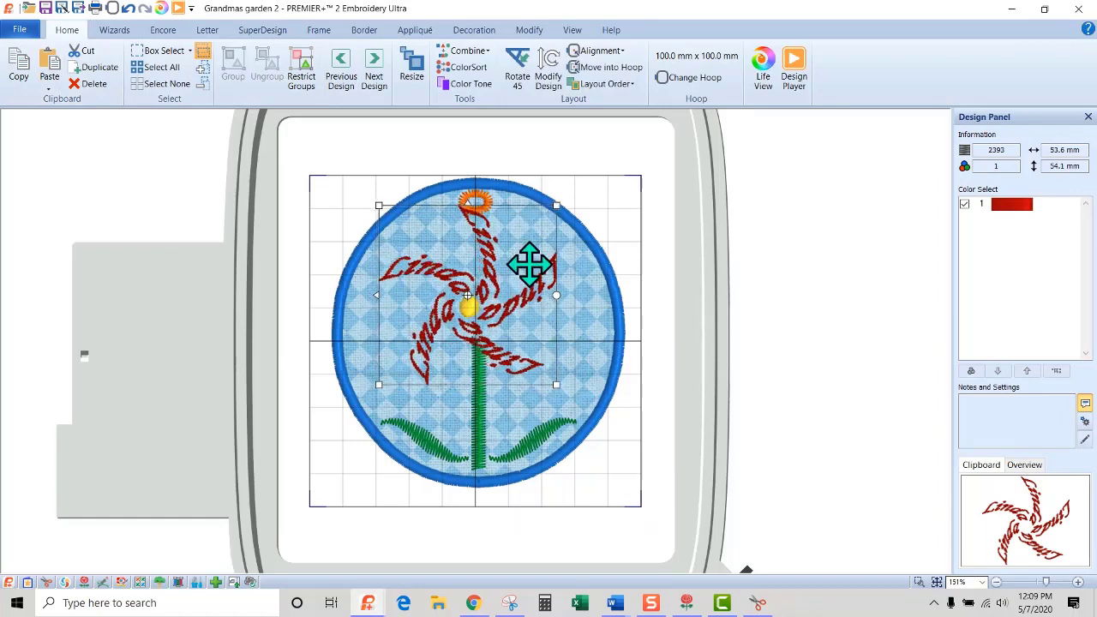
pyautogui.moveTo(568, 295); pyautogui.dragTo(553, 369)
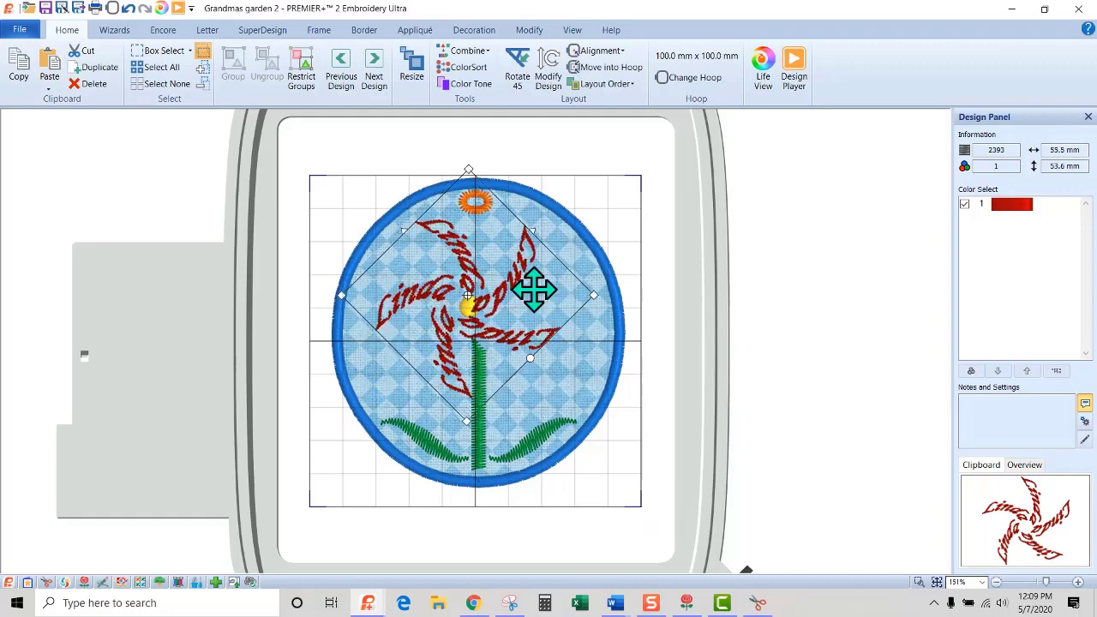
# - Shift the twirled names slightly to the right over the flower center, and check the design's stitching order in Design Player
pyautogui.moveTo(534, 290); pyautogui.dragTo(543, 292)
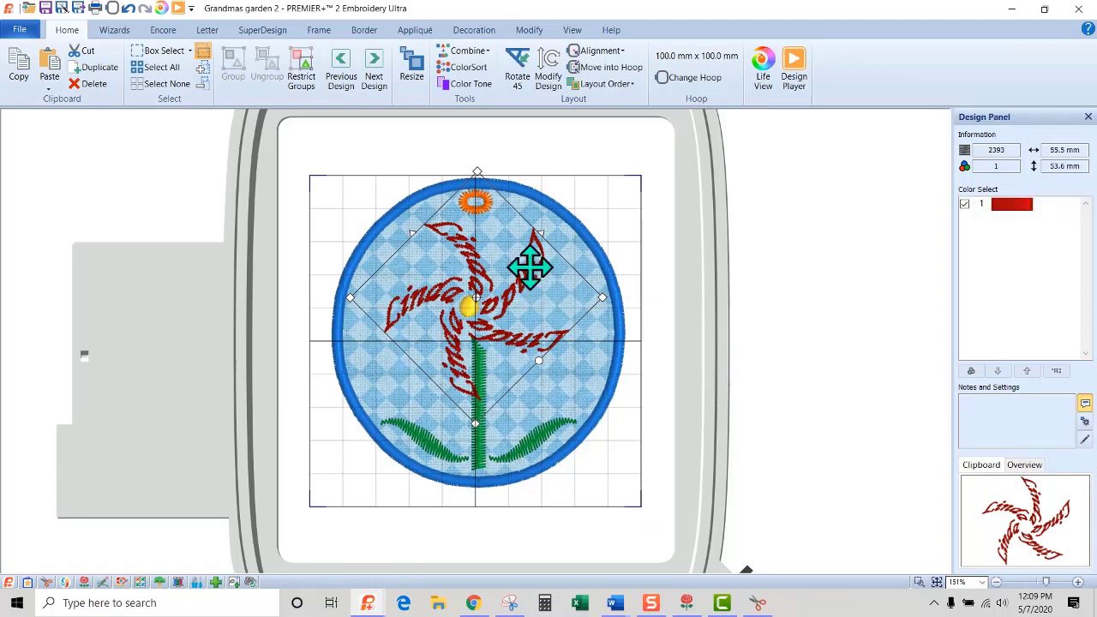
pyautogui.click(178, 8)
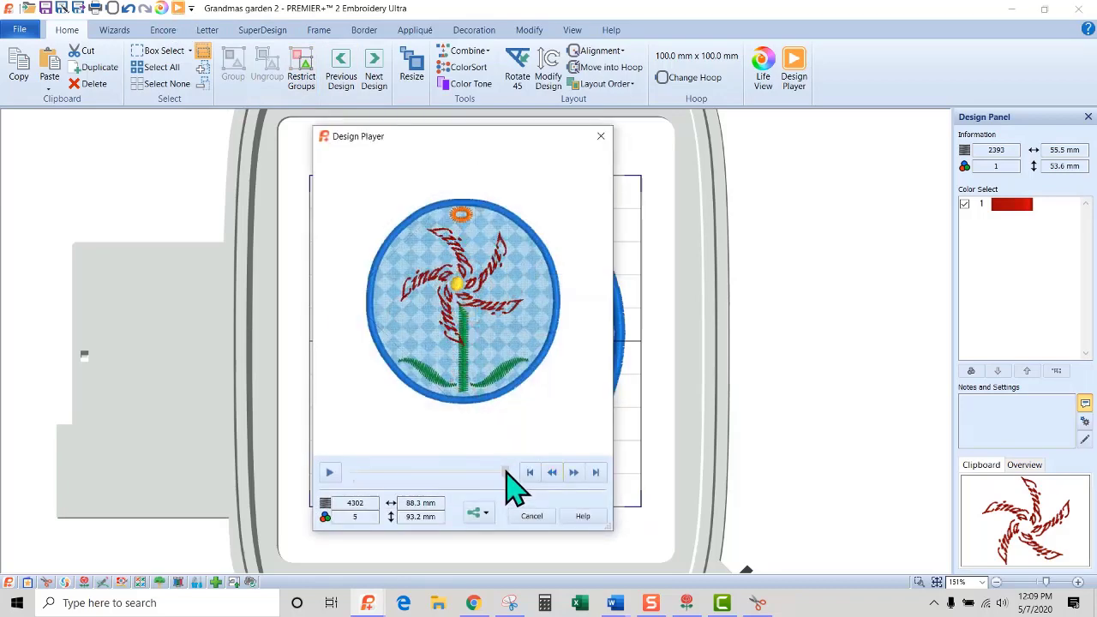
pyautogui.moveTo(507, 472); pyautogui.dragTo(409, 472)
pyautogui.moveTo(425, 469); pyautogui.dragTo(512, 469)
pyautogui.click(532, 515)
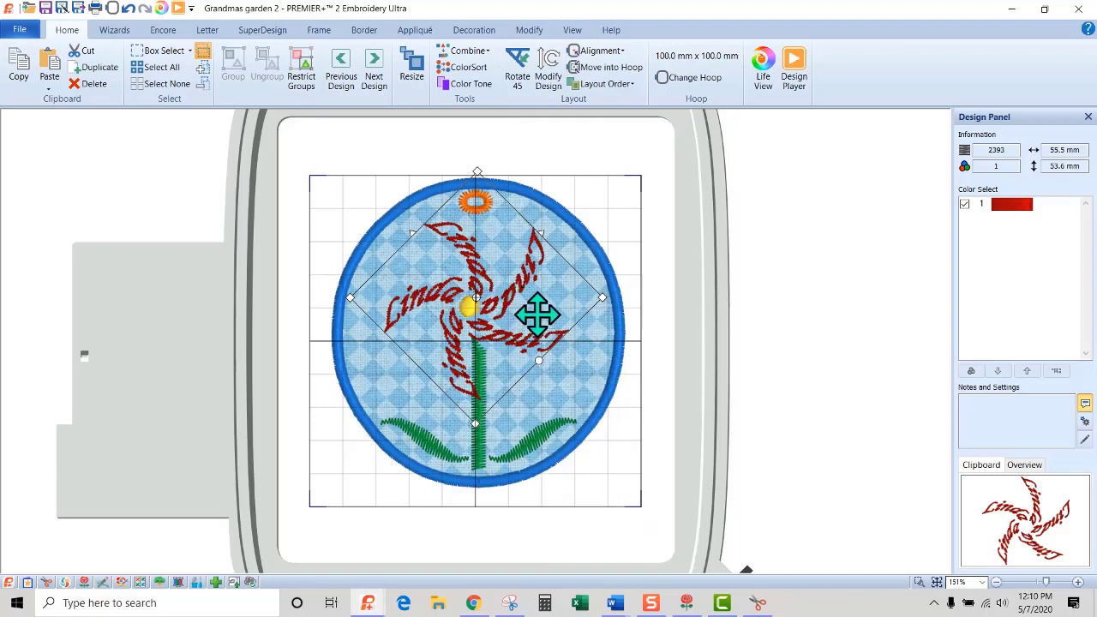
# - Move the twirled names backwards one place in the layout order, and review the new stitching sequence in Design Player
pyautogui.click(610, 85)
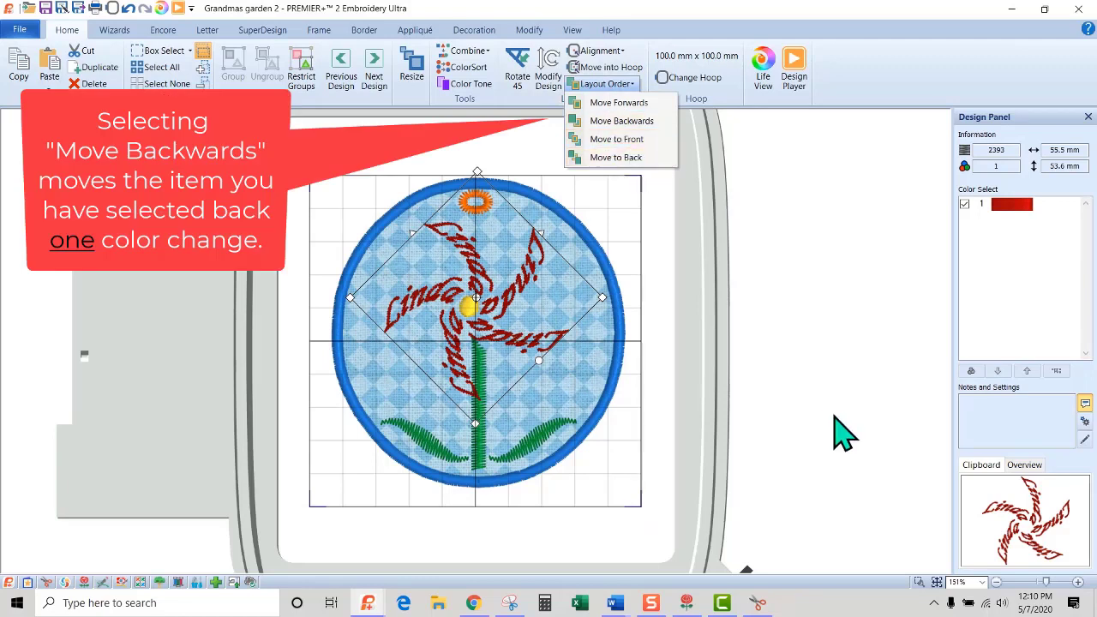
pyautogui.click(630, 122)
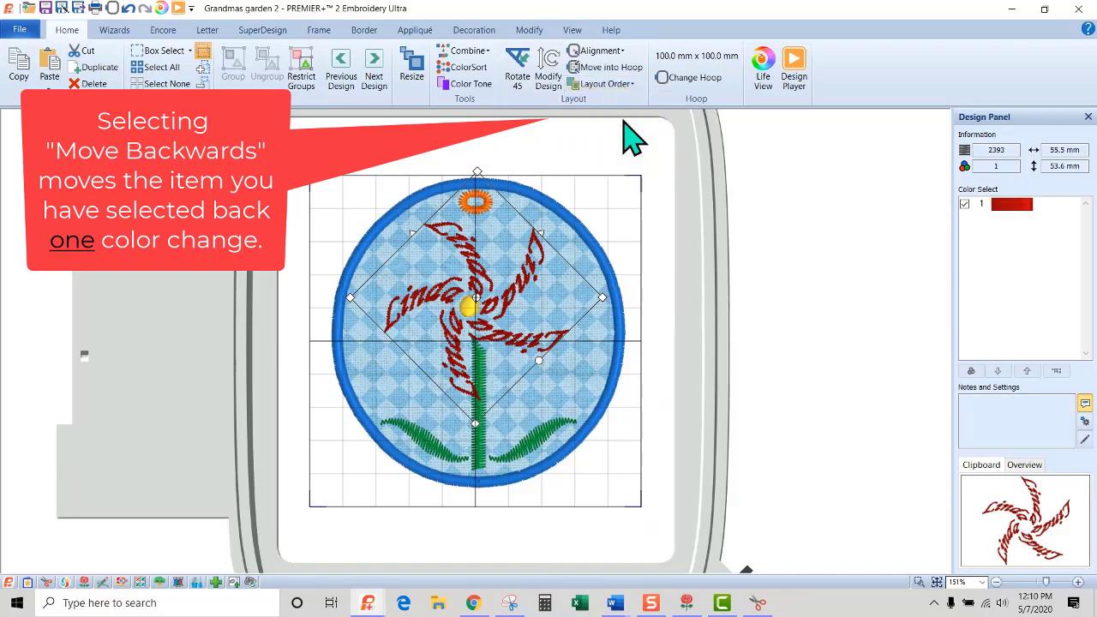
pyautogui.click(178, 8)
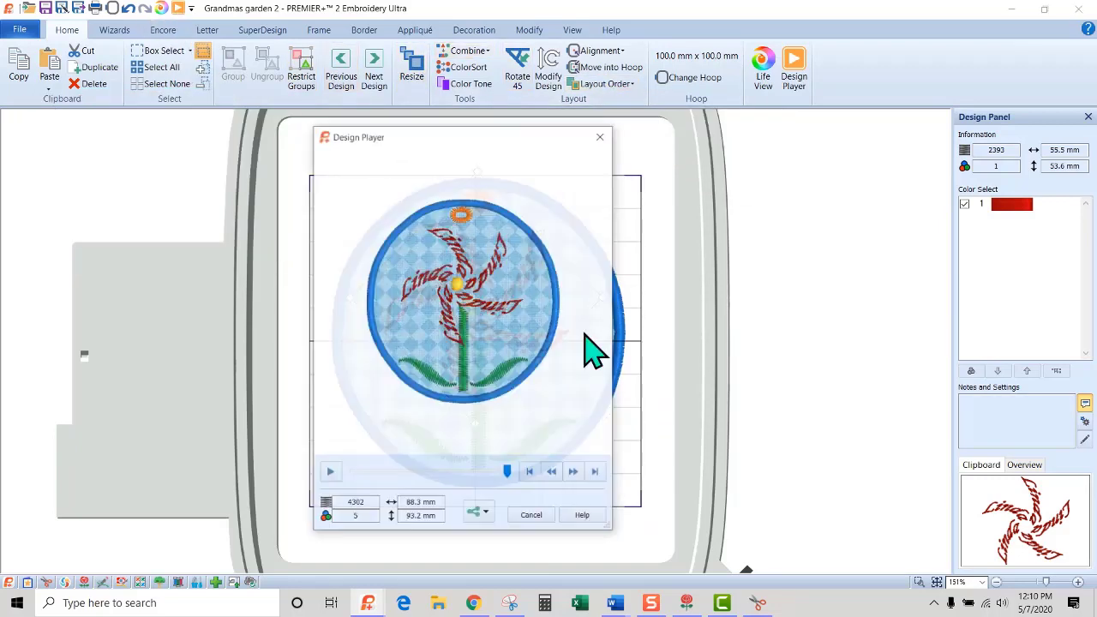
pyautogui.click(497, 470)
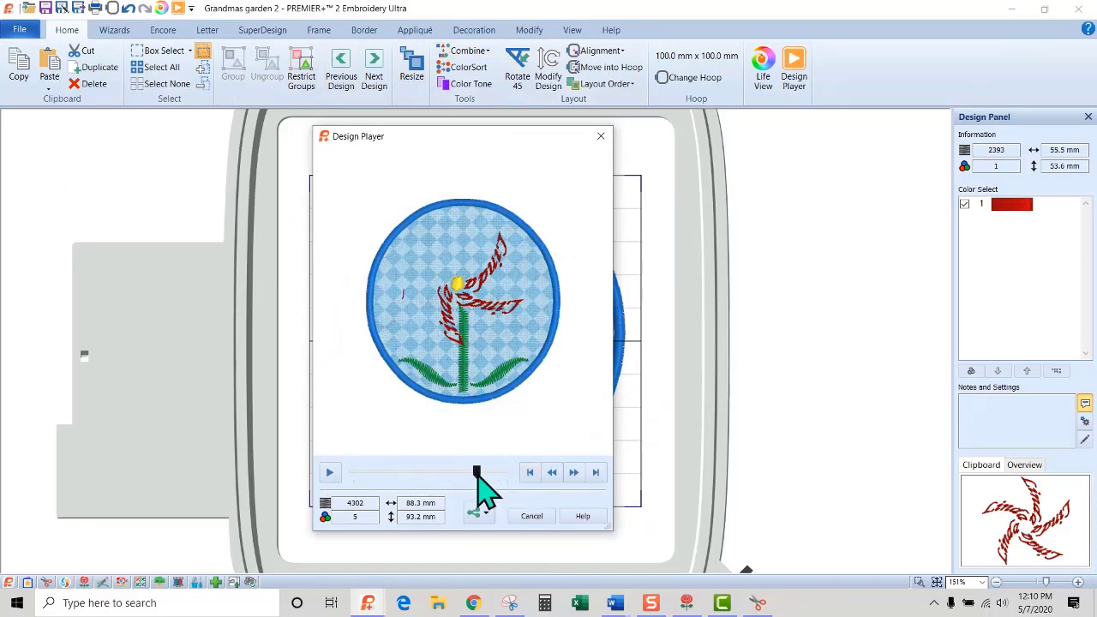
pyautogui.moveTo(478, 474); pyautogui.dragTo(411, 473)
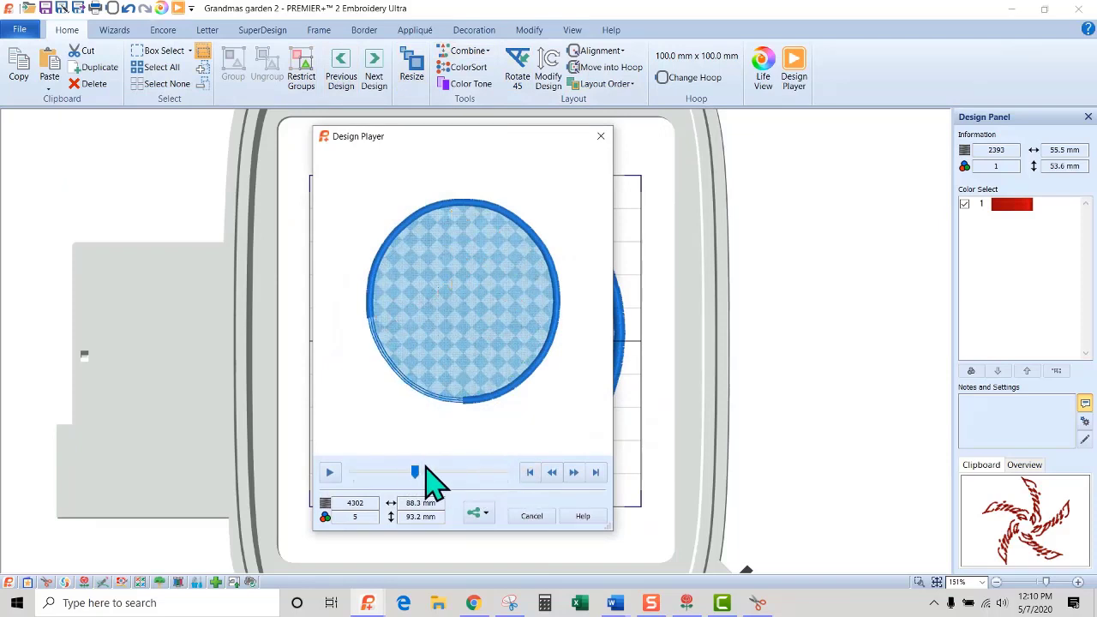
pyautogui.moveTo(422, 474); pyautogui.dragTo(509, 460)
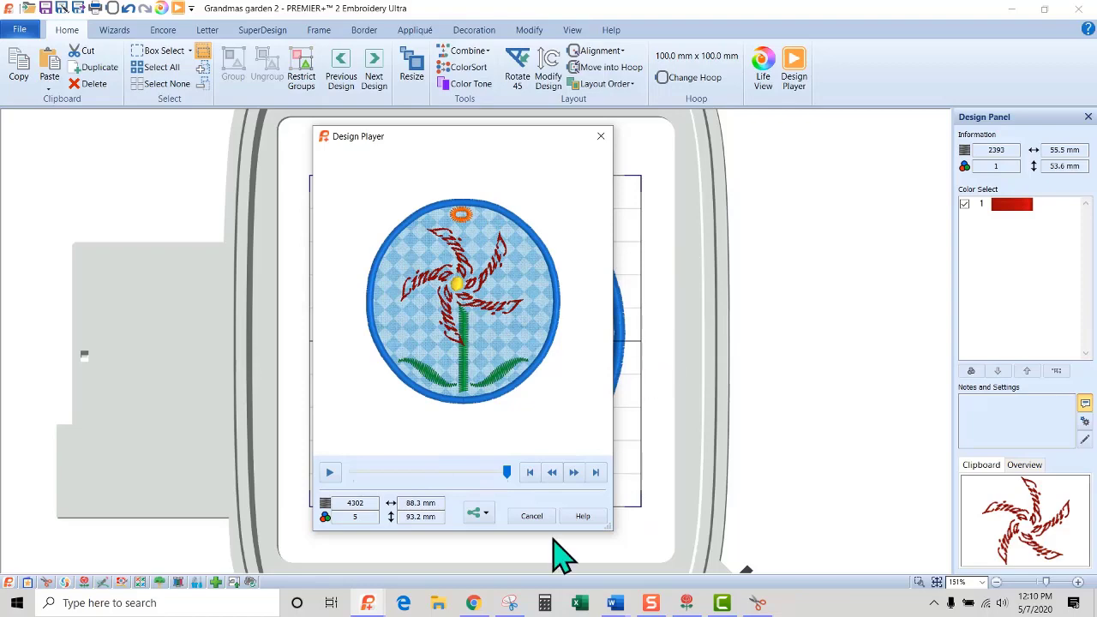
pyautogui.click(531, 516)
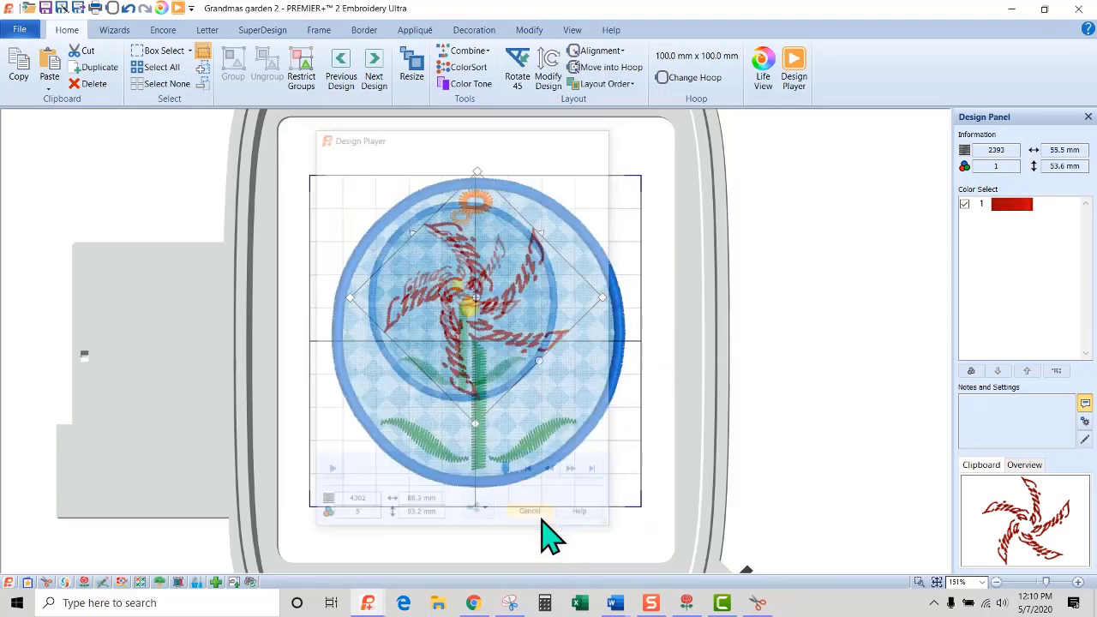